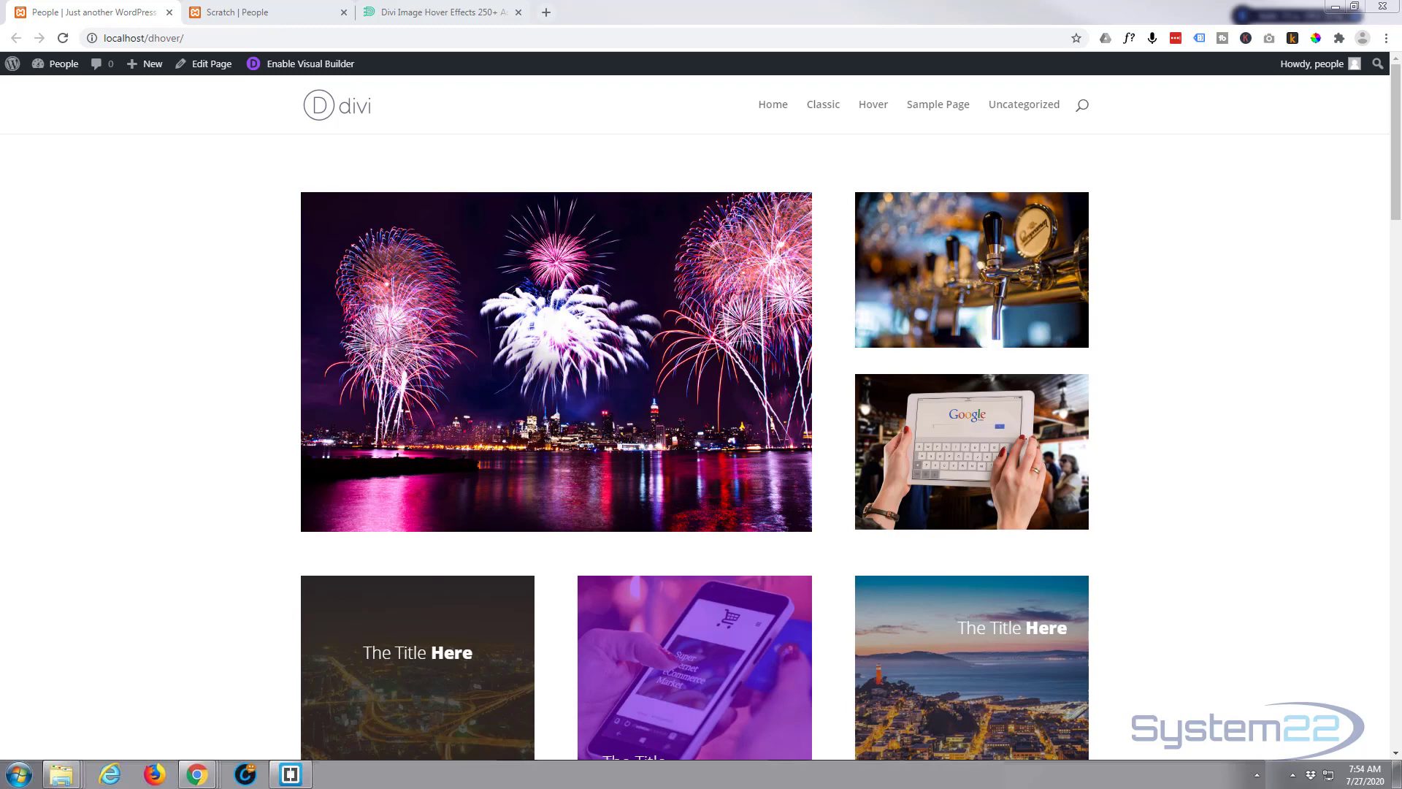
Step: Examine the image hover effects down the whole demo page and glance at the Divi Image Hover product page
{"action": "mouse_move", "coordinate": [665, 284]}
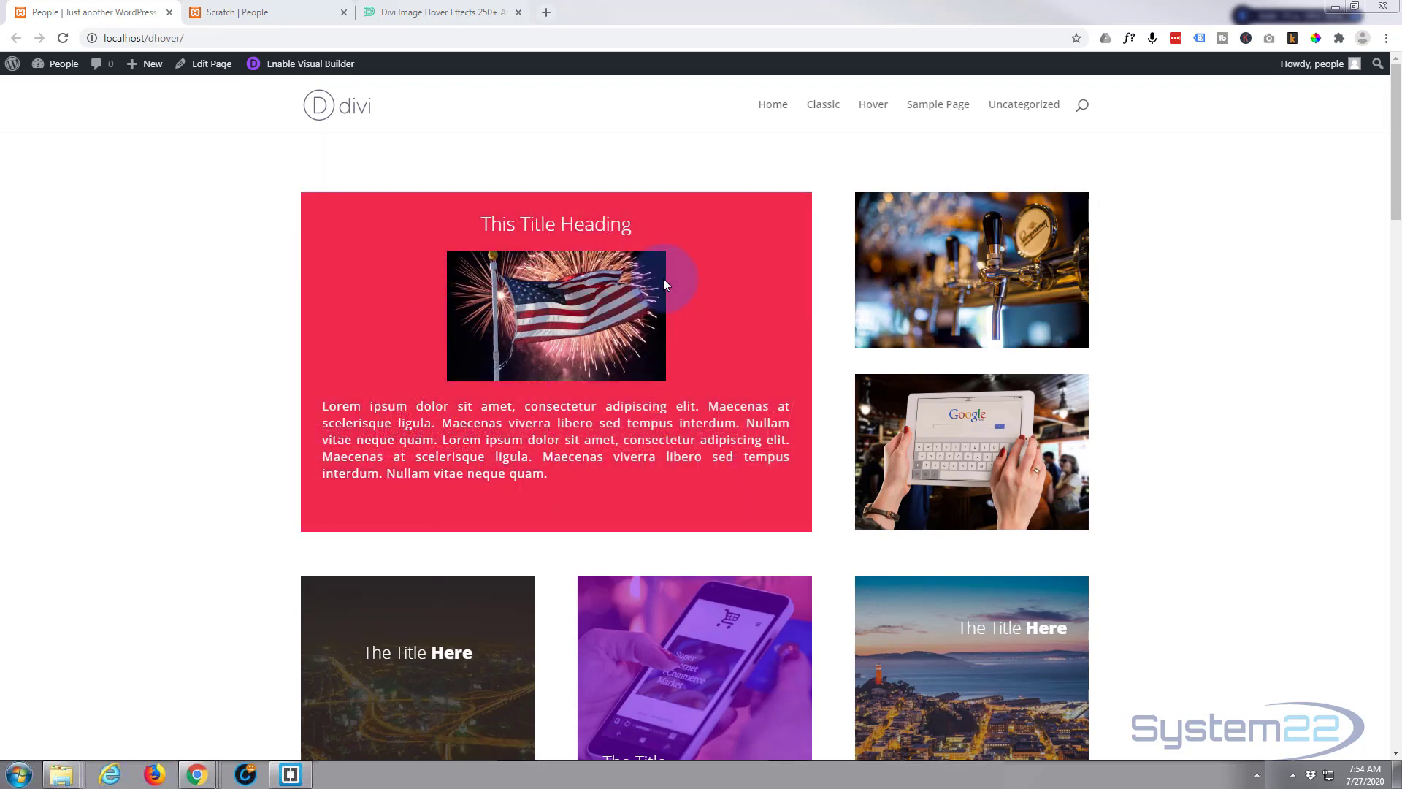
{"action": "mouse_move", "coordinate": [965, 274]}
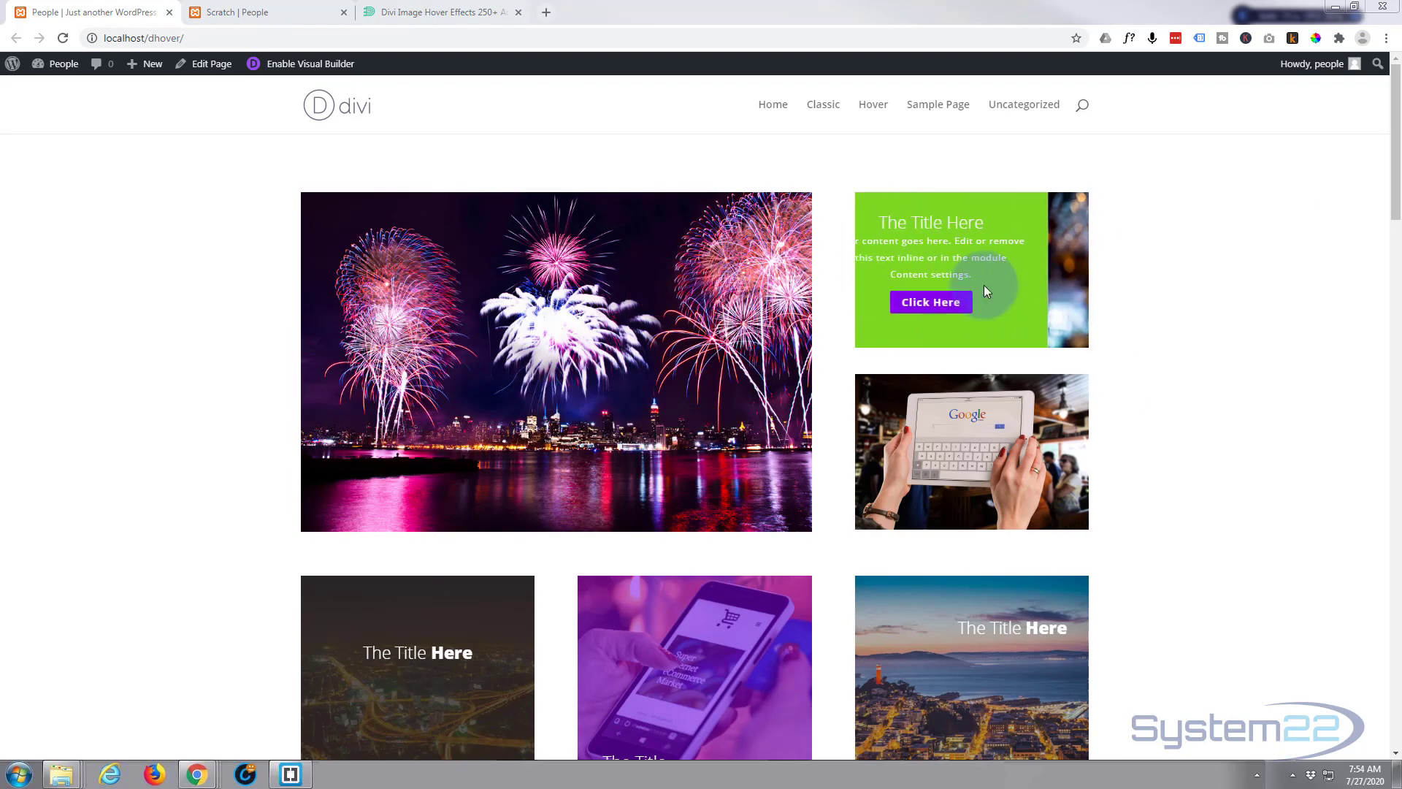
{"action": "mouse_move", "coordinate": [994, 431]}
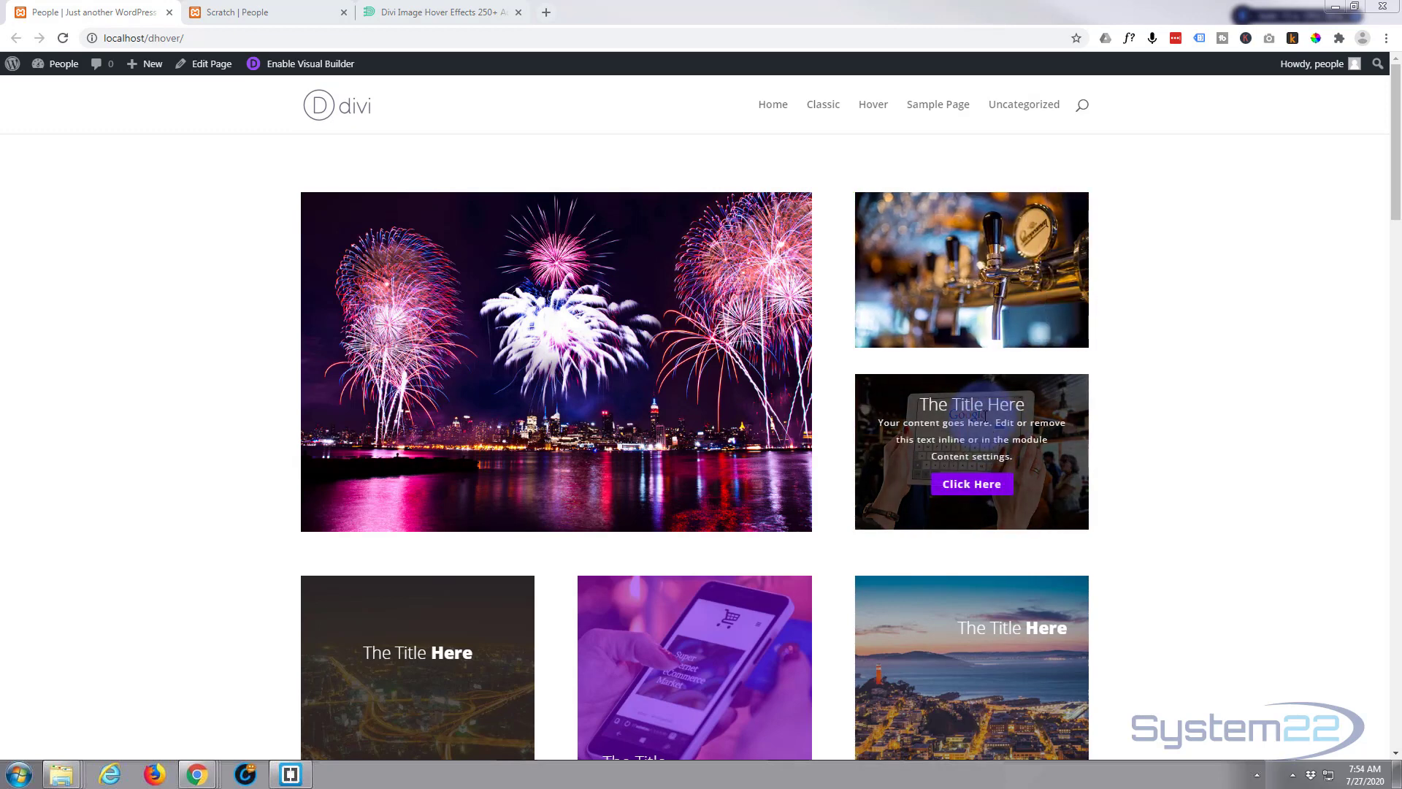
{"action": "scroll", "coordinate": [1234, 468], "scroll_direction": "down", "scroll_amount": 6}
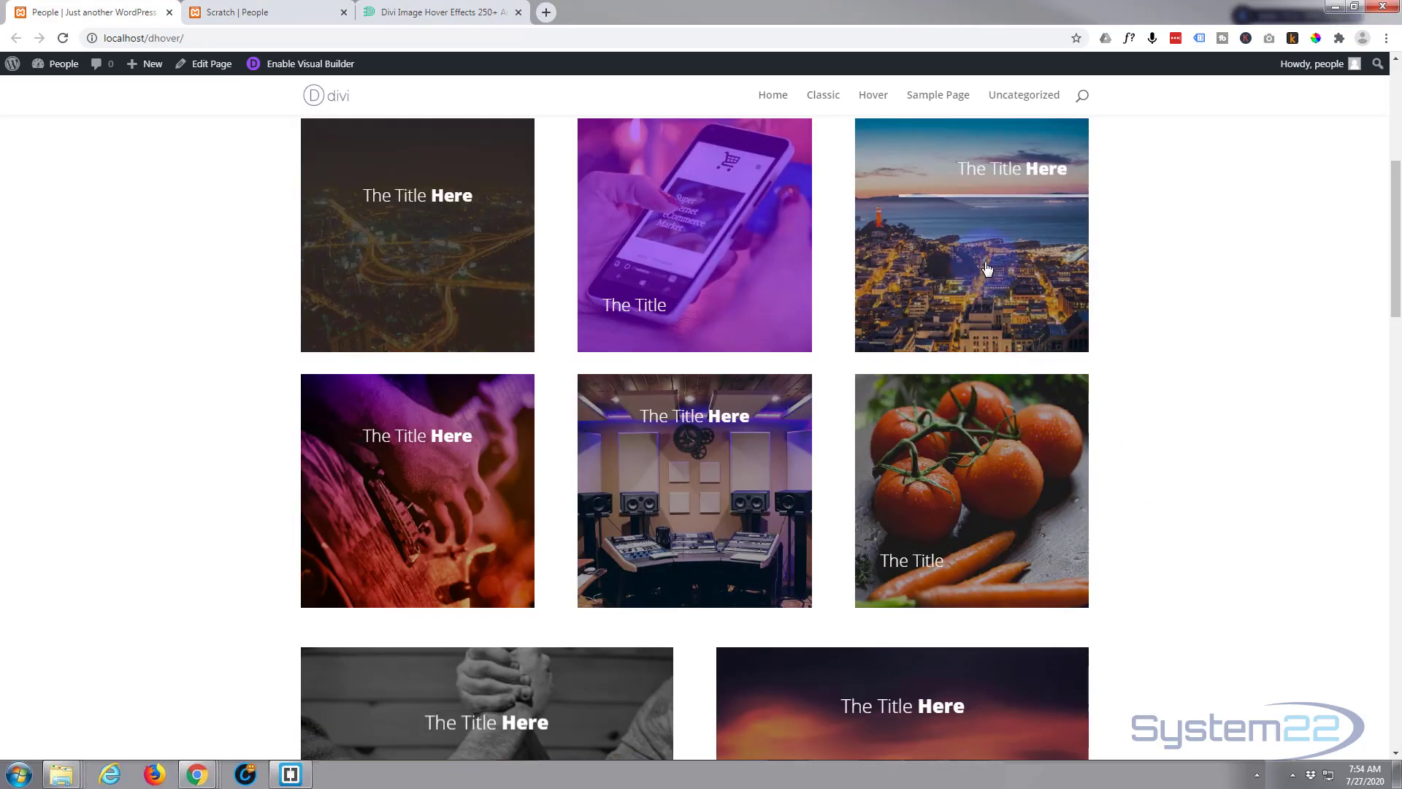
{"action": "mouse_move", "coordinate": [414, 495]}
{"action": "scroll", "coordinate": [414, 495], "scroll_direction": "down", "scroll_amount": 6}
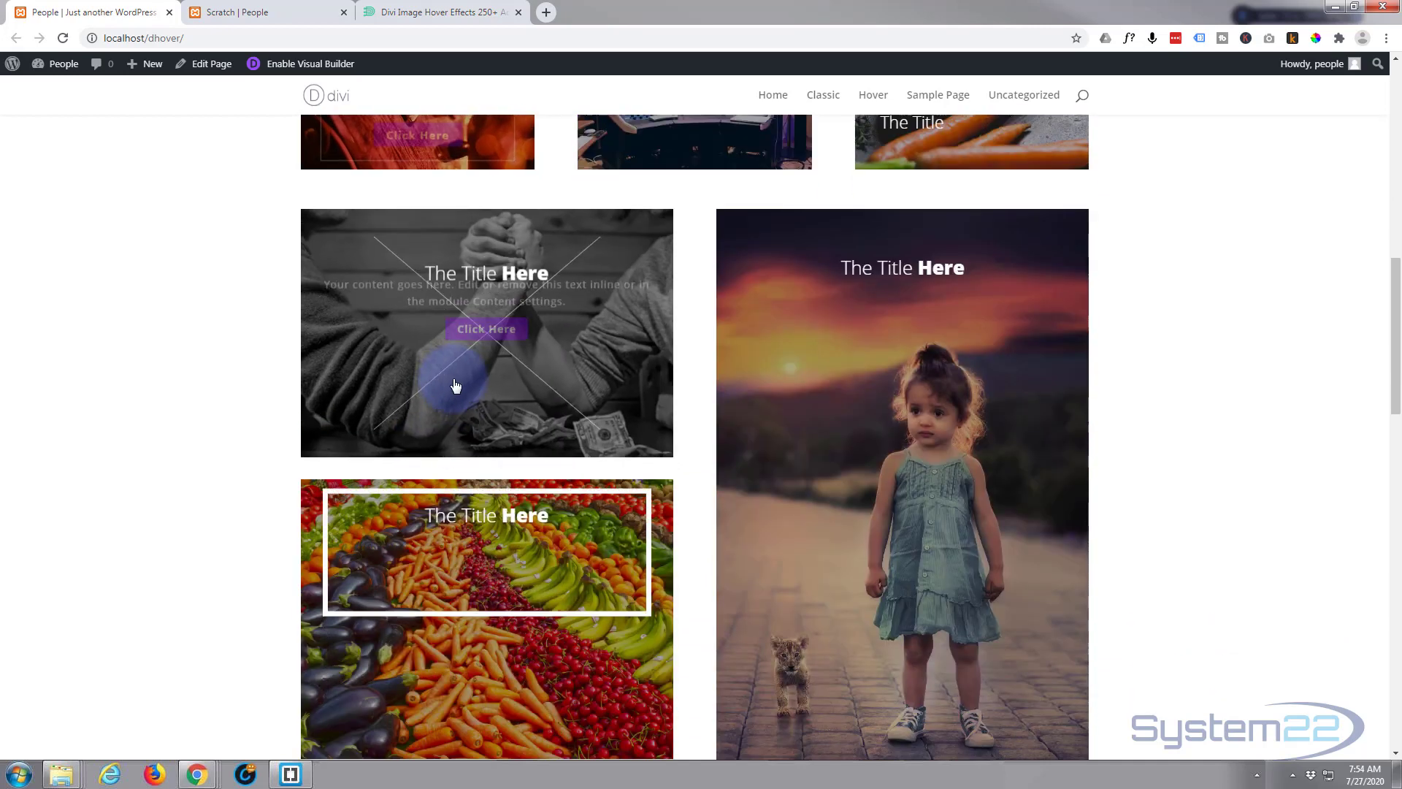
{"action": "left_click", "coordinate": [434, 13]}
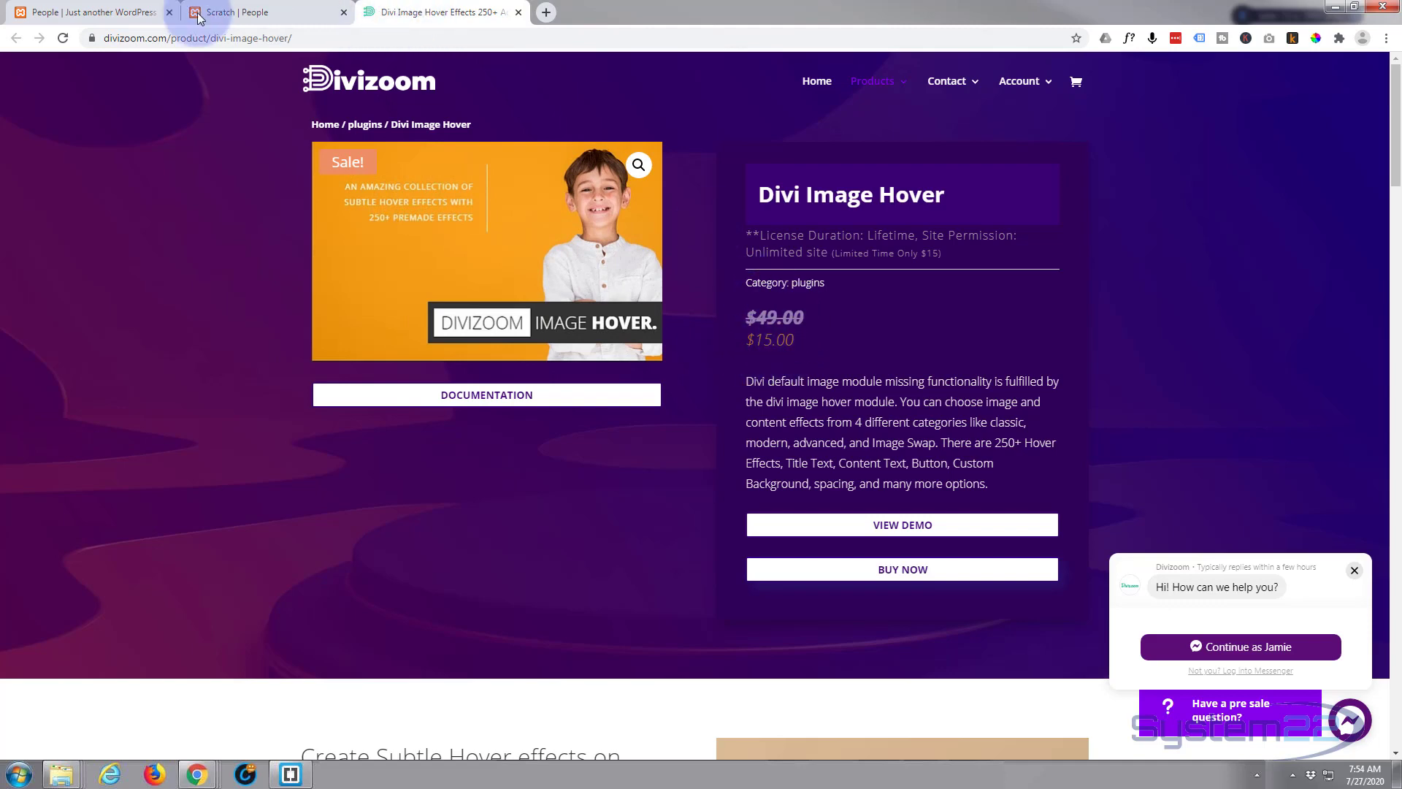
{"action": "left_click", "coordinate": [107, 13]}
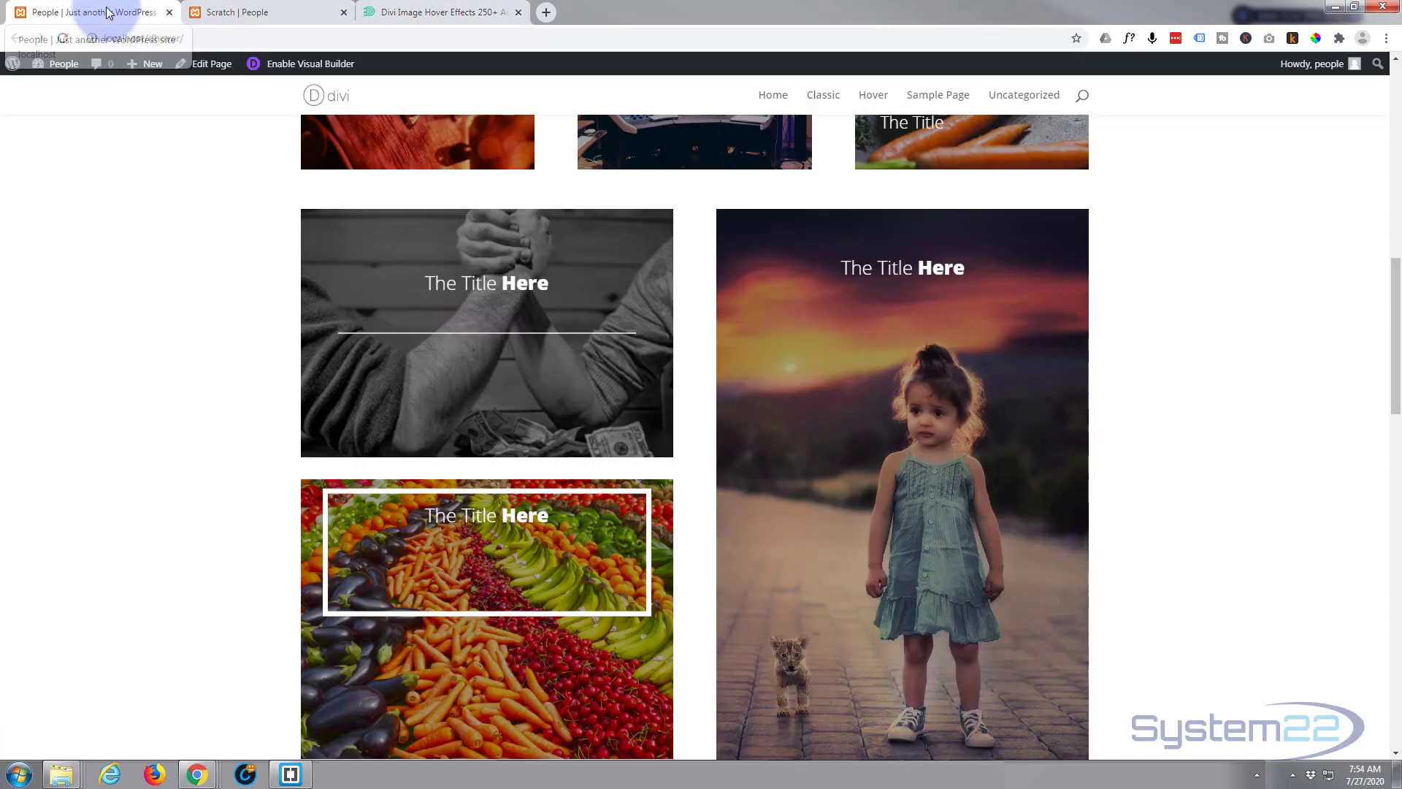
{"action": "scroll", "coordinate": [394, 423], "scroll_direction": "down", "scroll_amount": 5}
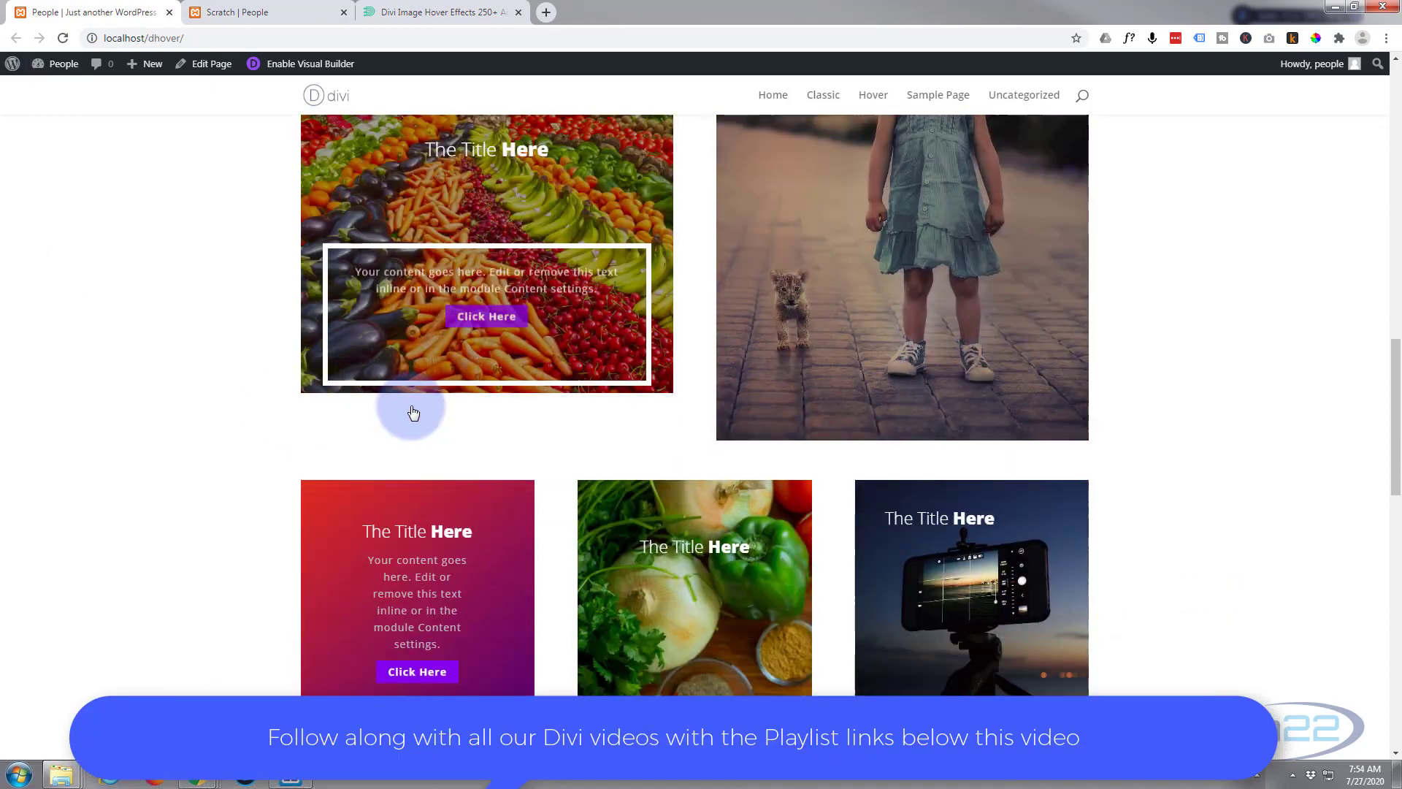
{"action": "scroll", "coordinate": [411, 420], "scroll_direction": "down", "scroll_amount": 3}
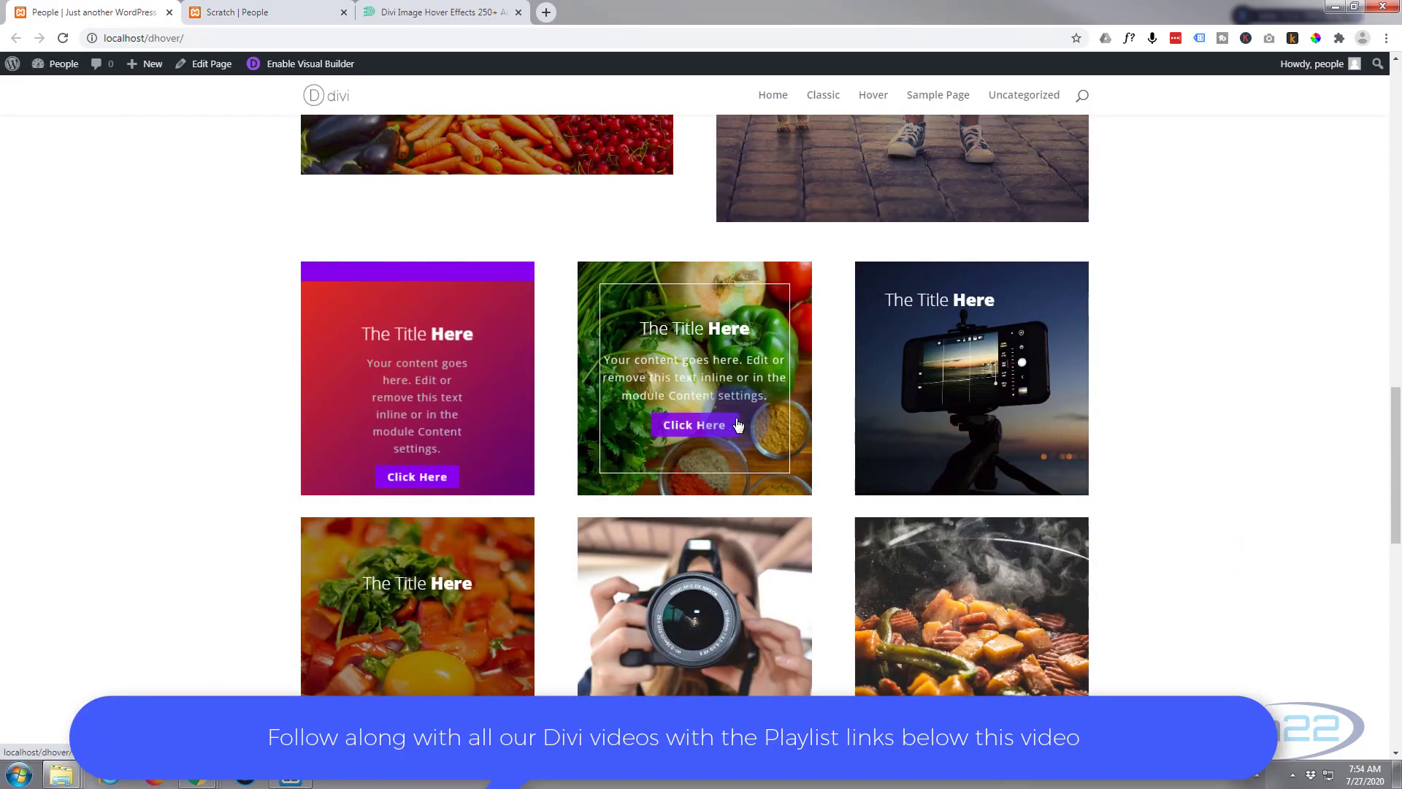
{"action": "scroll", "coordinate": [983, 423], "scroll_direction": "down", "scroll_amount": 5}
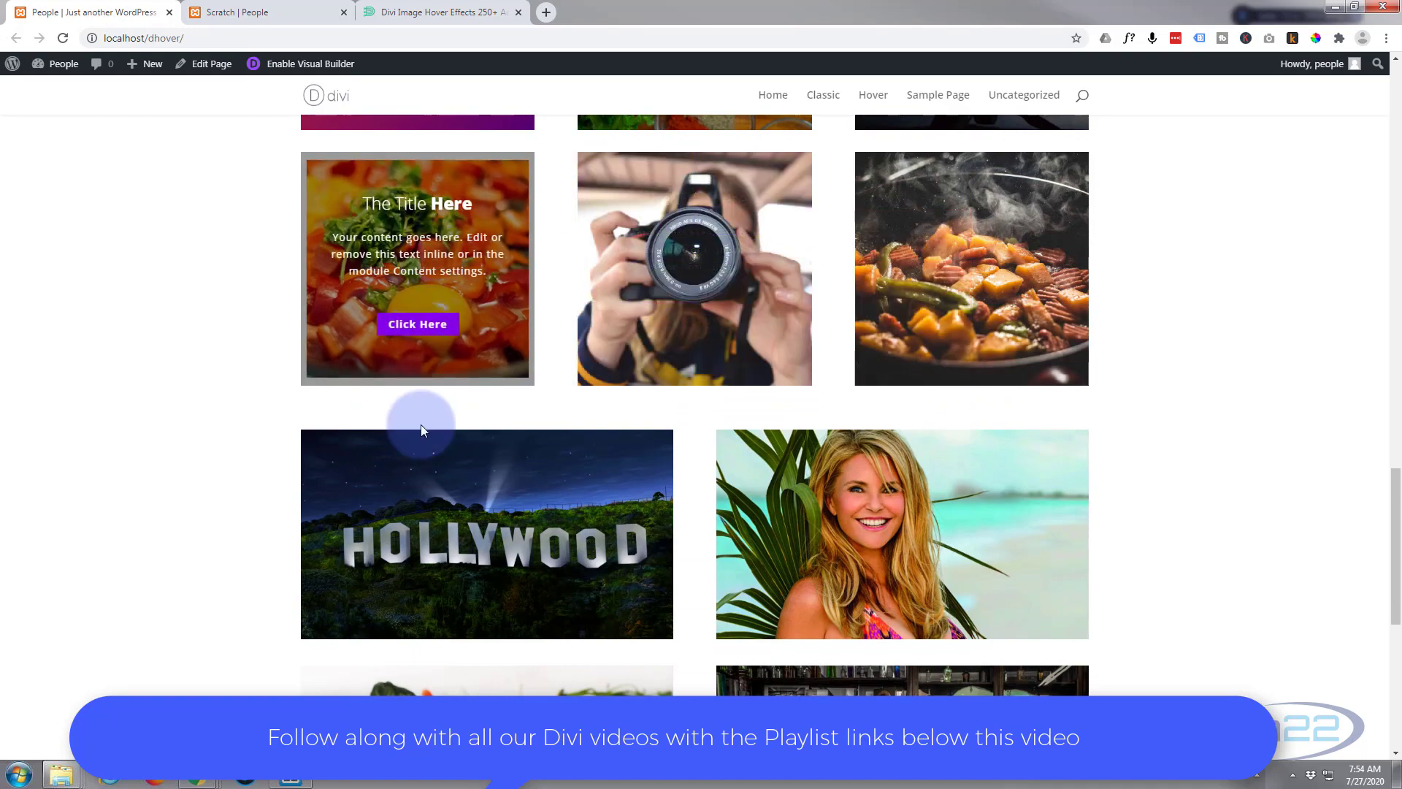
{"action": "scroll", "coordinate": [876, 518], "scroll_direction": "down", "scroll_amount": 3}
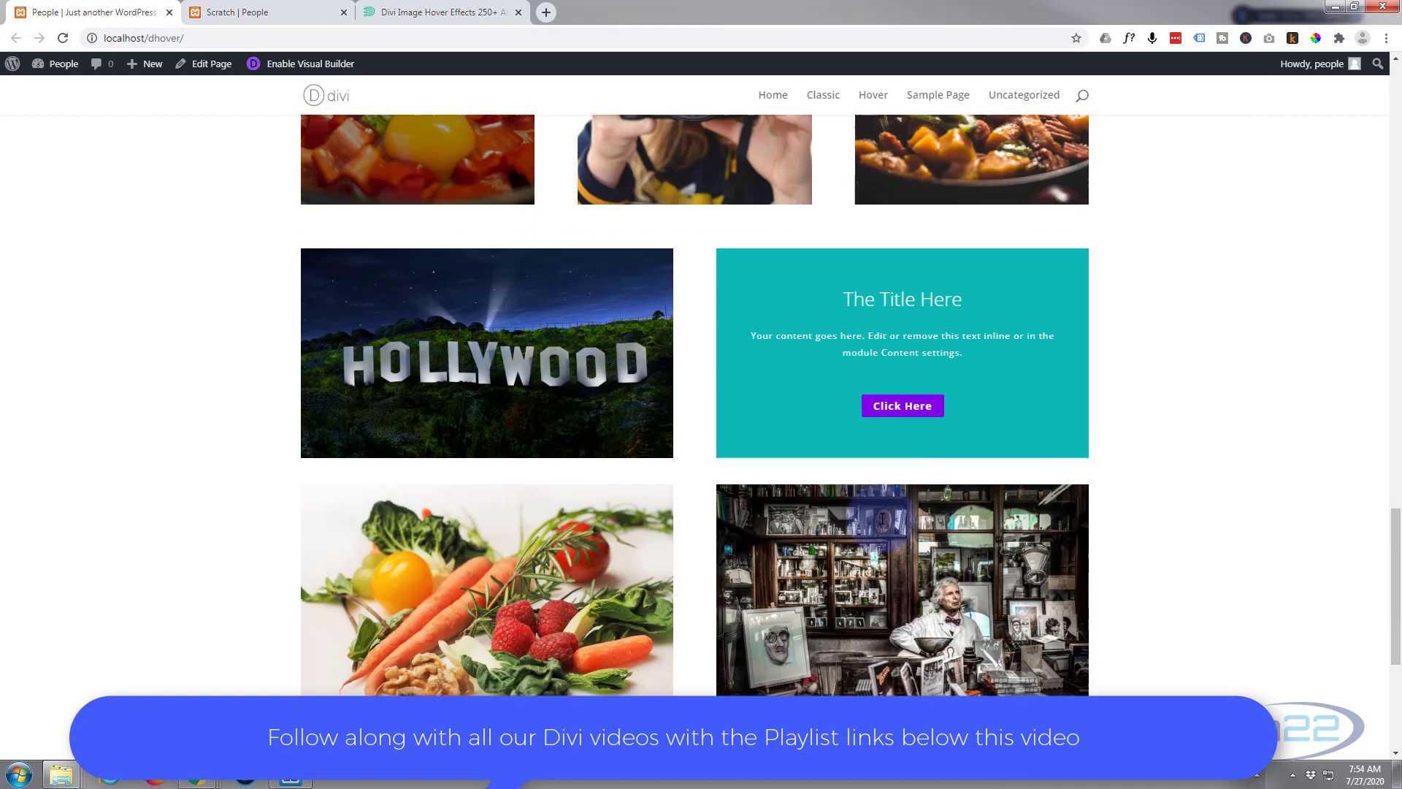
{"action": "scroll", "coordinate": [882, 518], "scroll_direction": "down", "scroll_amount": 3}
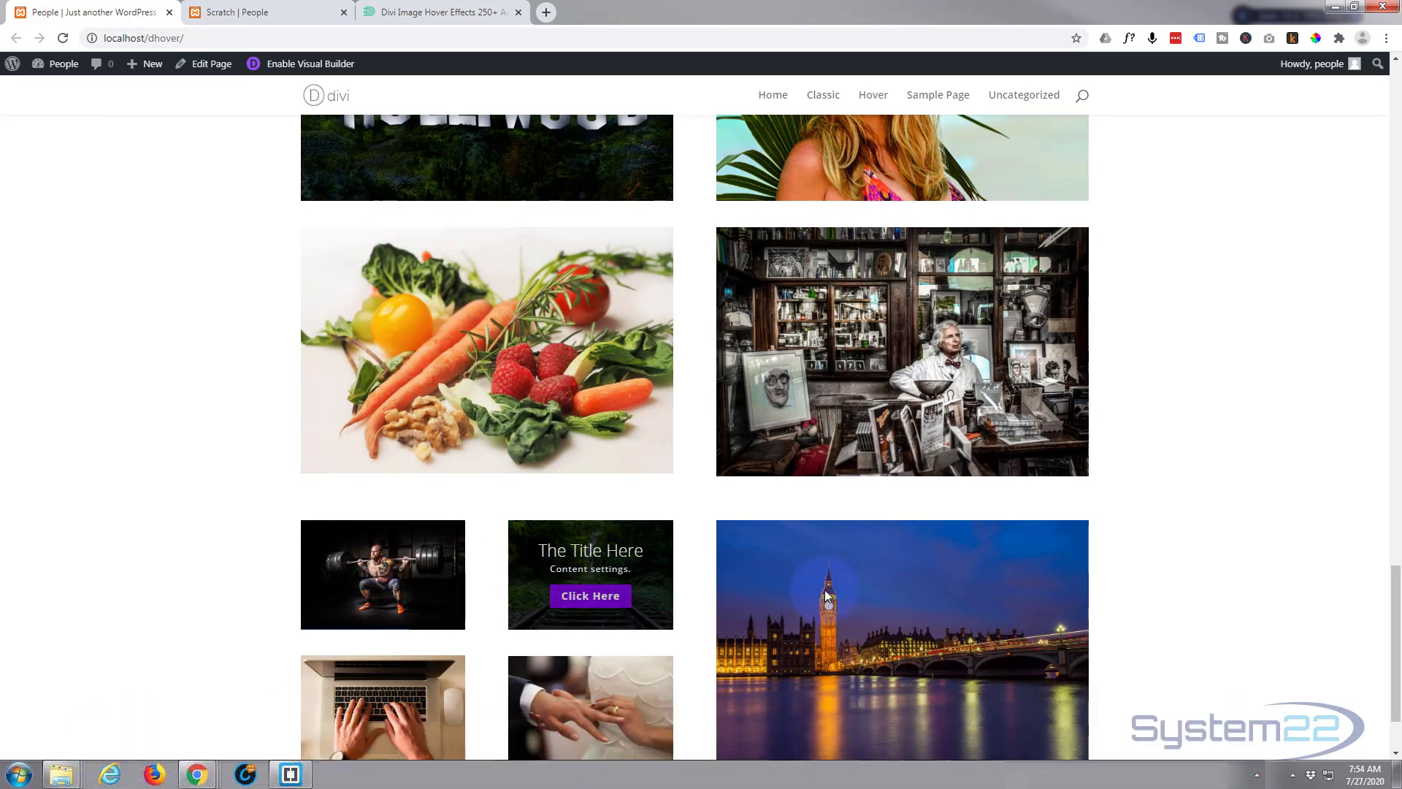
{"action": "scroll", "coordinate": [836, 589], "scroll_direction": "down", "scroll_amount": 2}
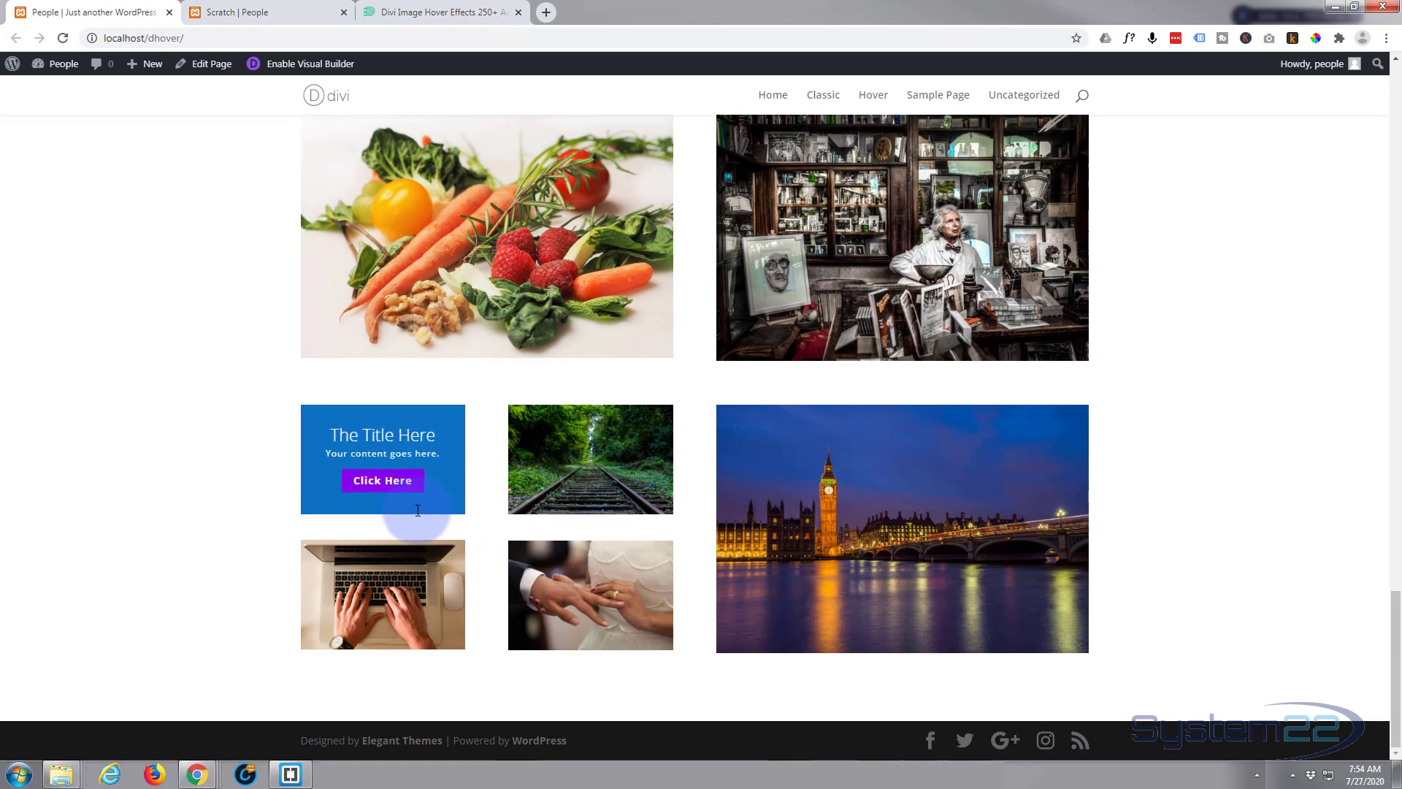
Step: Switch to the Scratch page and examine the hover image reveals on the City Life, Eating, Fireworks and Coming headings
{"action": "left_click", "coordinate": [243, 12]}
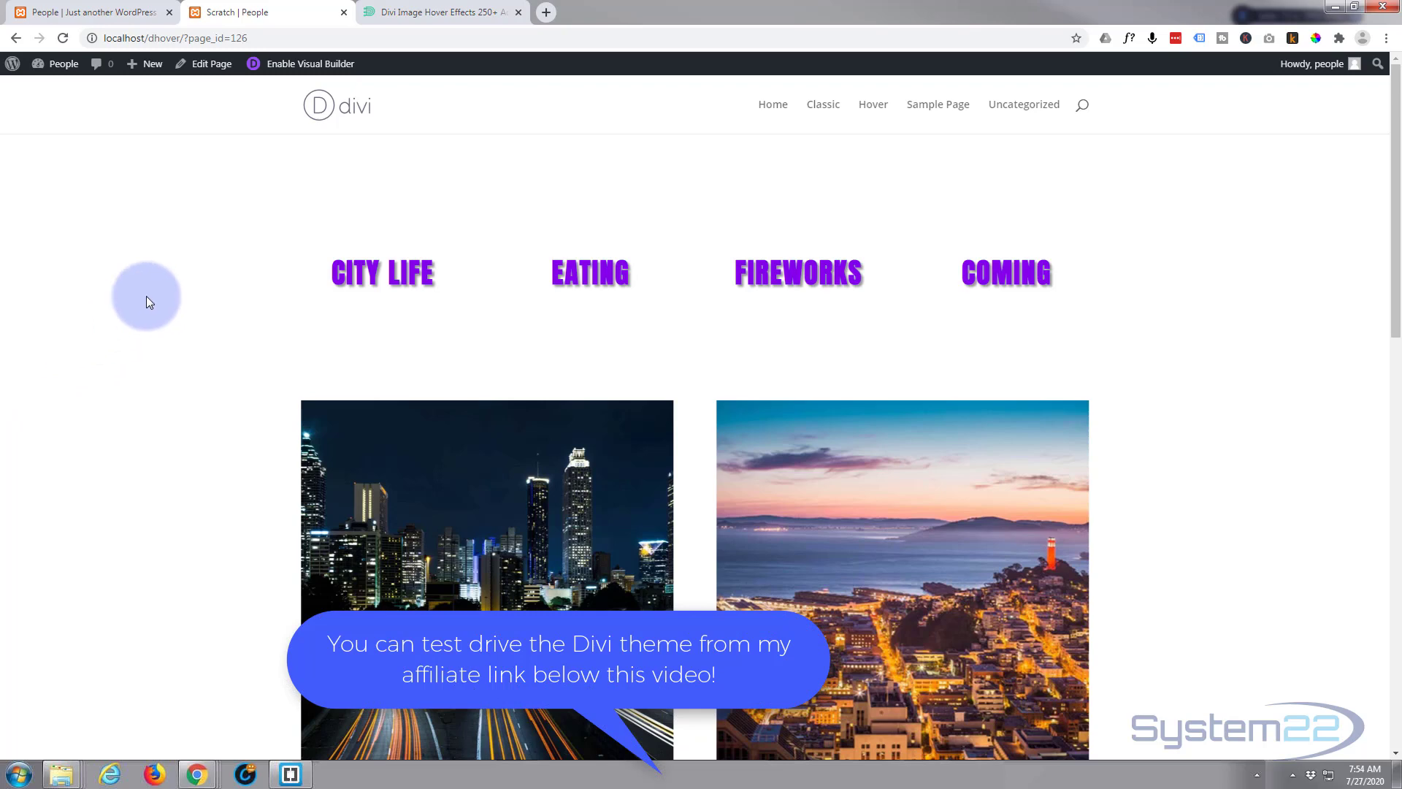
{"action": "mouse_move", "coordinate": [350, 282]}
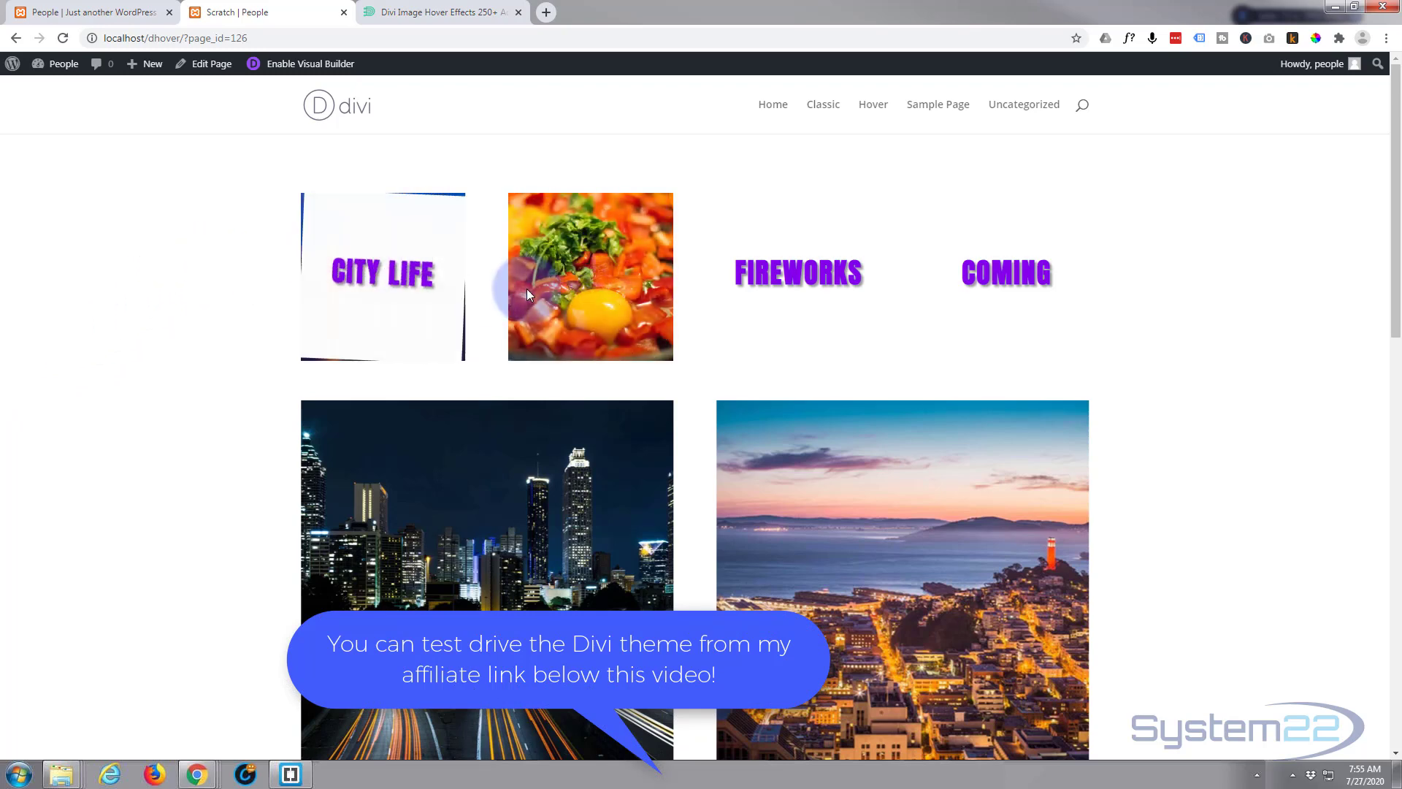
{"action": "mouse_move", "coordinate": [750, 294]}
{"action": "mouse_move", "coordinate": [974, 291]}
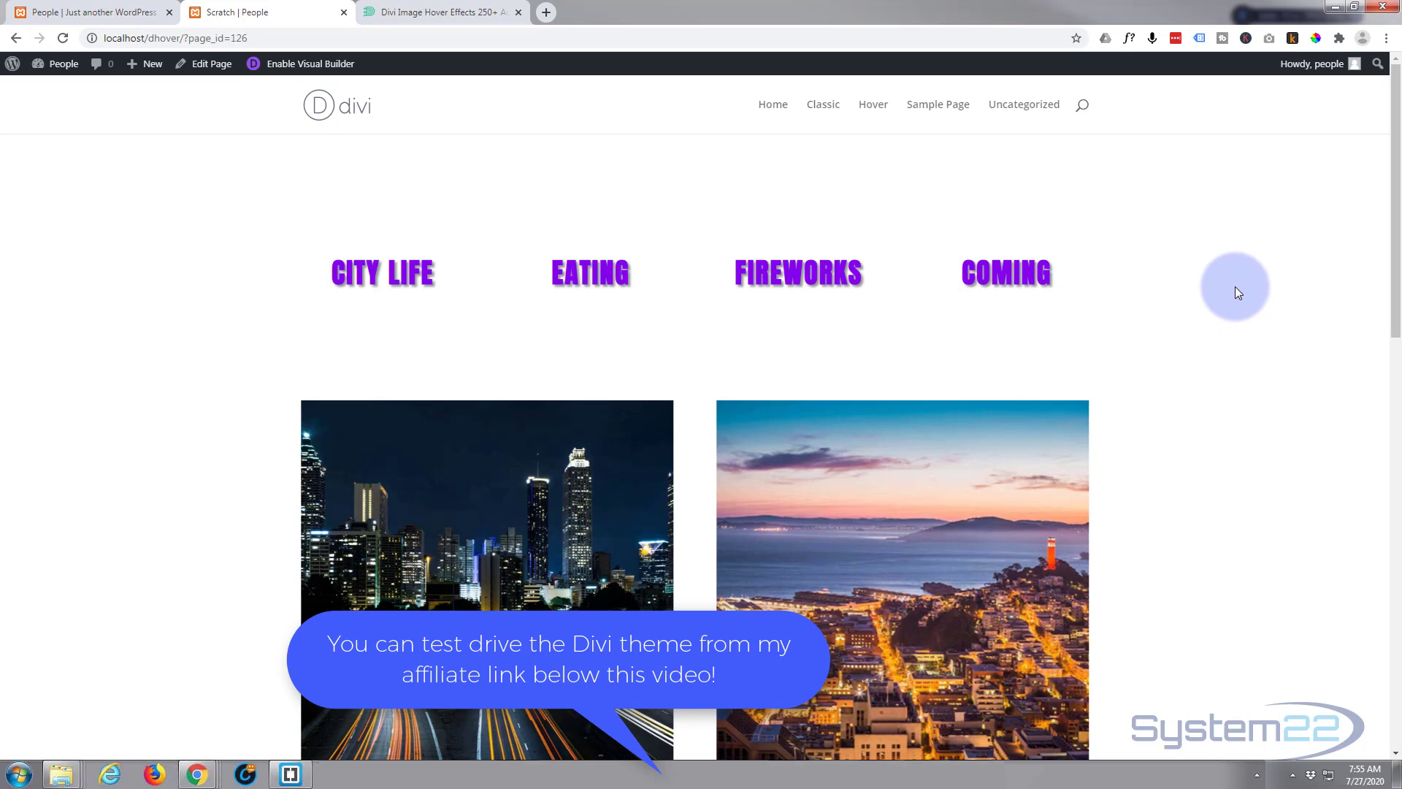
Step: Enable the visual builder on the Scratch page and delete the Coming module from the first row's fourth column
{"action": "left_click", "coordinate": [305, 66]}
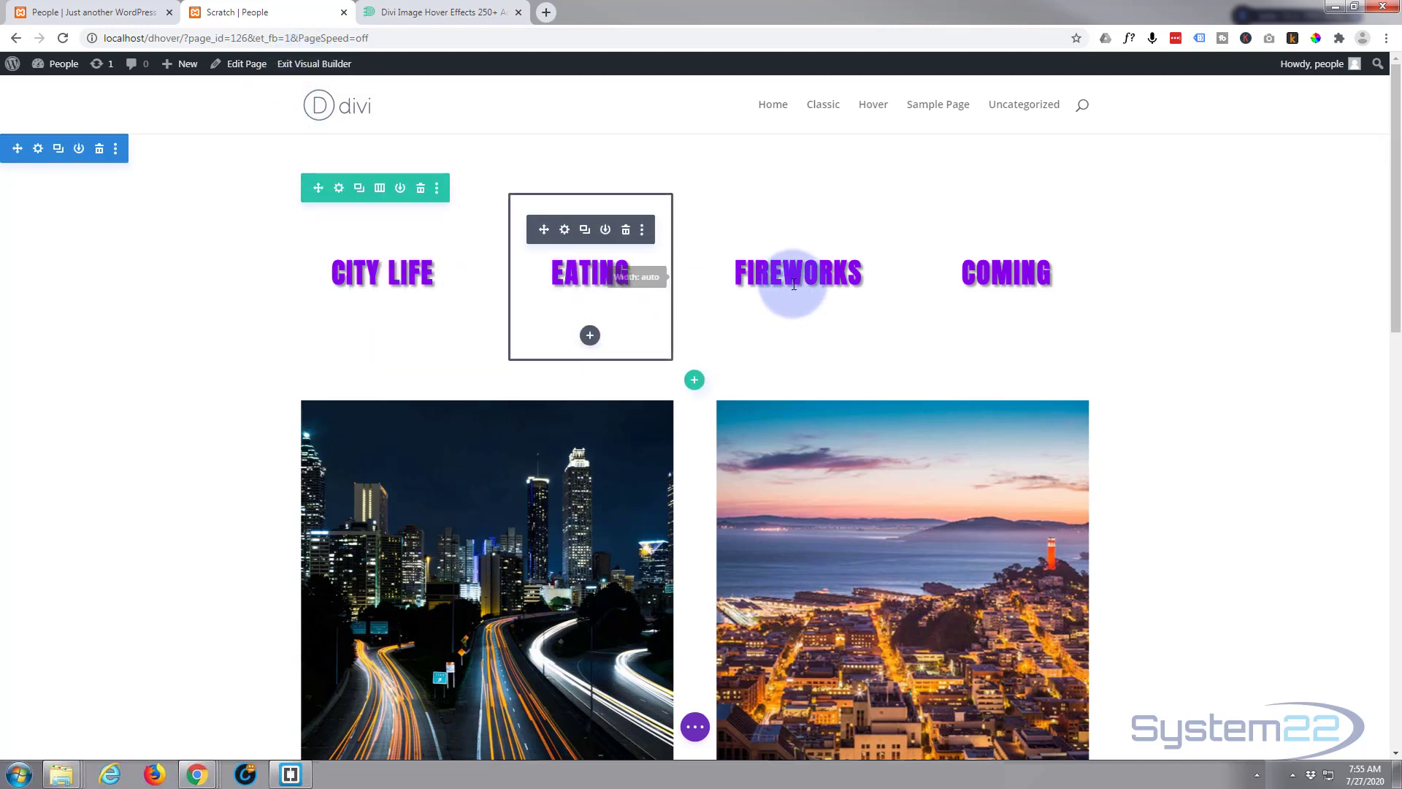
{"action": "mouse_move", "coordinate": [1012, 278]}
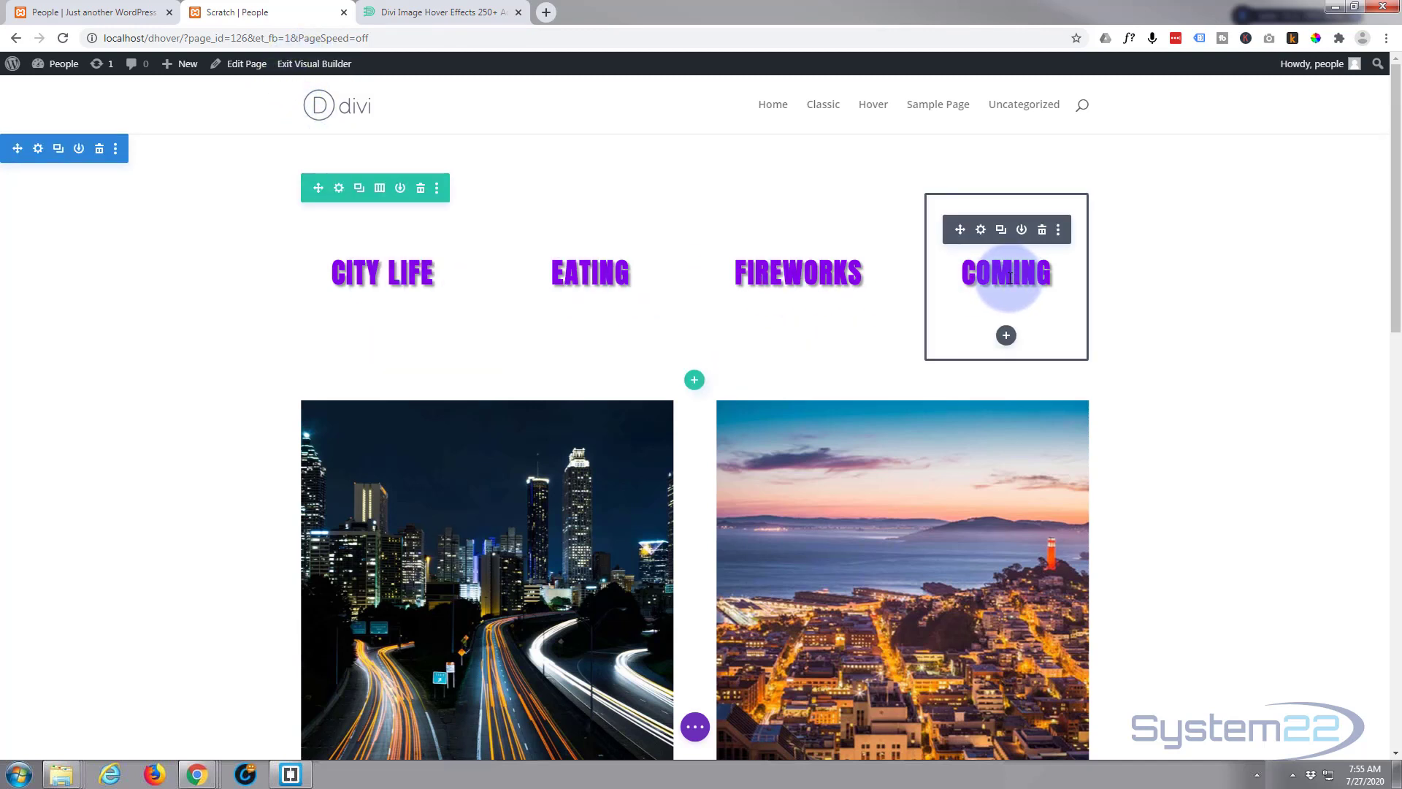
{"action": "left_click", "coordinate": [1041, 231]}
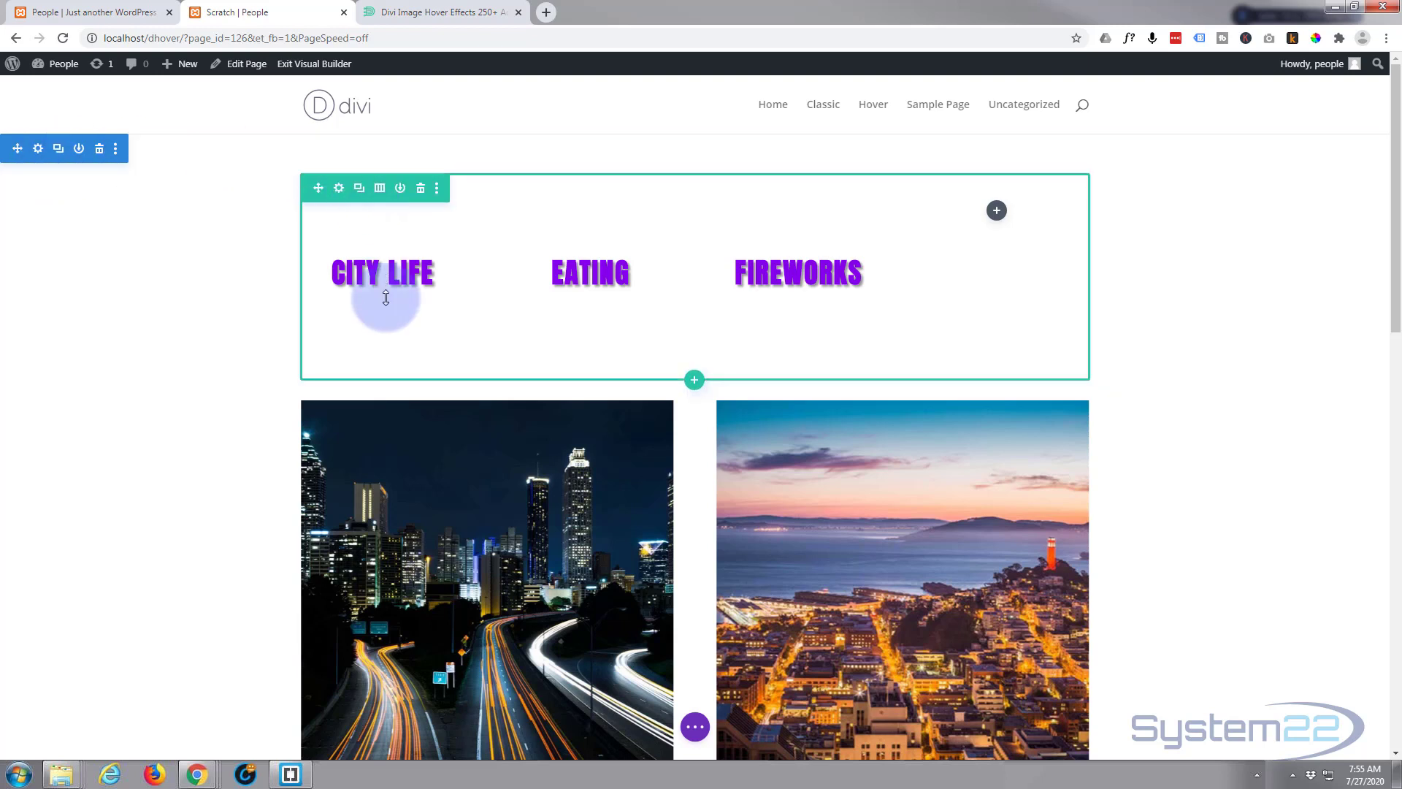
Step: Insert a new Text module into the empty fourth column of the first row
{"action": "left_click", "coordinate": [997, 212]}
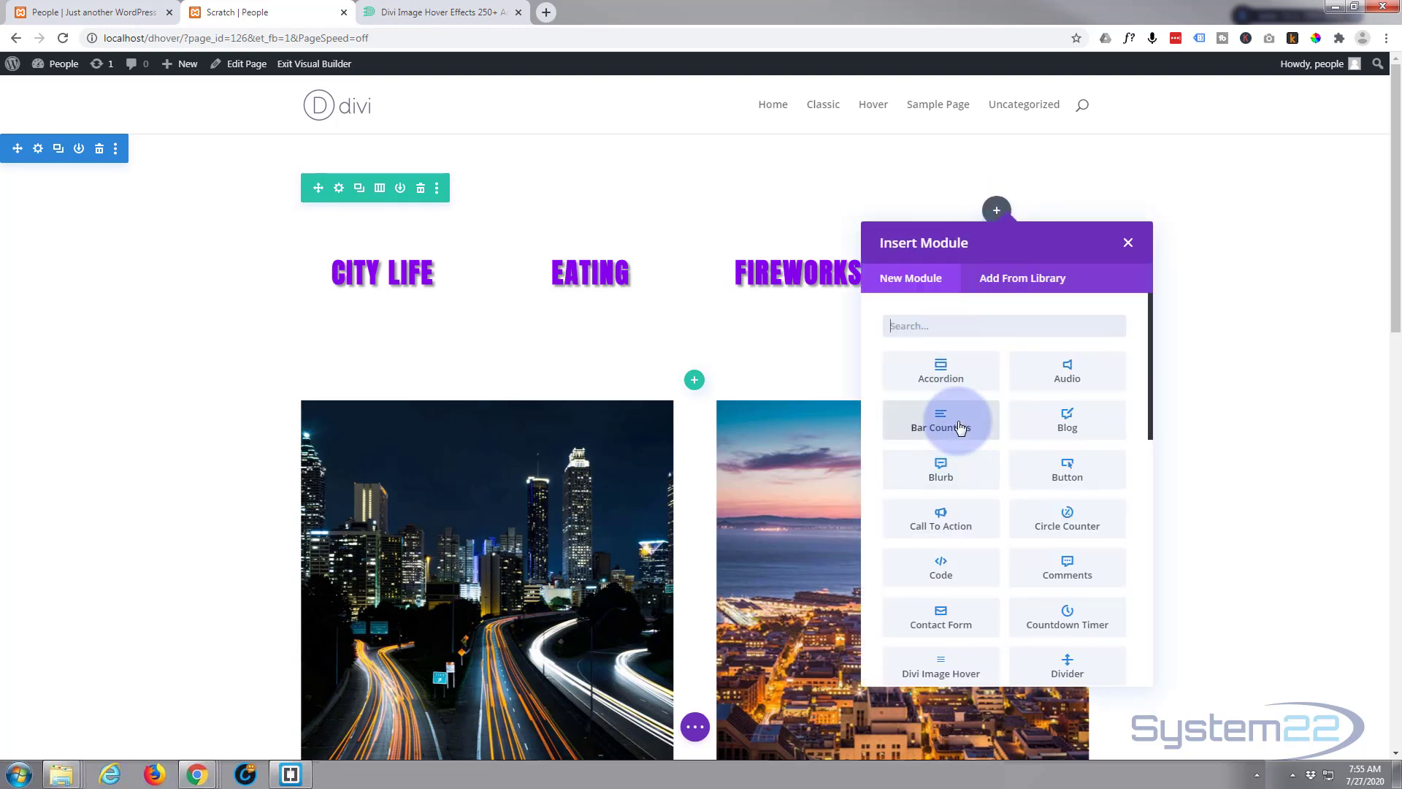
{"action": "scroll", "coordinate": [959, 427], "scroll_direction": "down", "scroll_amount": 1}
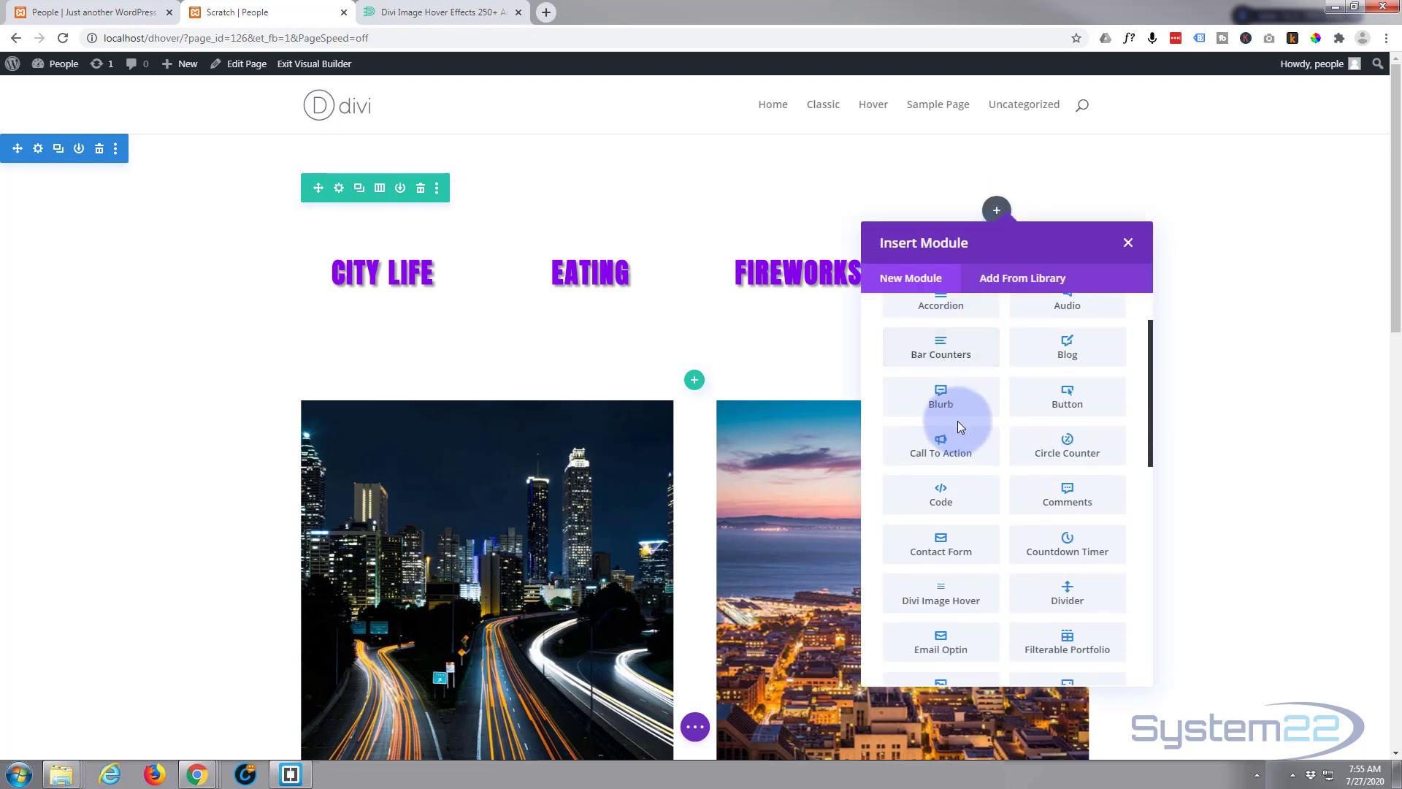
{"action": "scroll", "coordinate": [957, 421], "scroll_direction": "down", "scroll_amount": 2}
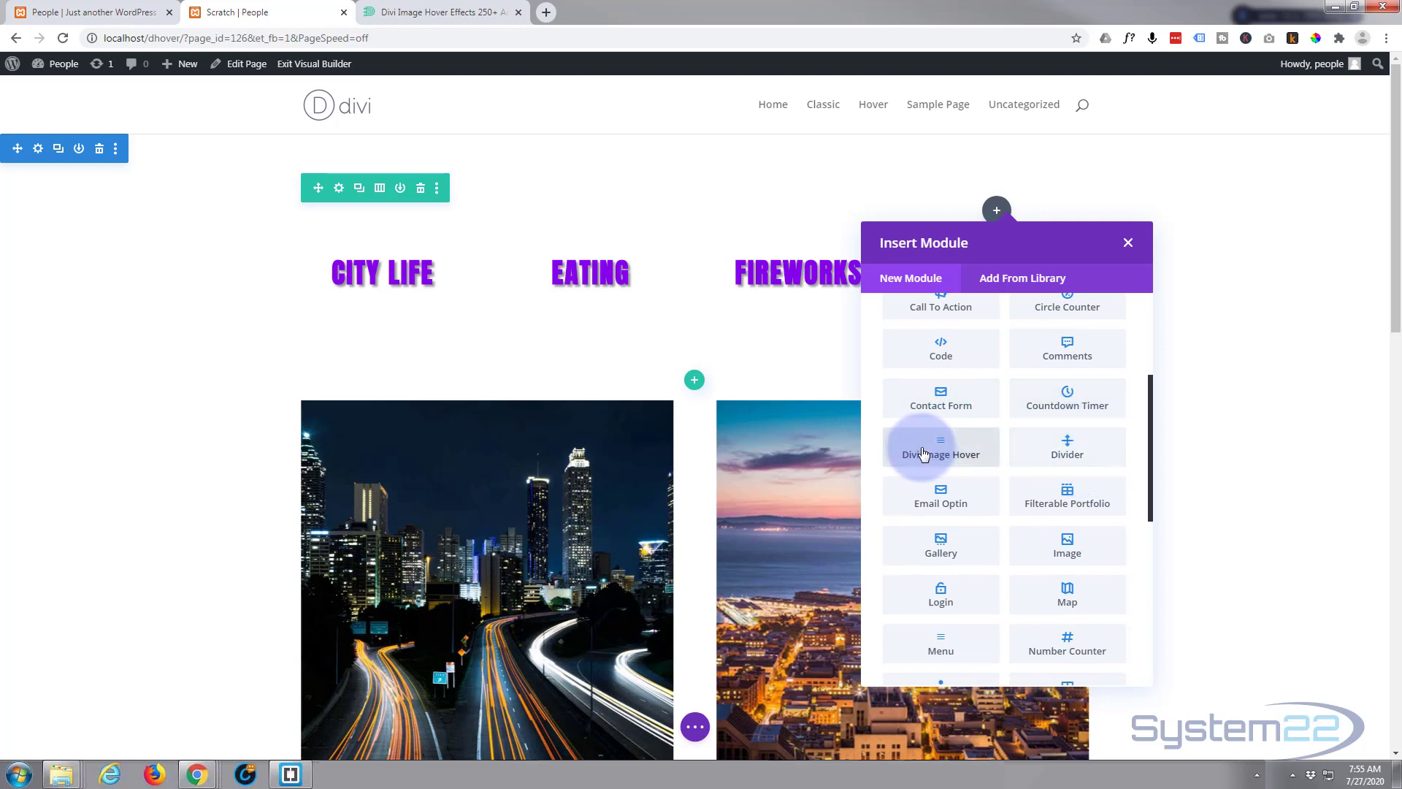
{"action": "scroll", "coordinate": [1062, 467], "scroll_direction": "down", "scroll_amount": 5}
{"action": "scroll", "coordinate": [1060, 469], "scroll_direction": "down", "scroll_amount": 1}
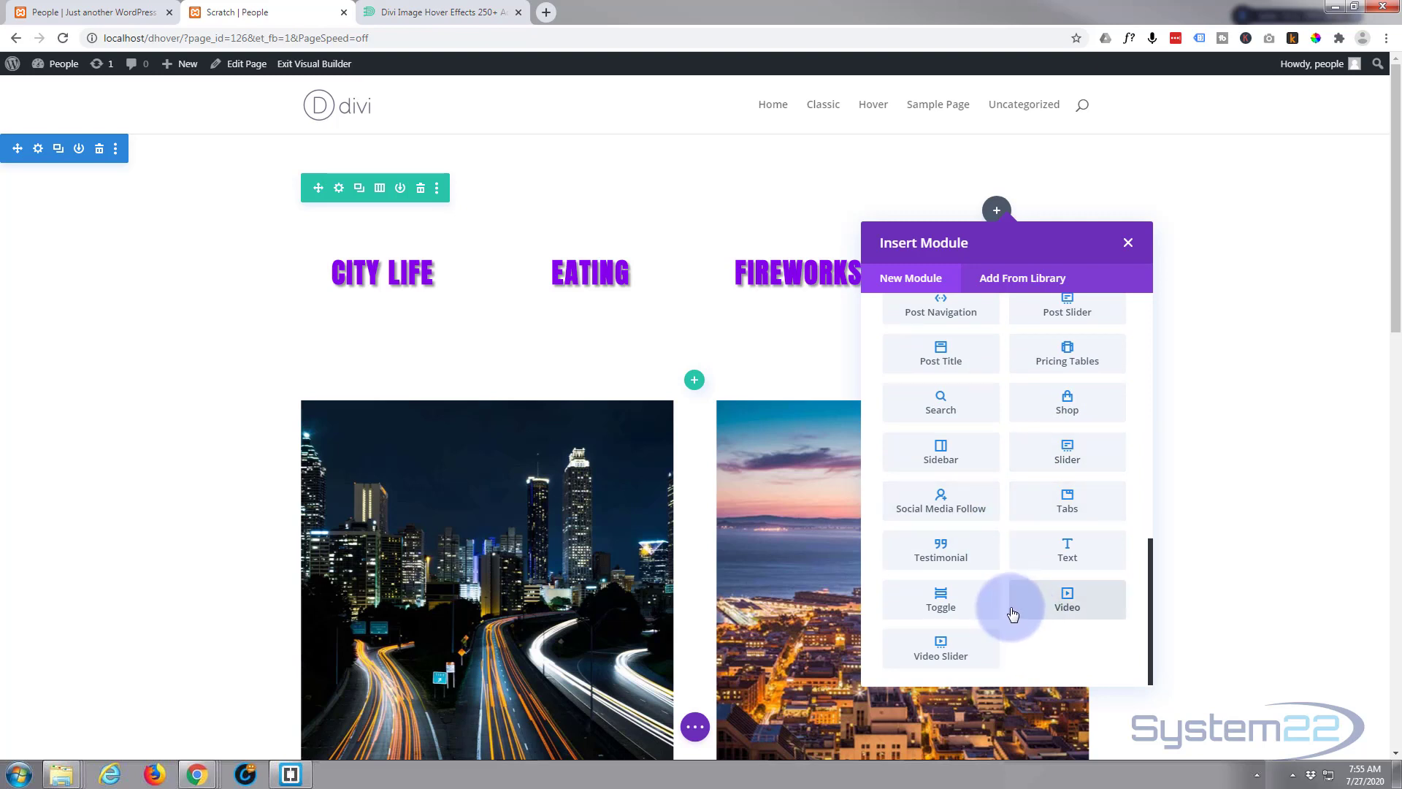
{"action": "left_click", "coordinate": [1064, 557]}
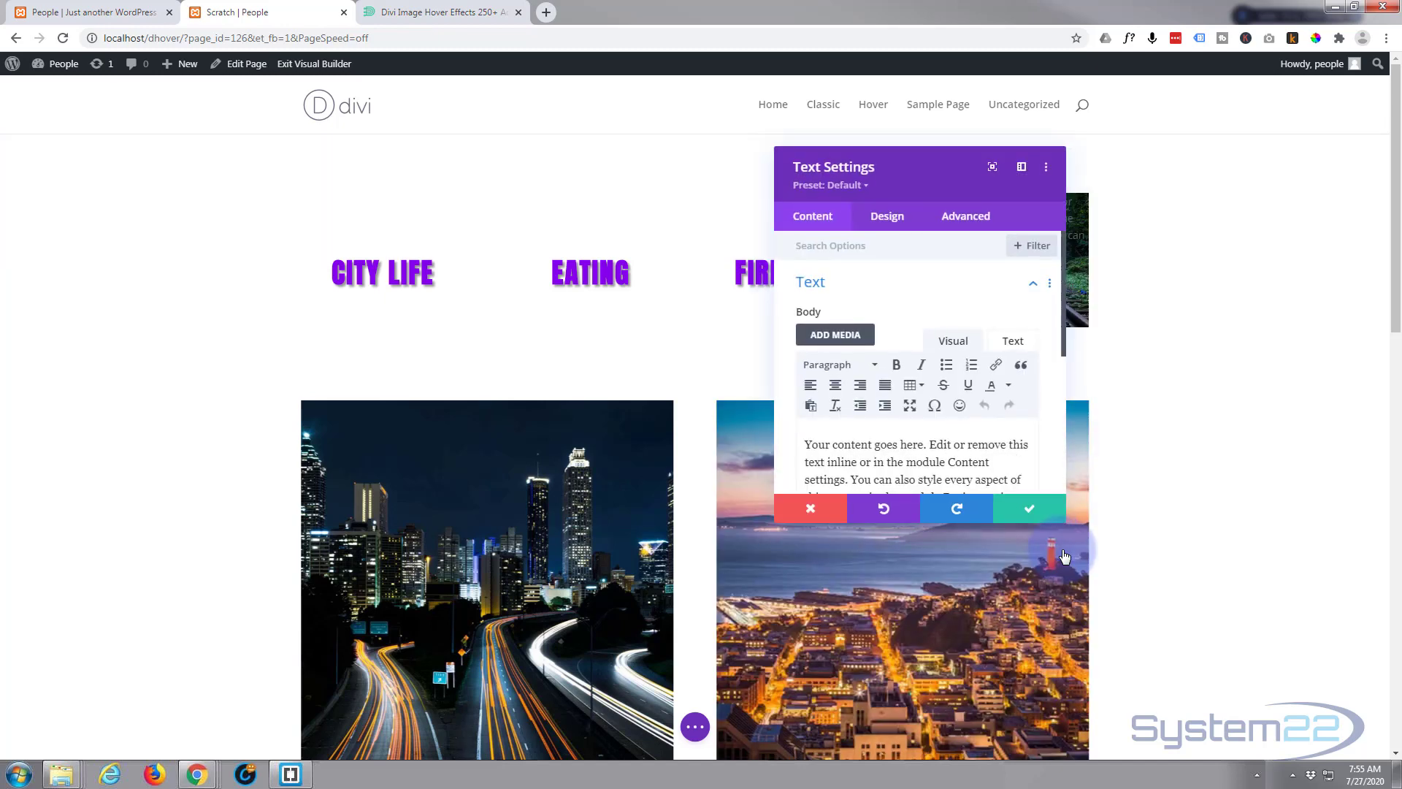
Step: Replace the new text module's placeholder body text with "Coming"
{"action": "scroll", "coordinate": [883, 409], "scroll_direction": "down", "scroll_amount": 2}
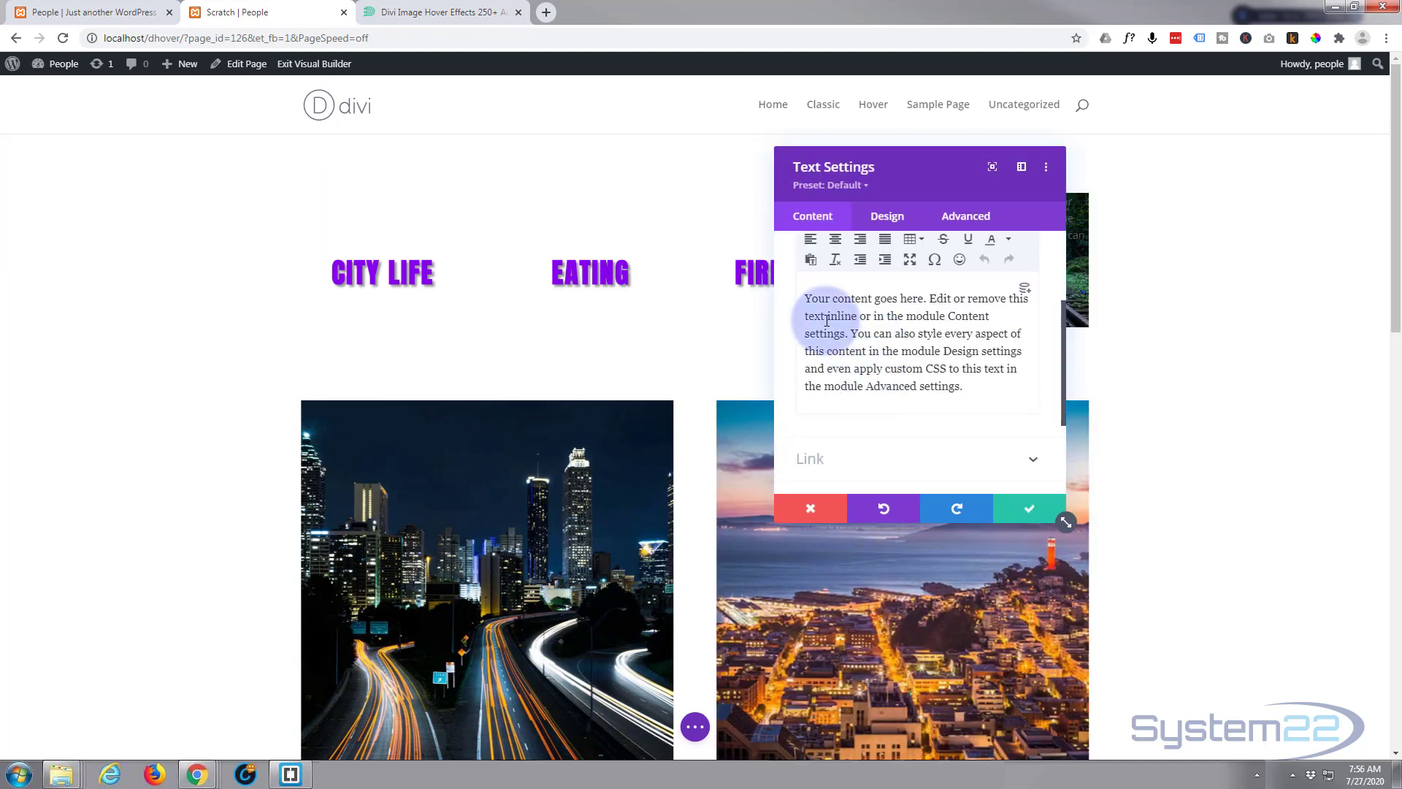
{"action": "left_click_drag", "start_coordinate": [804, 298], "coordinate": [1022, 391]}
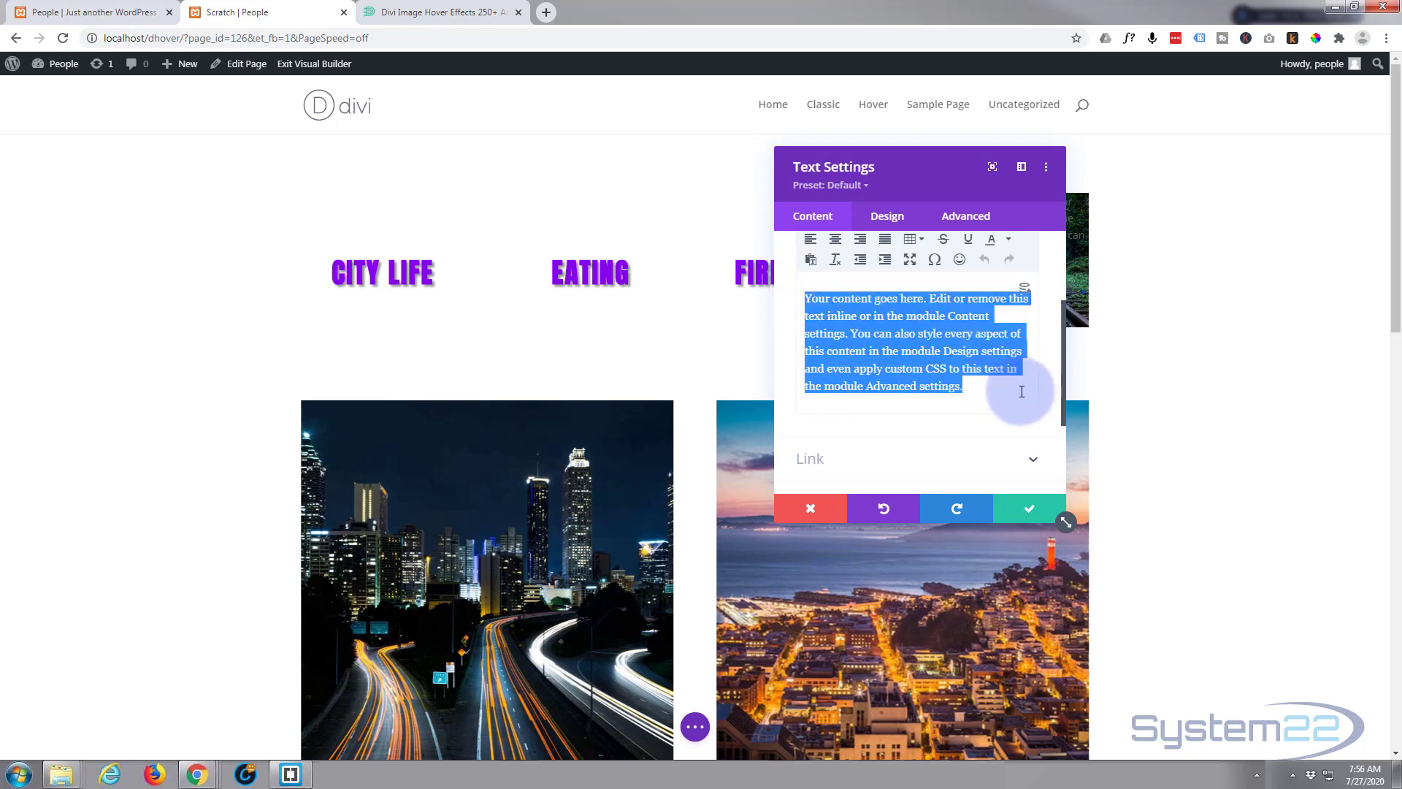
{"action": "type", "text": "Coming"}
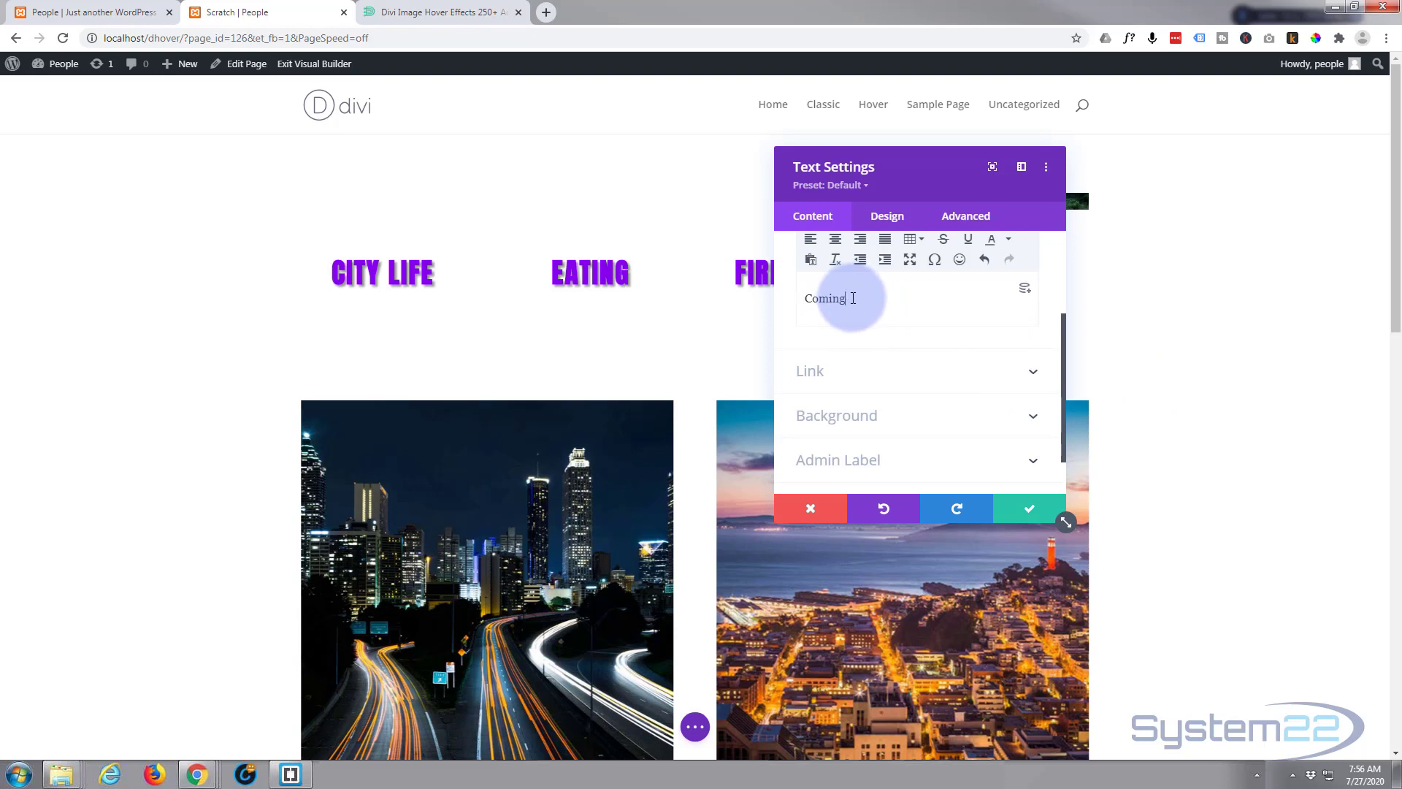
Step: Format the word "Coming" in the text module's body as Heading 2
{"action": "left_click_drag", "start_coordinate": [852, 298], "coordinate": [803, 301]}
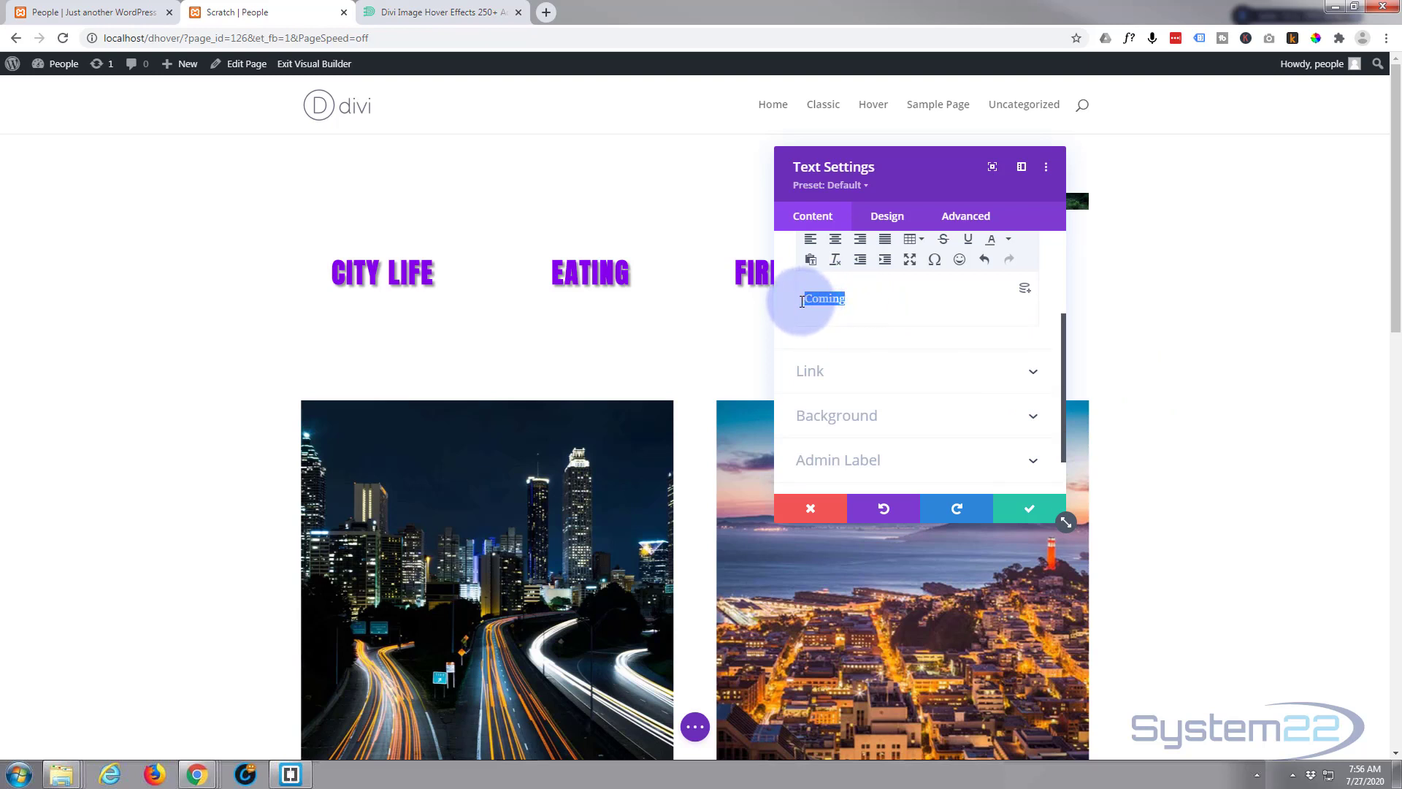
{"action": "scroll", "coordinate": [908, 313], "scroll_direction": "up", "scroll_amount": 2}
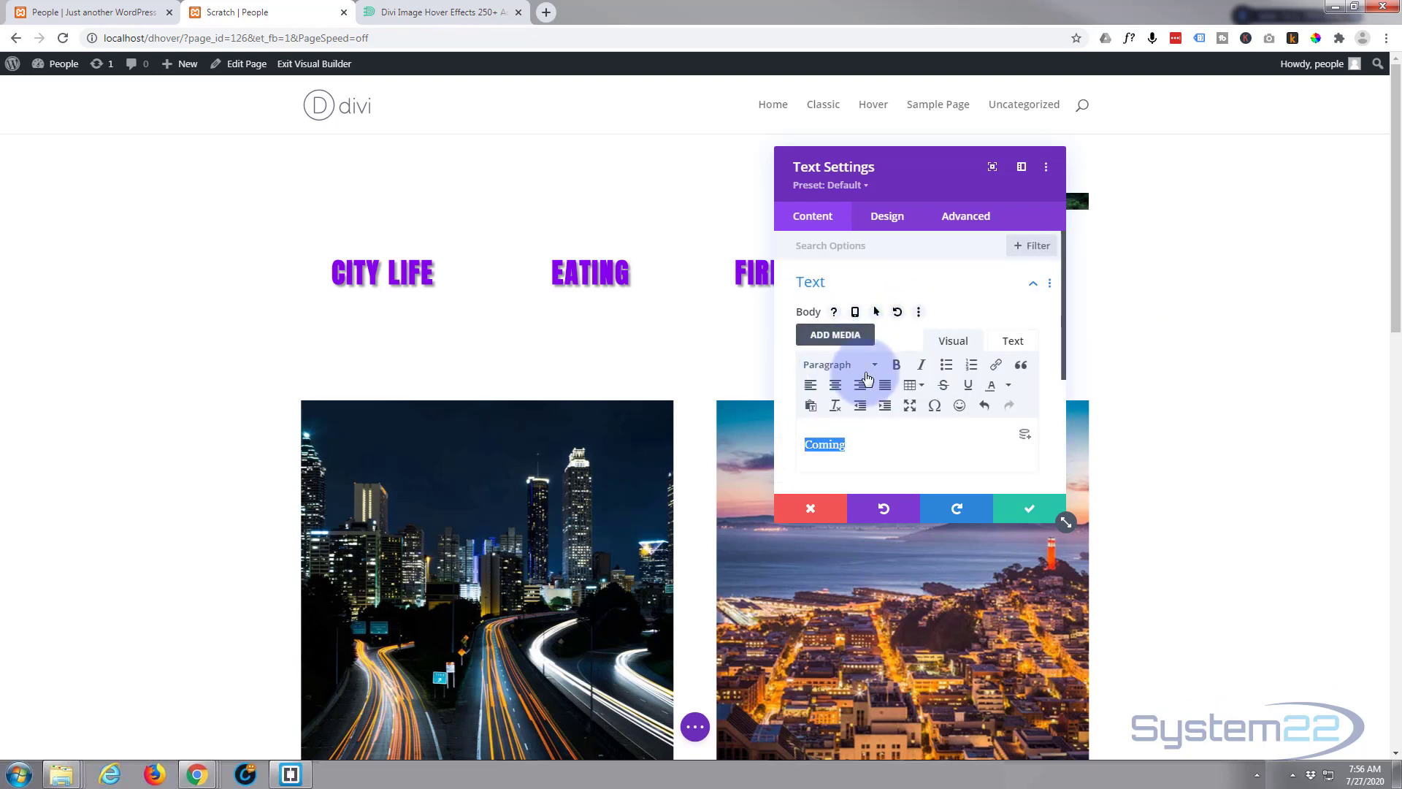
{"action": "left_click", "coordinate": [840, 364]}
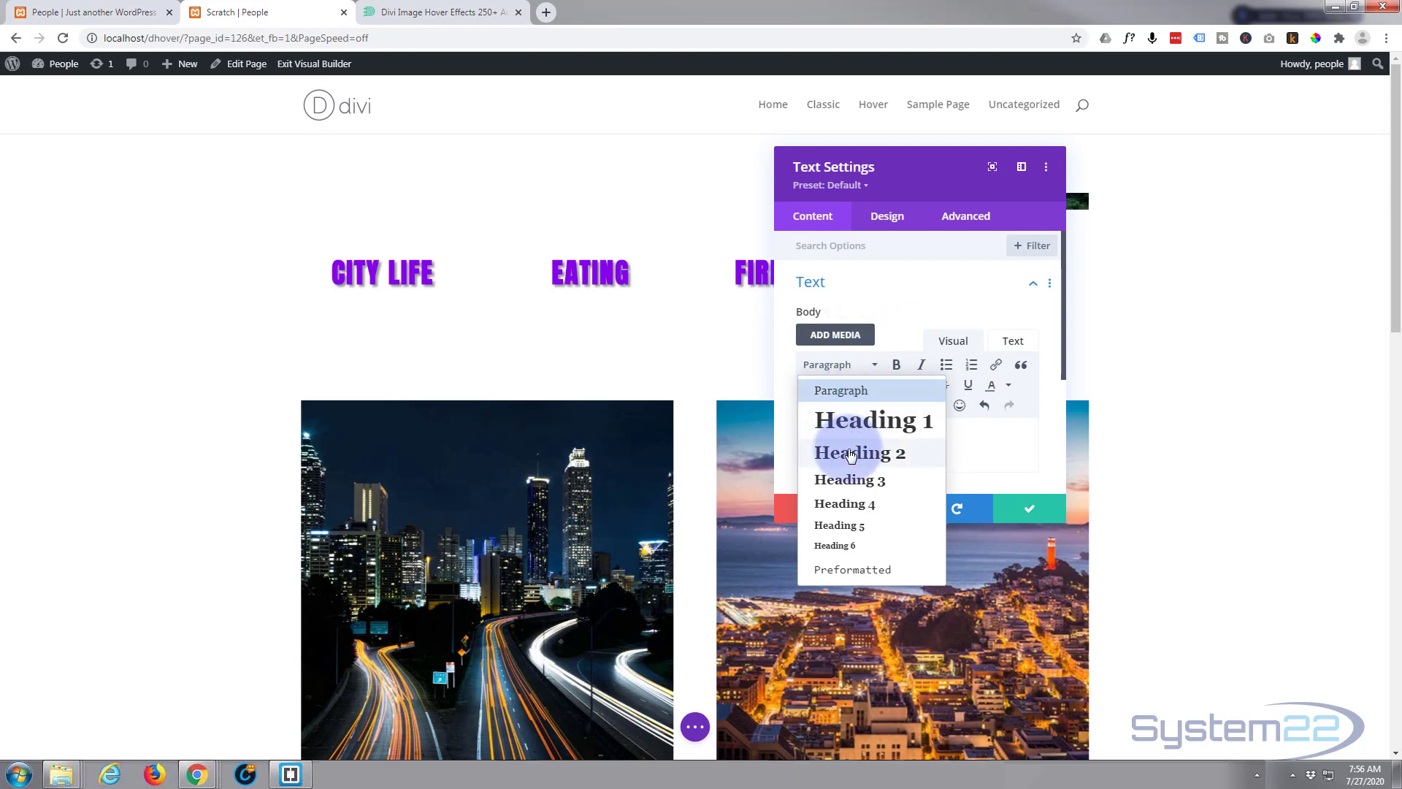
{"action": "left_click", "coordinate": [851, 454]}
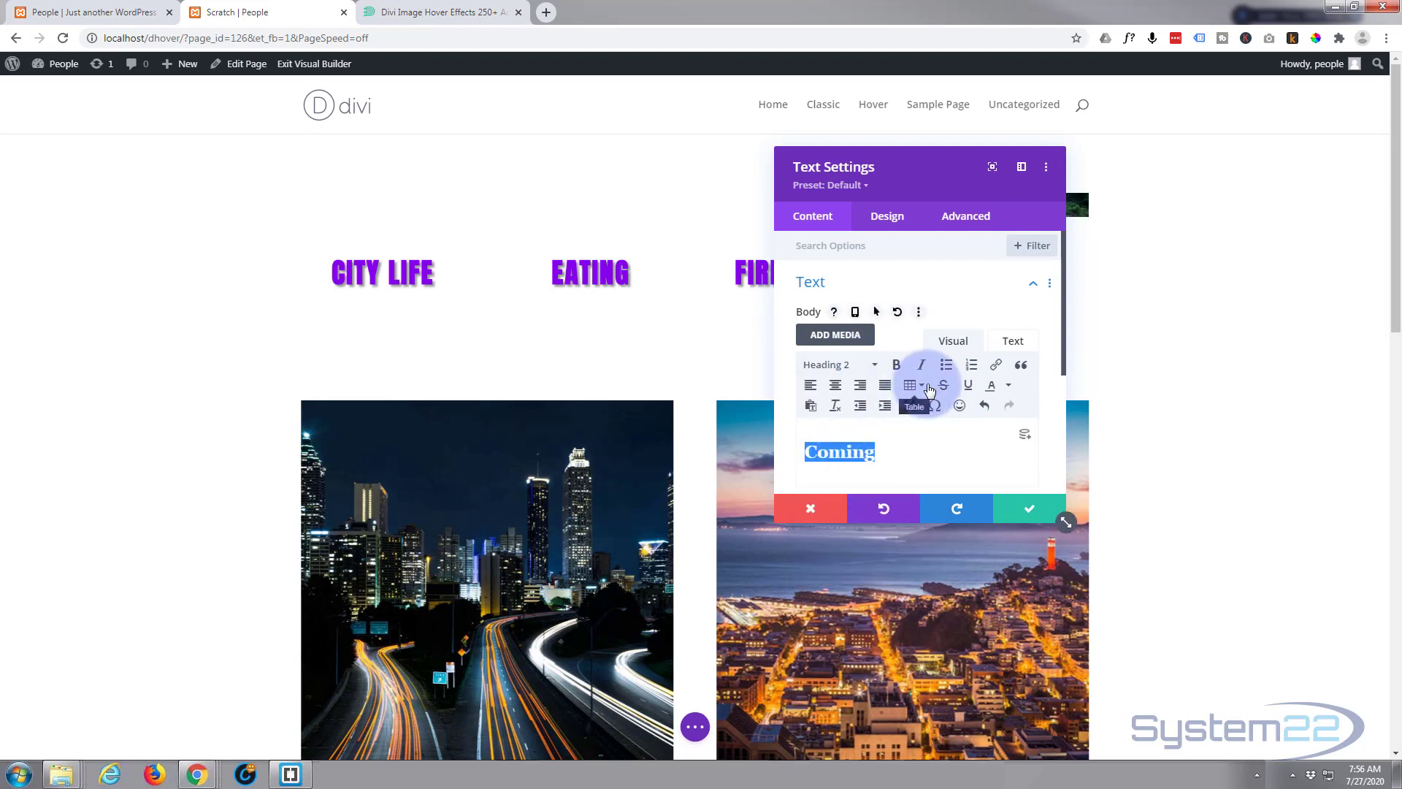
Step: Review the text module's link settings, including the link URL and the link target options
{"action": "scroll", "coordinate": [930, 391], "scroll_direction": "down", "scroll_amount": 1}
{"action": "scroll", "coordinate": [928, 384], "scroll_direction": "down", "scroll_amount": 1}
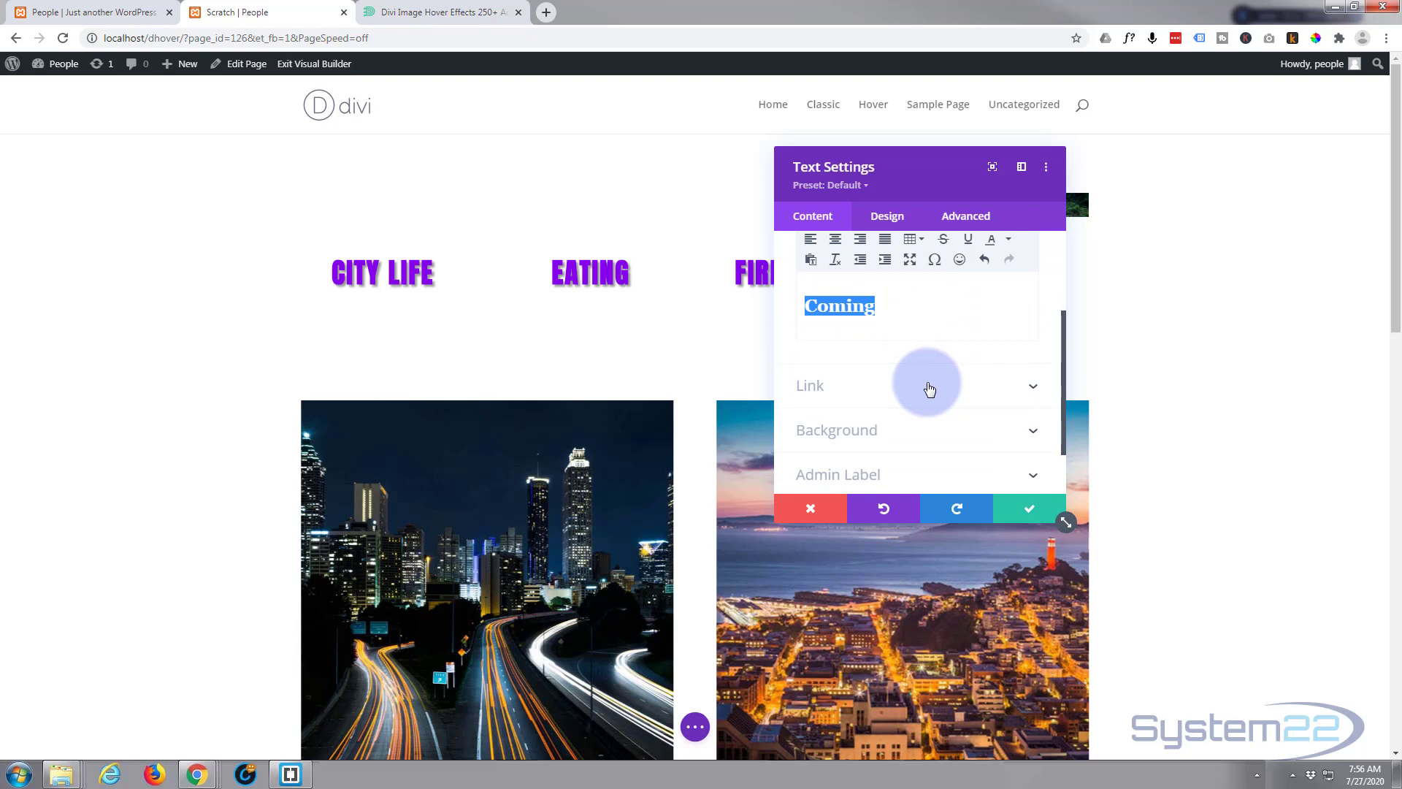
{"action": "left_click", "coordinate": [887, 388]}
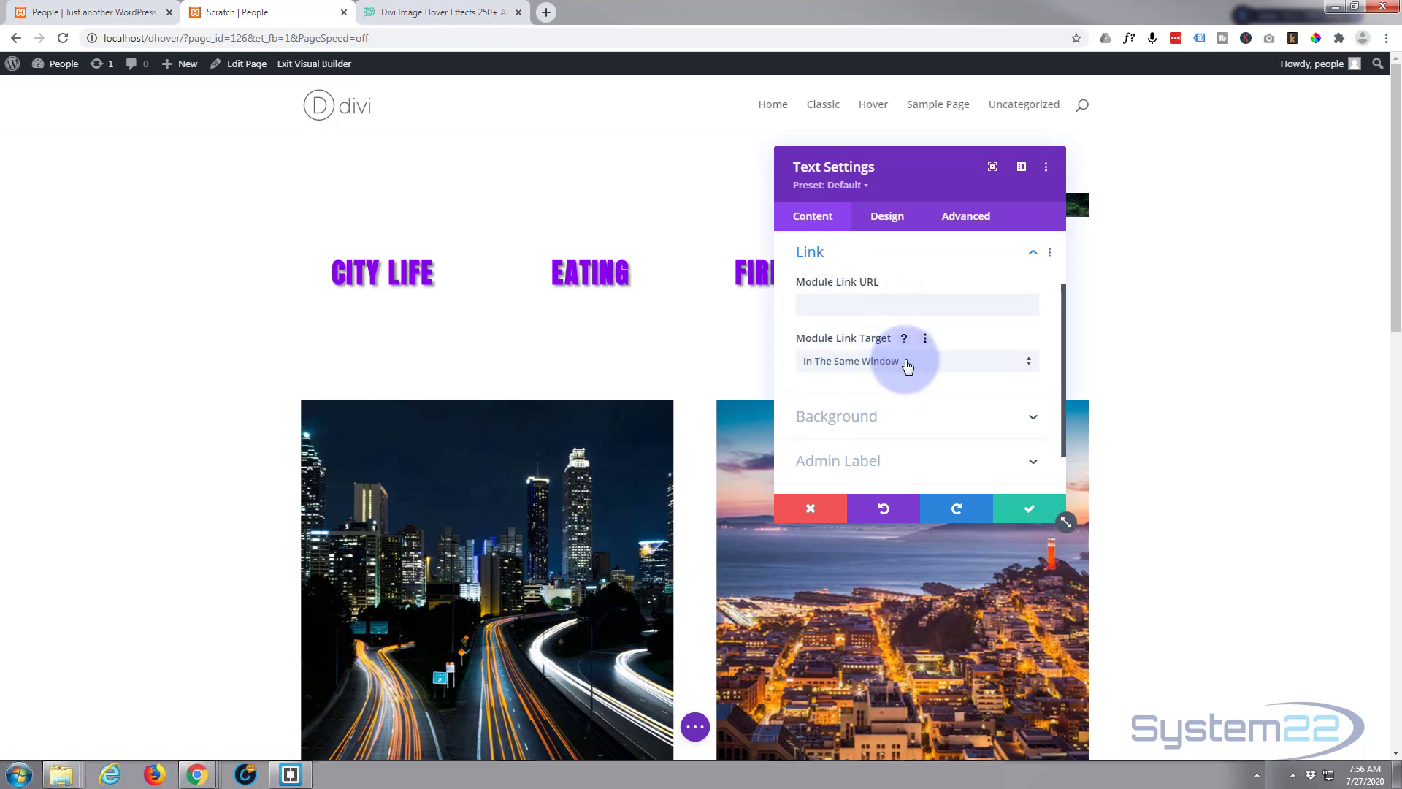
{"action": "left_click", "coordinate": [955, 365]}
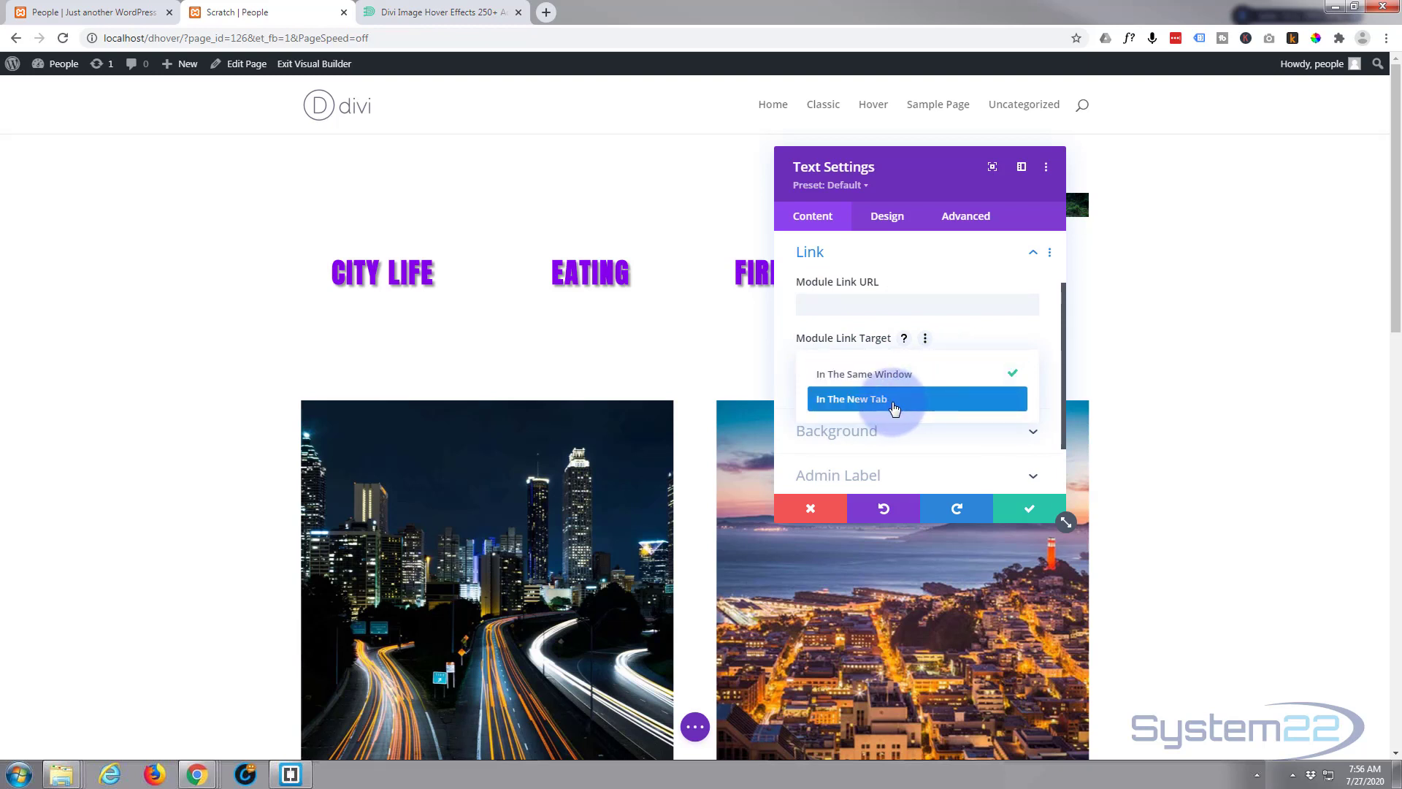
{"action": "left_click", "coordinate": [982, 333]}
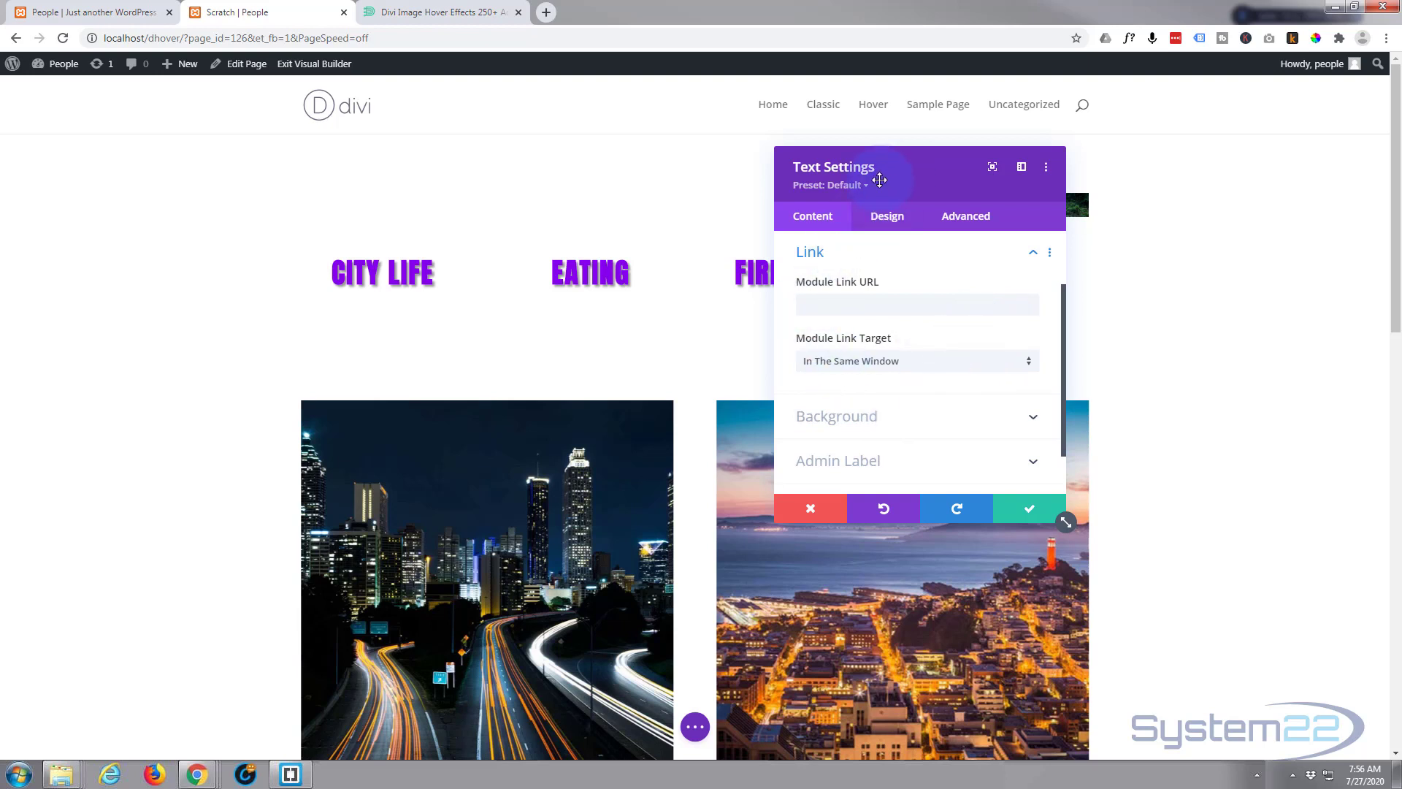
Step: Move the text settings window clear of the fourth column and save the text module
{"action": "left_click_drag", "start_coordinate": [879, 180], "coordinate": [511, 149]}
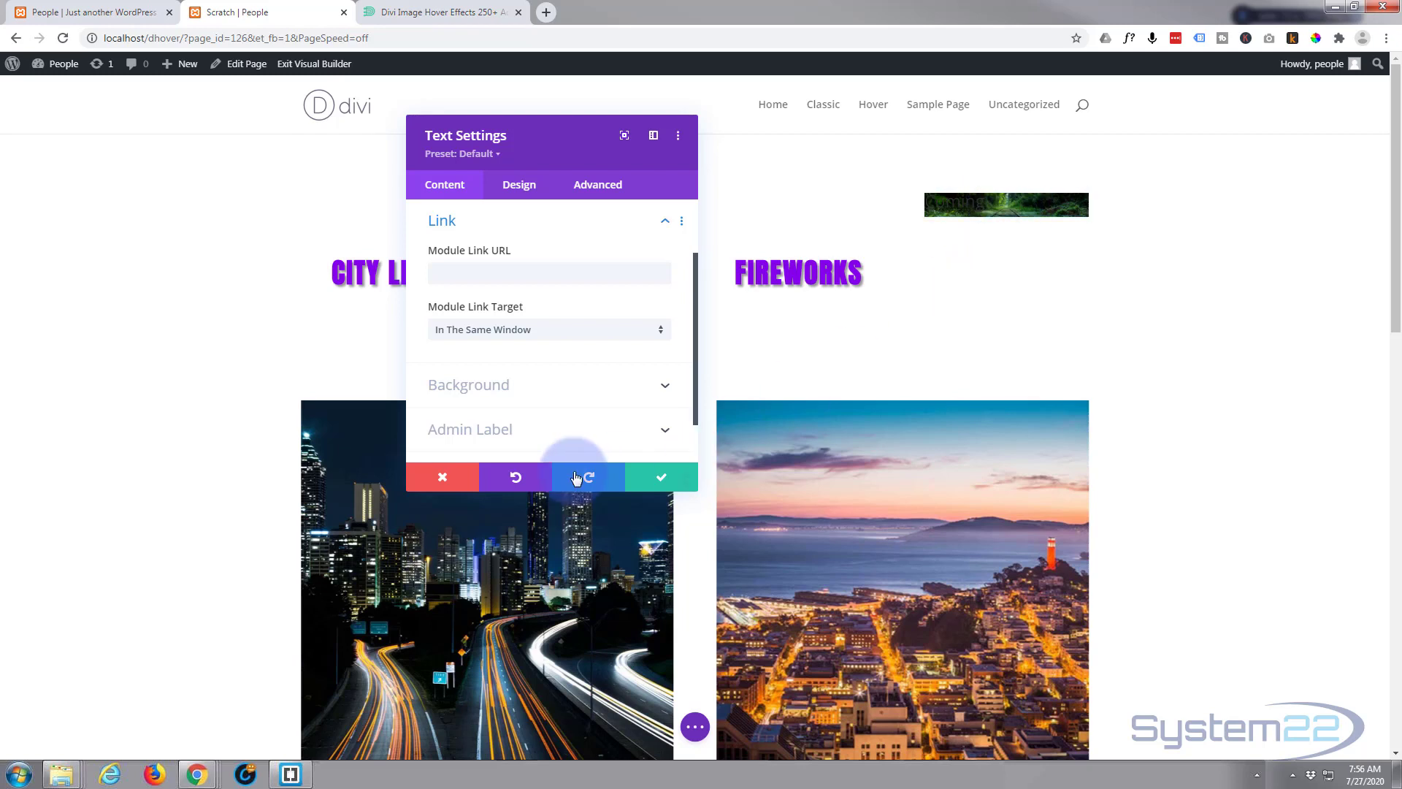
{"action": "left_click", "coordinate": [673, 479]}
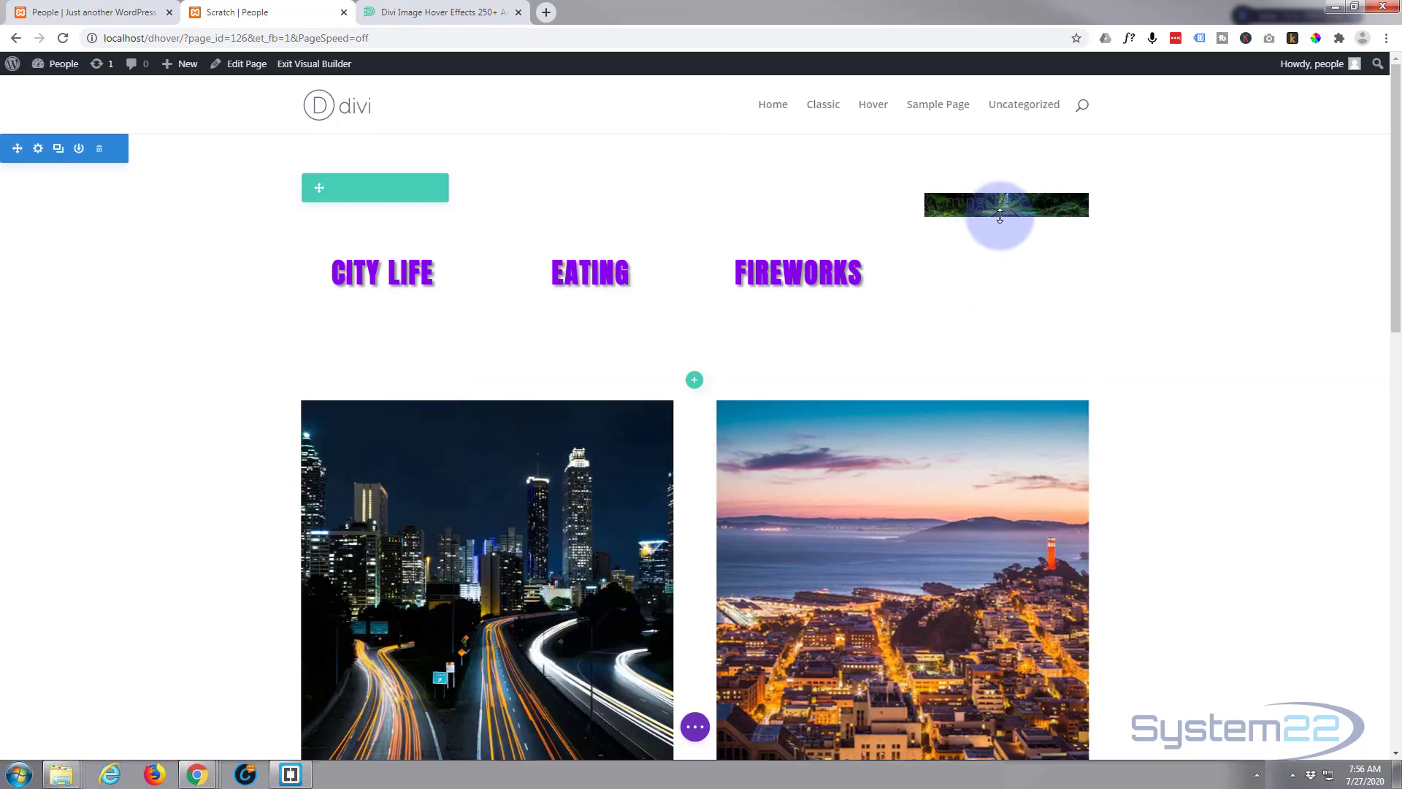
Step: Replace the background image of the first row's fourth column with americas-celebration-4th-of-july-flag.jpg
{"action": "mouse_move", "coordinate": [1000, 213]}
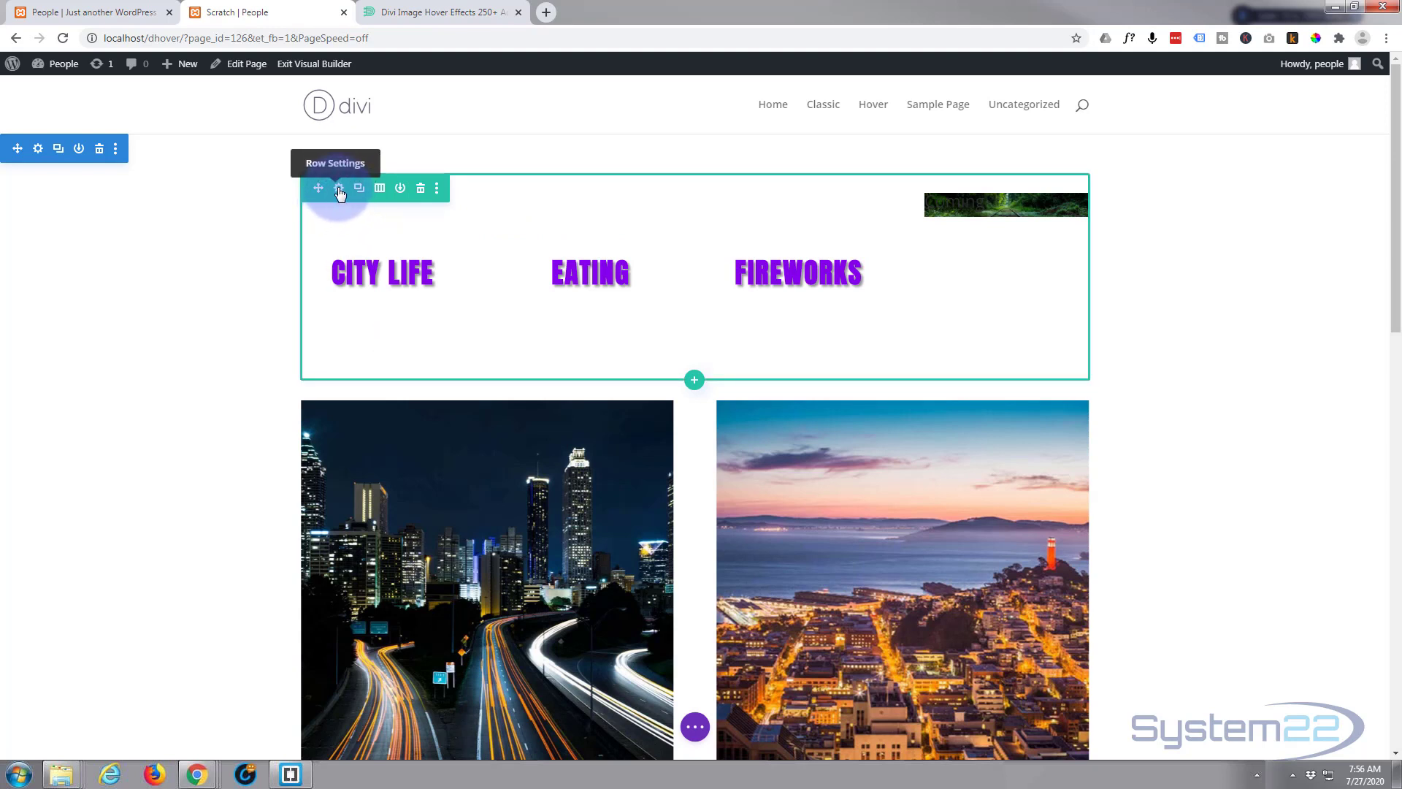
{"action": "left_click", "coordinate": [340, 190]}
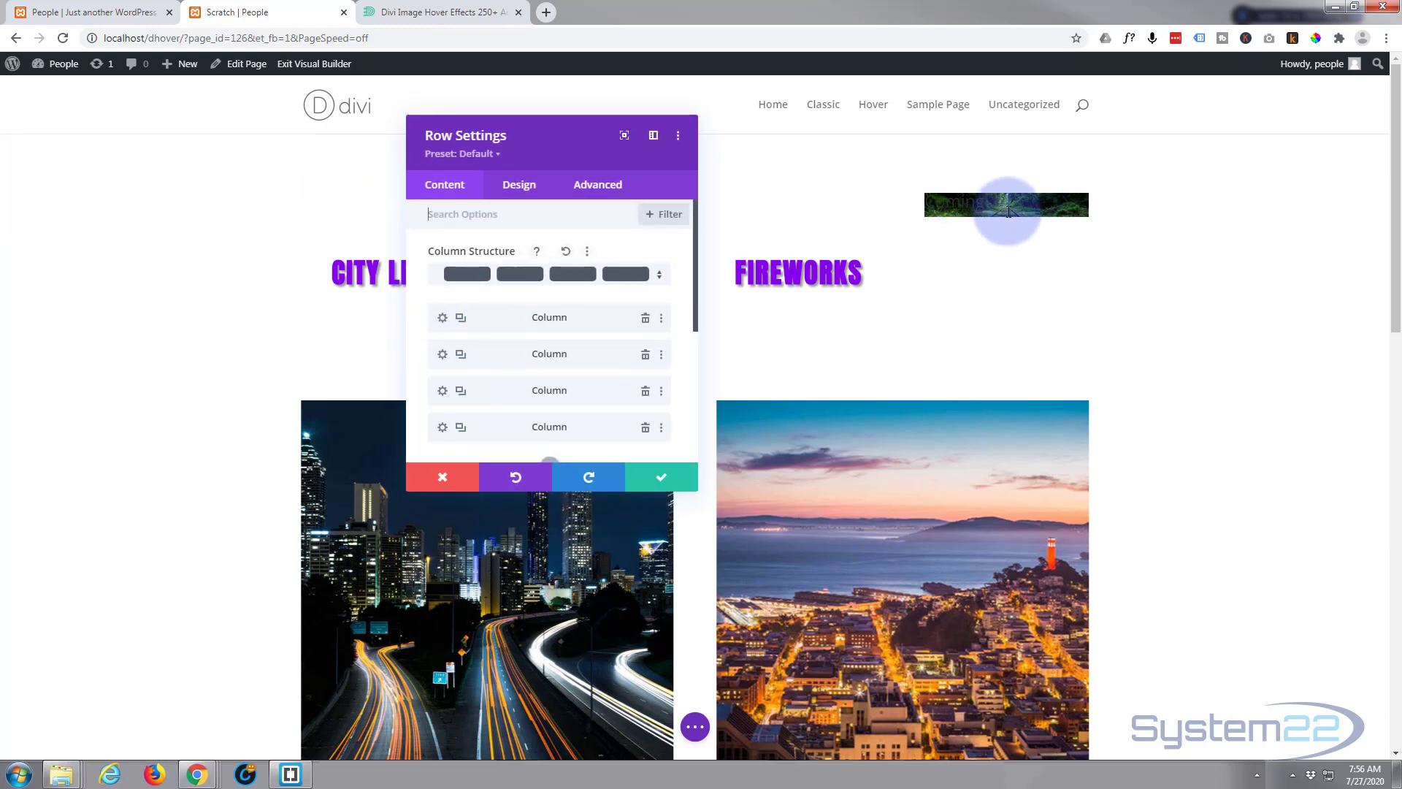
{"action": "left_click", "coordinate": [442, 428]}
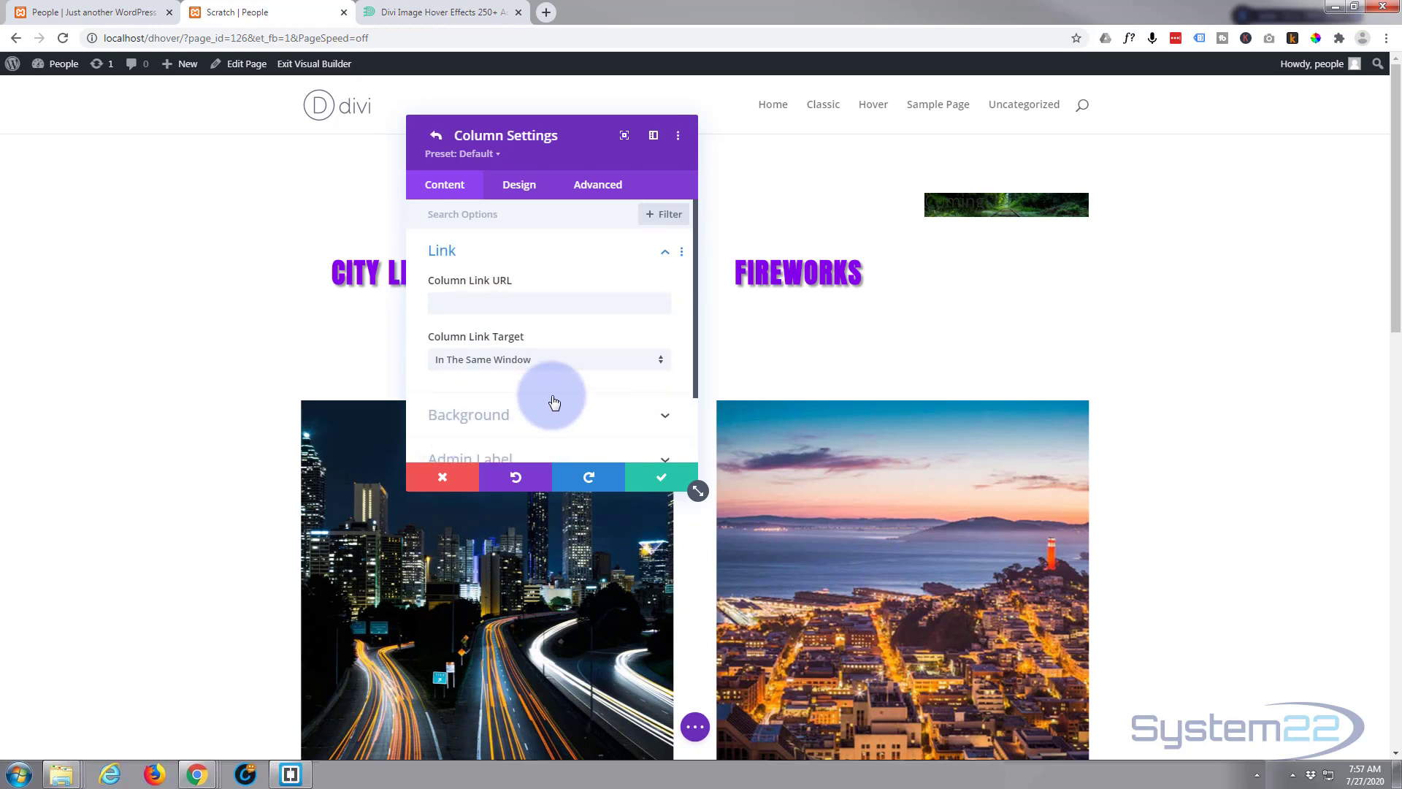
{"action": "scroll", "coordinate": [555, 394], "scroll_direction": "down", "scroll_amount": 1}
{"action": "left_click", "coordinate": [574, 338]}
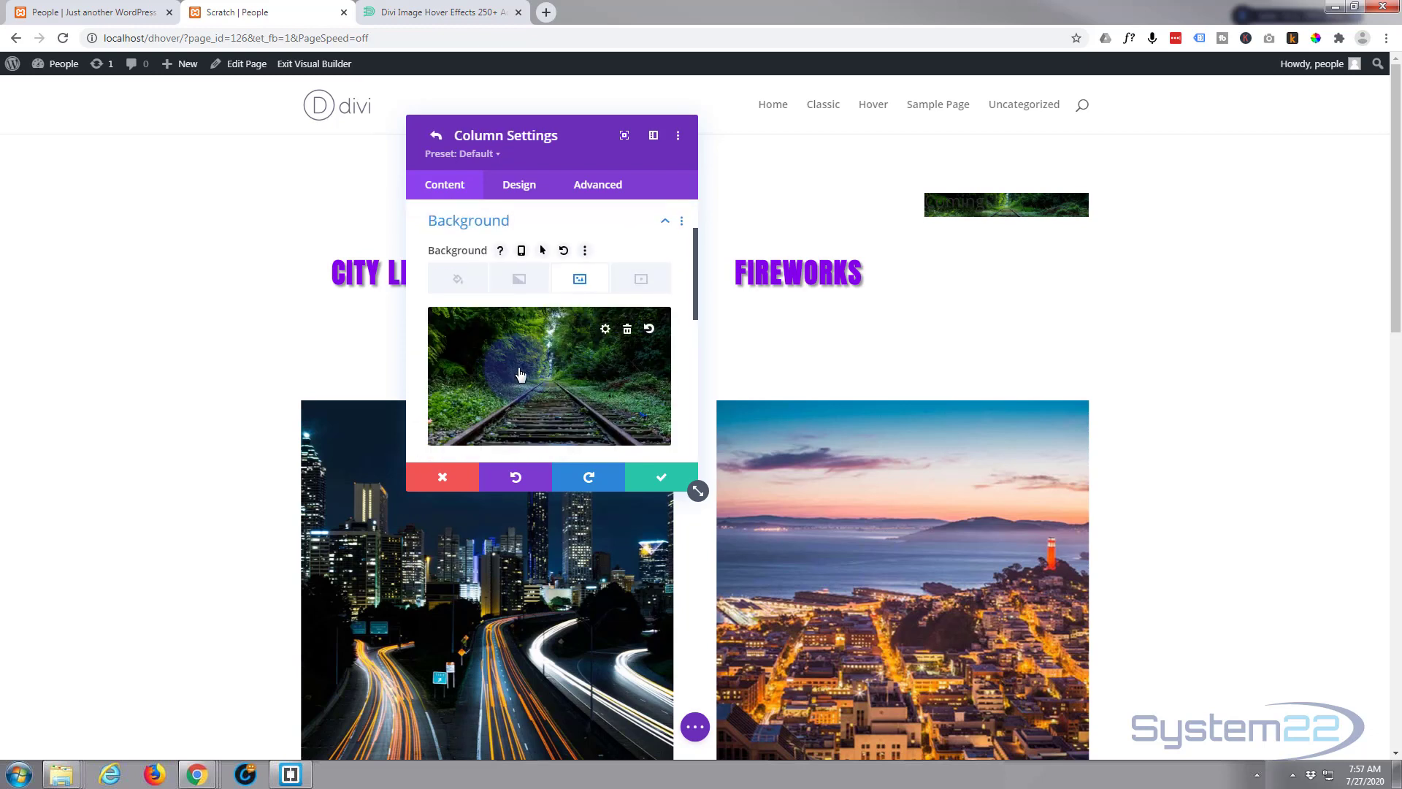
{"action": "left_click", "coordinate": [627, 329]}
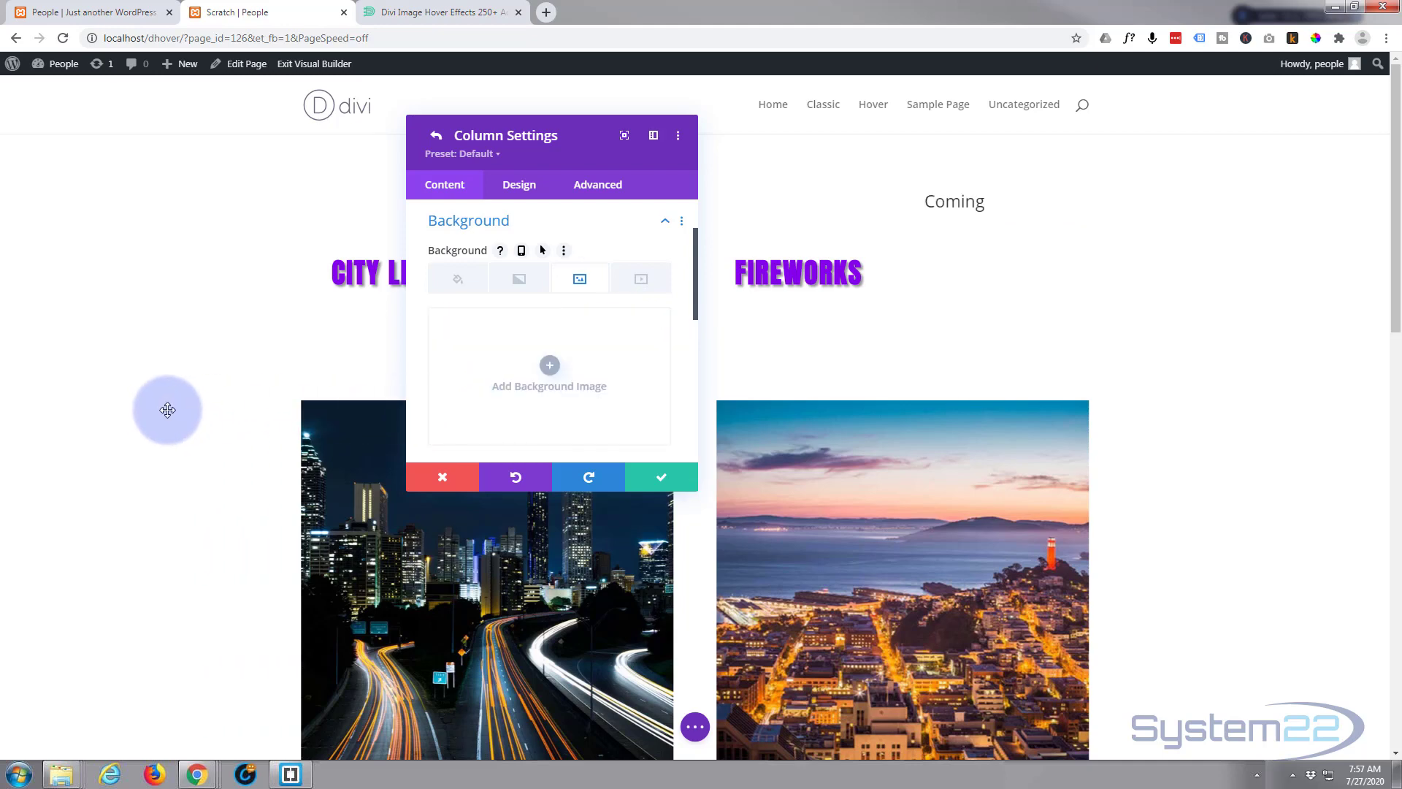
{"action": "left_click", "coordinate": [553, 372]}
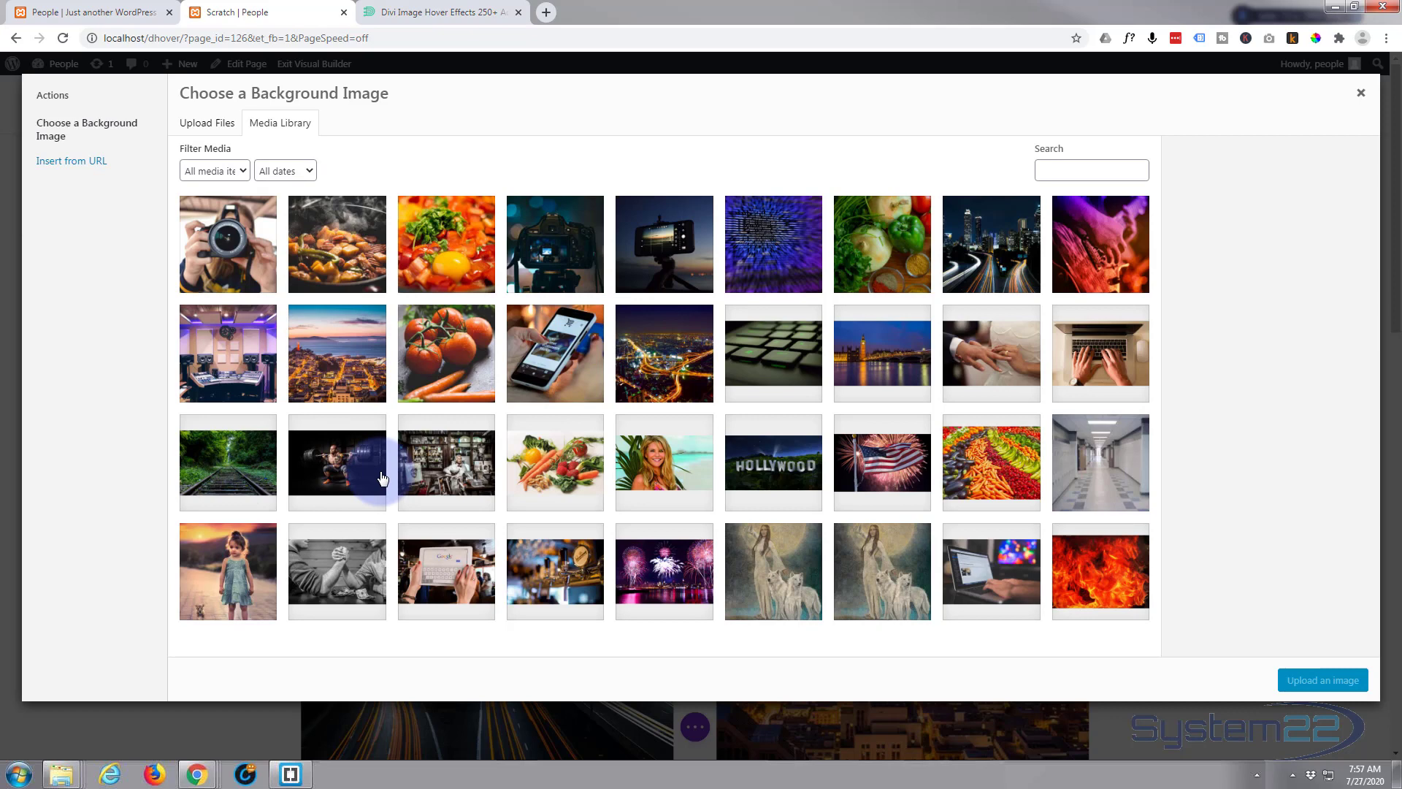
{"action": "left_click", "coordinate": [907, 476]}
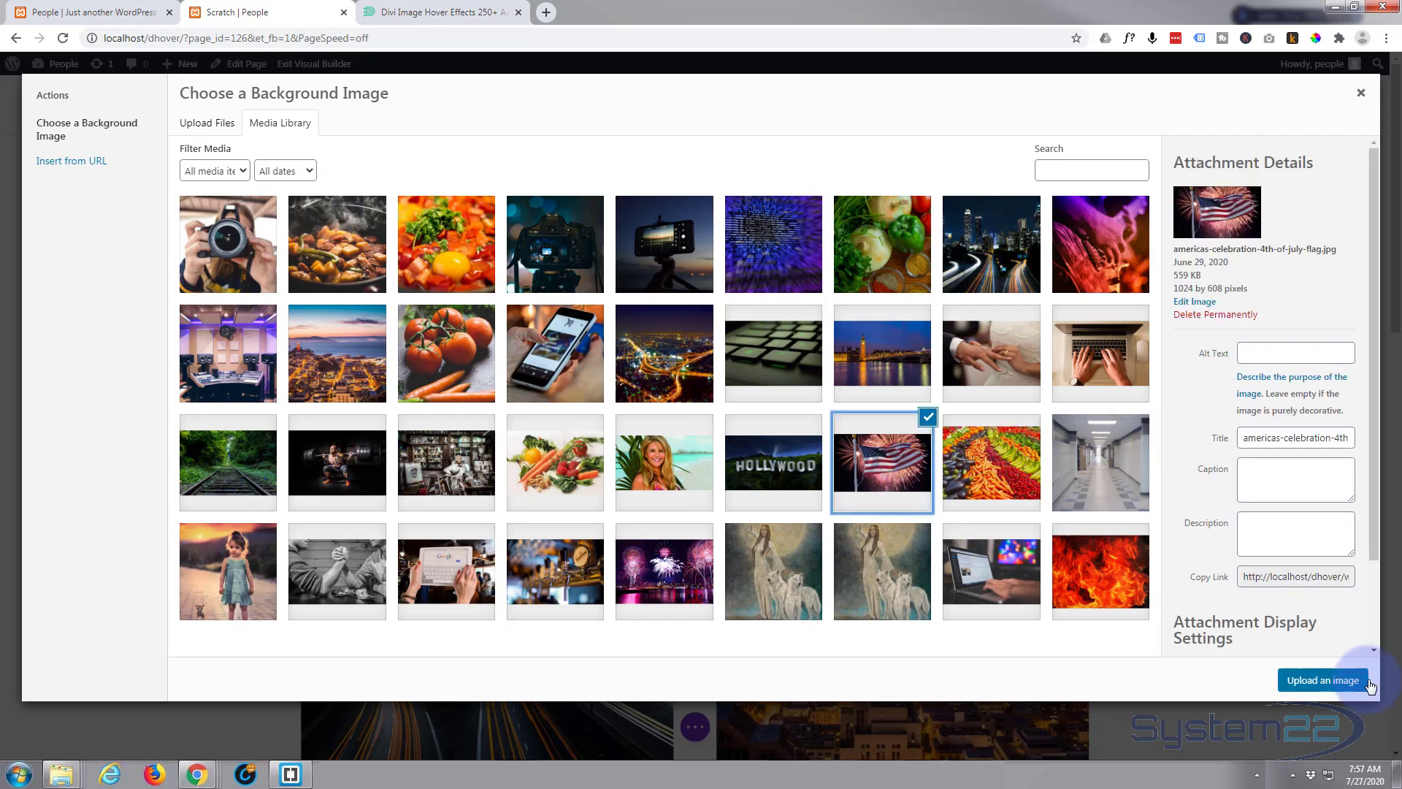
{"action": "left_click", "coordinate": [1327, 680]}
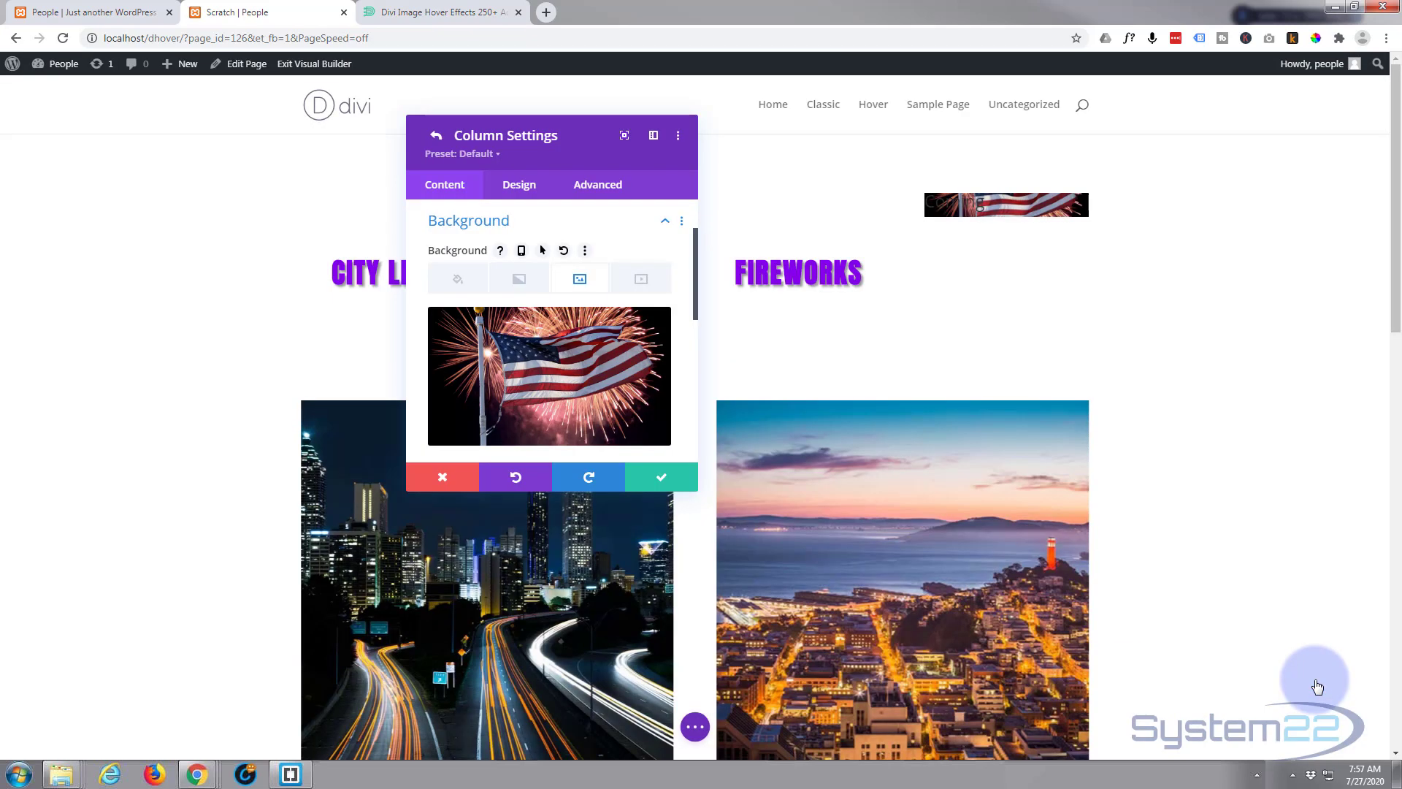
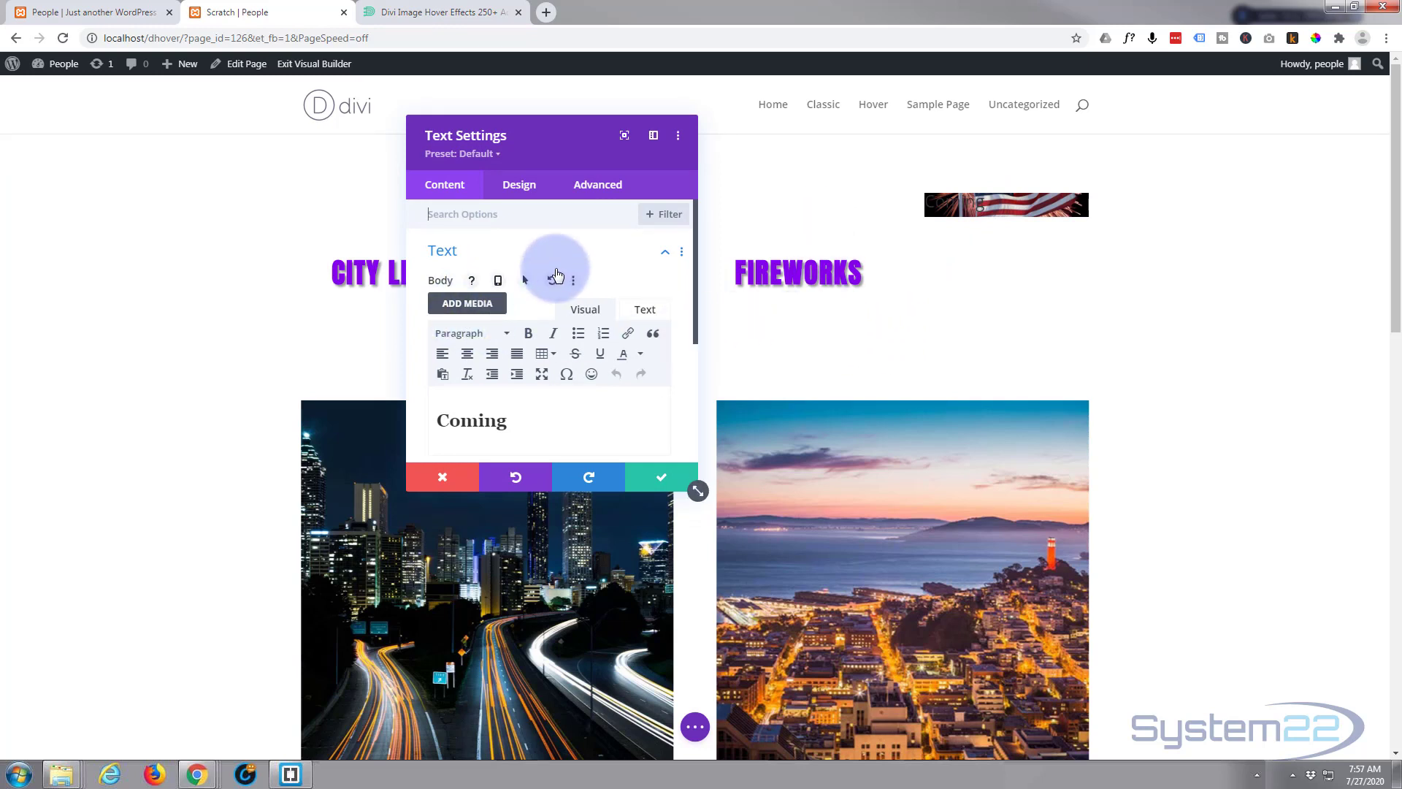
Step: Set the minimum height of the fourth column's text module to 231px
{"action": "left_click", "coordinate": [520, 187]}
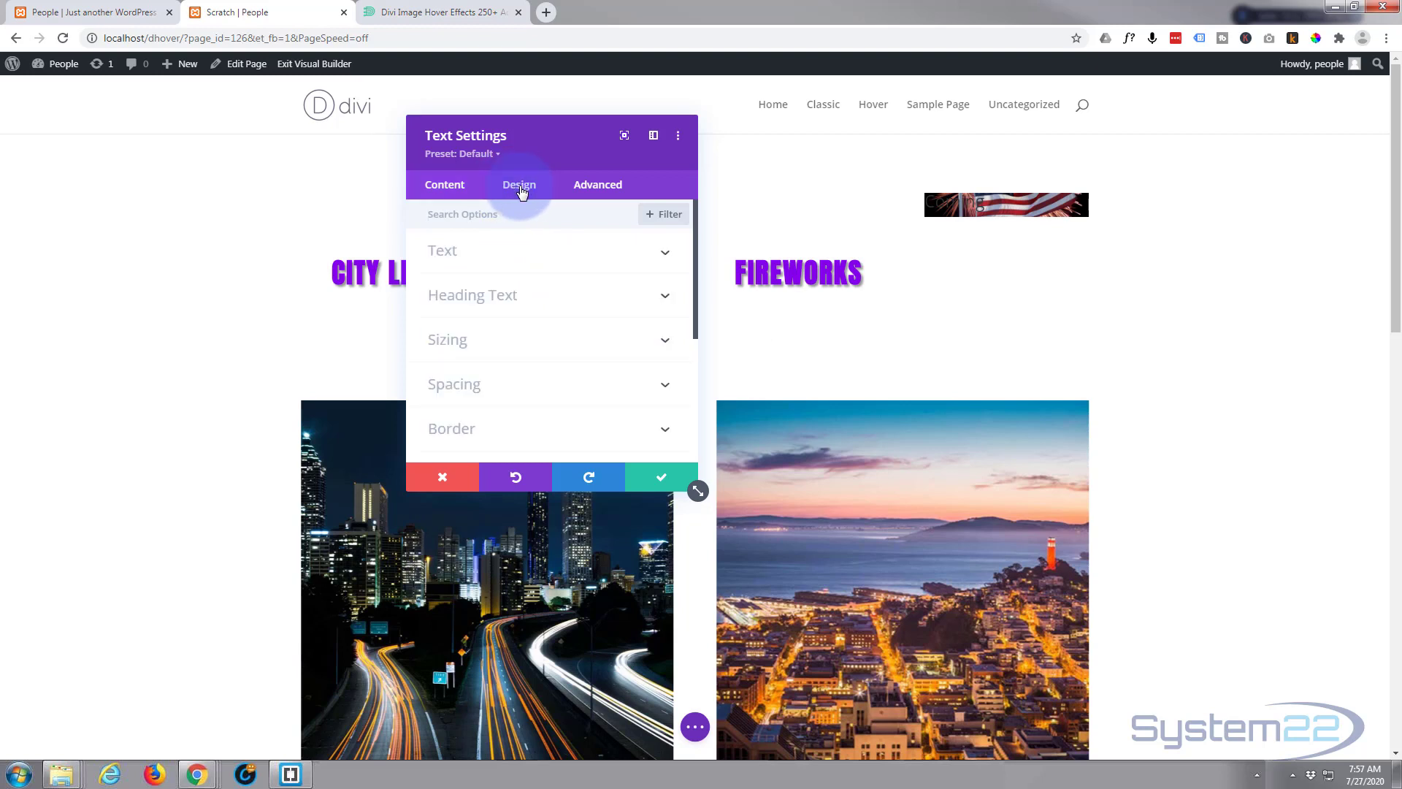
{"action": "left_click", "coordinate": [558, 335]}
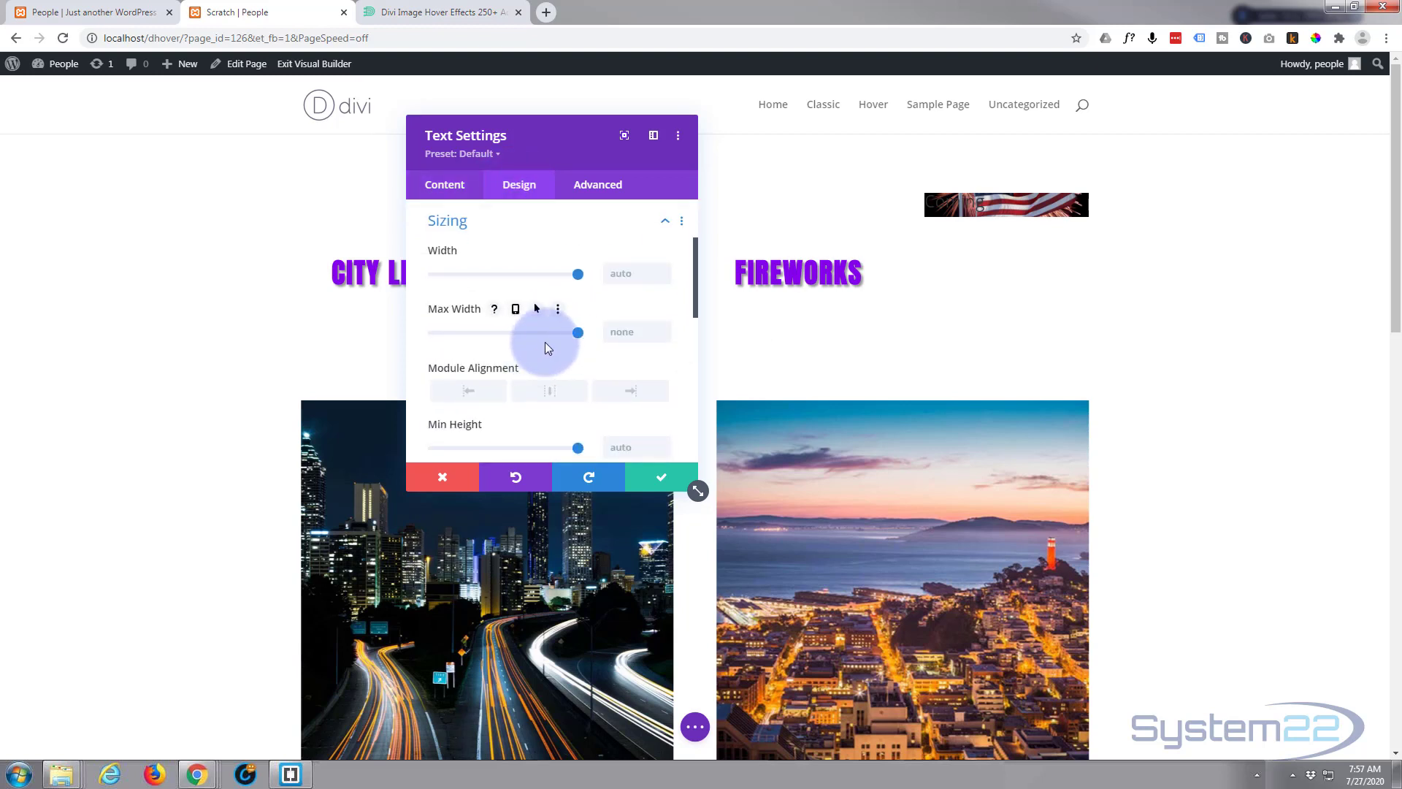
{"action": "scroll", "coordinate": [547, 343], "scroll_direction": "down", "scroll_amount": 2}
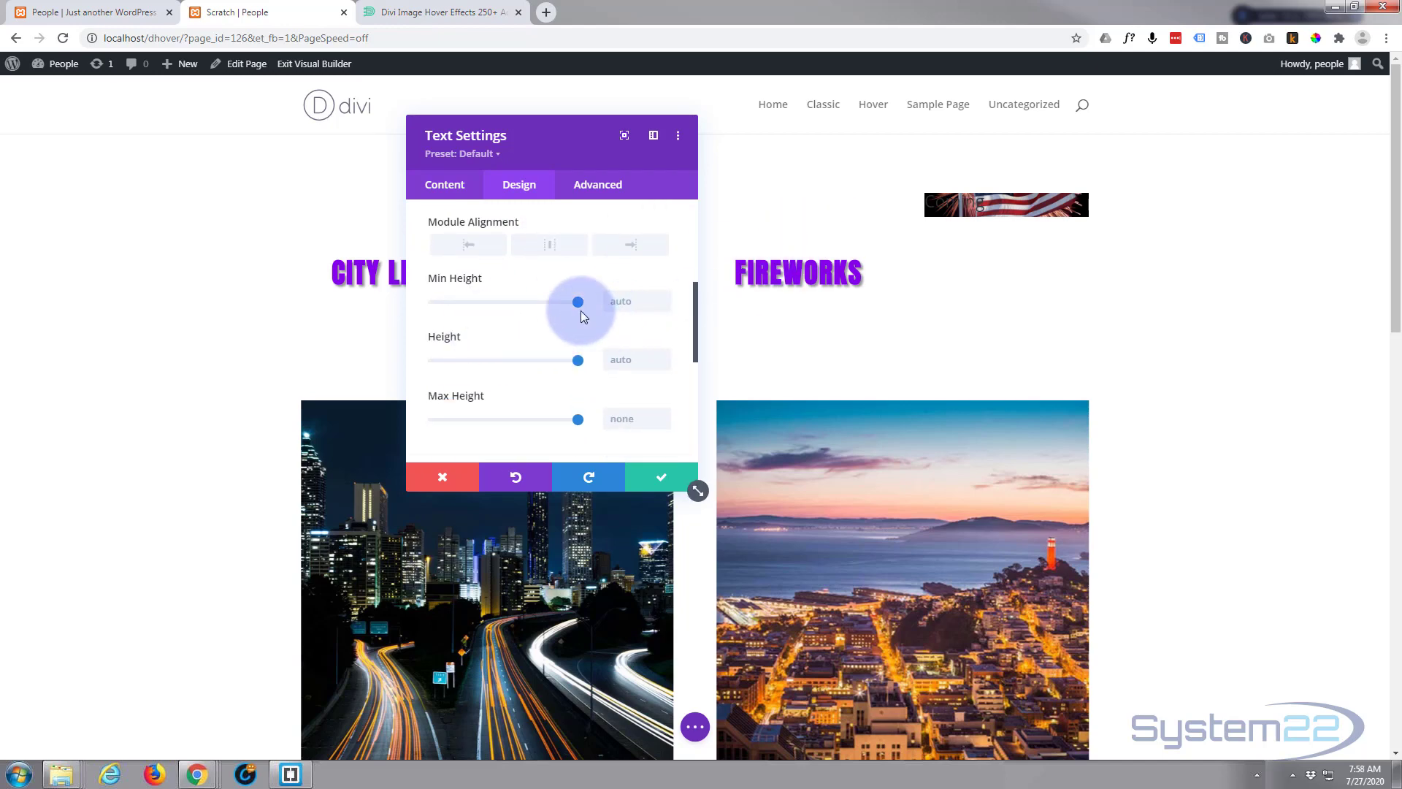
{"action": "left_click_drag", "start_coordinate": [577, 301], "coordinate": [454, 305]}
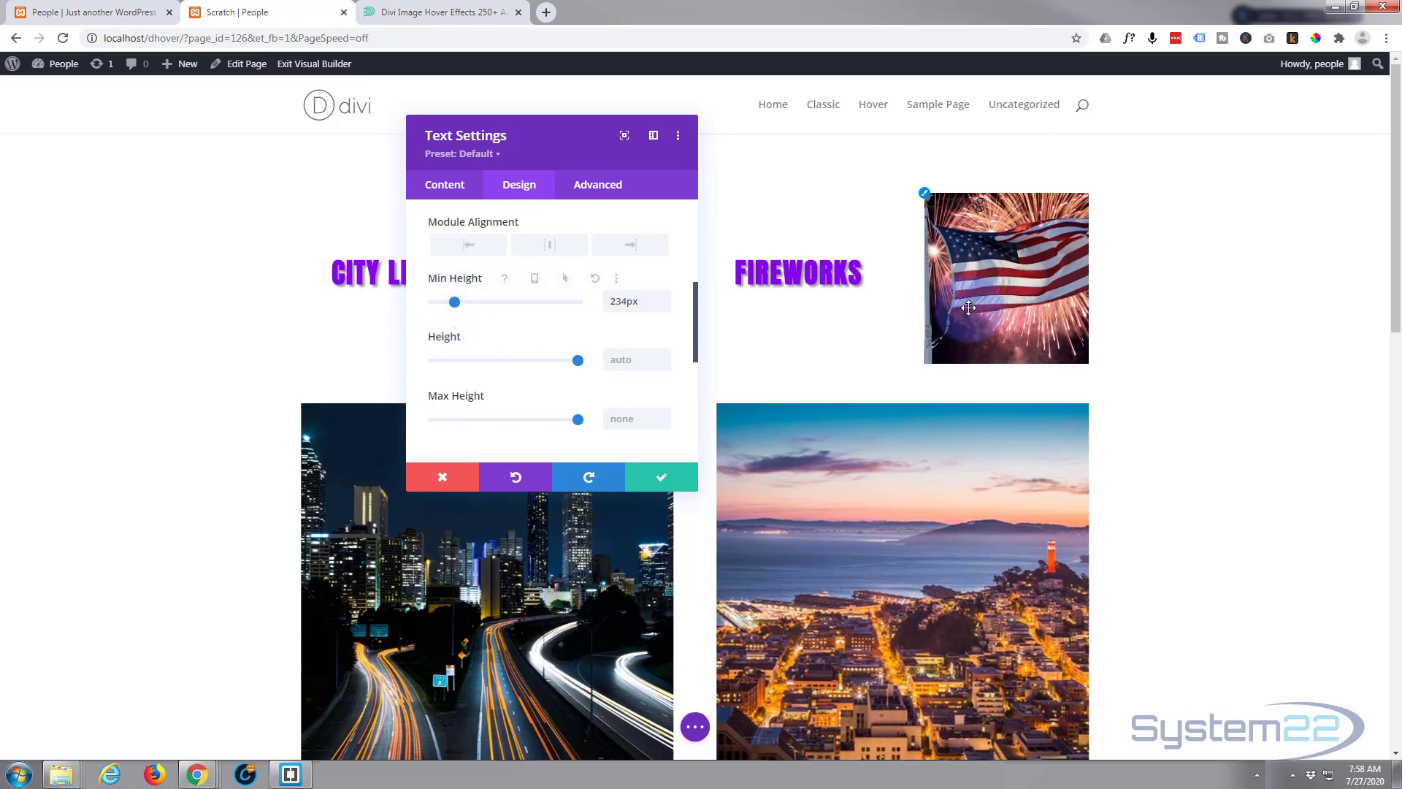
{"action": "left_click", "coordinate": [663, 305]}
{"action": "left_click", "coordinate": [664, 304]}
{"action": "left_click", "coordinate": [664, 304]}
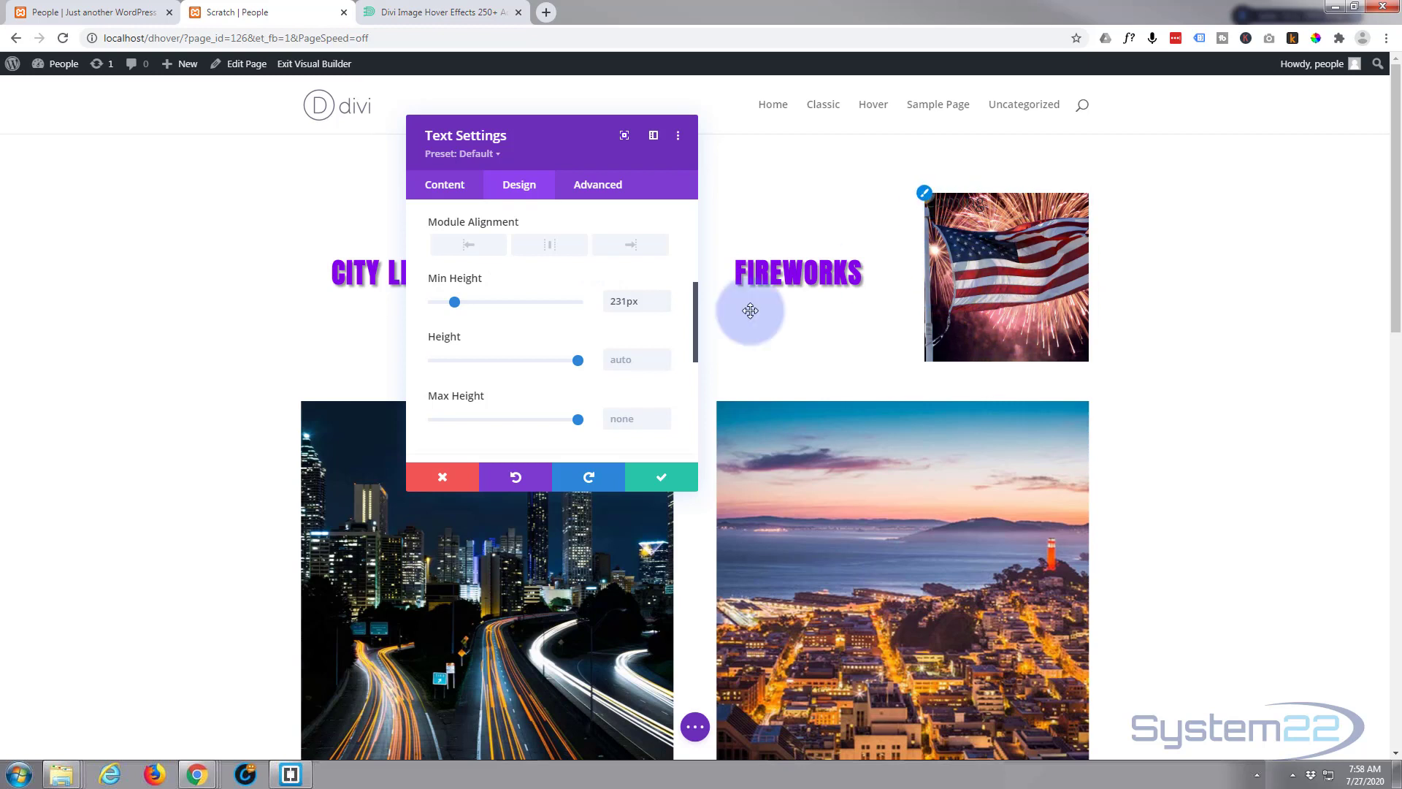
Step: Replace the heading "Coming" in the text module's body with "The Flag", keeping it as Heading 2
{"action": "left_click", "coordinate": [455, 189]}
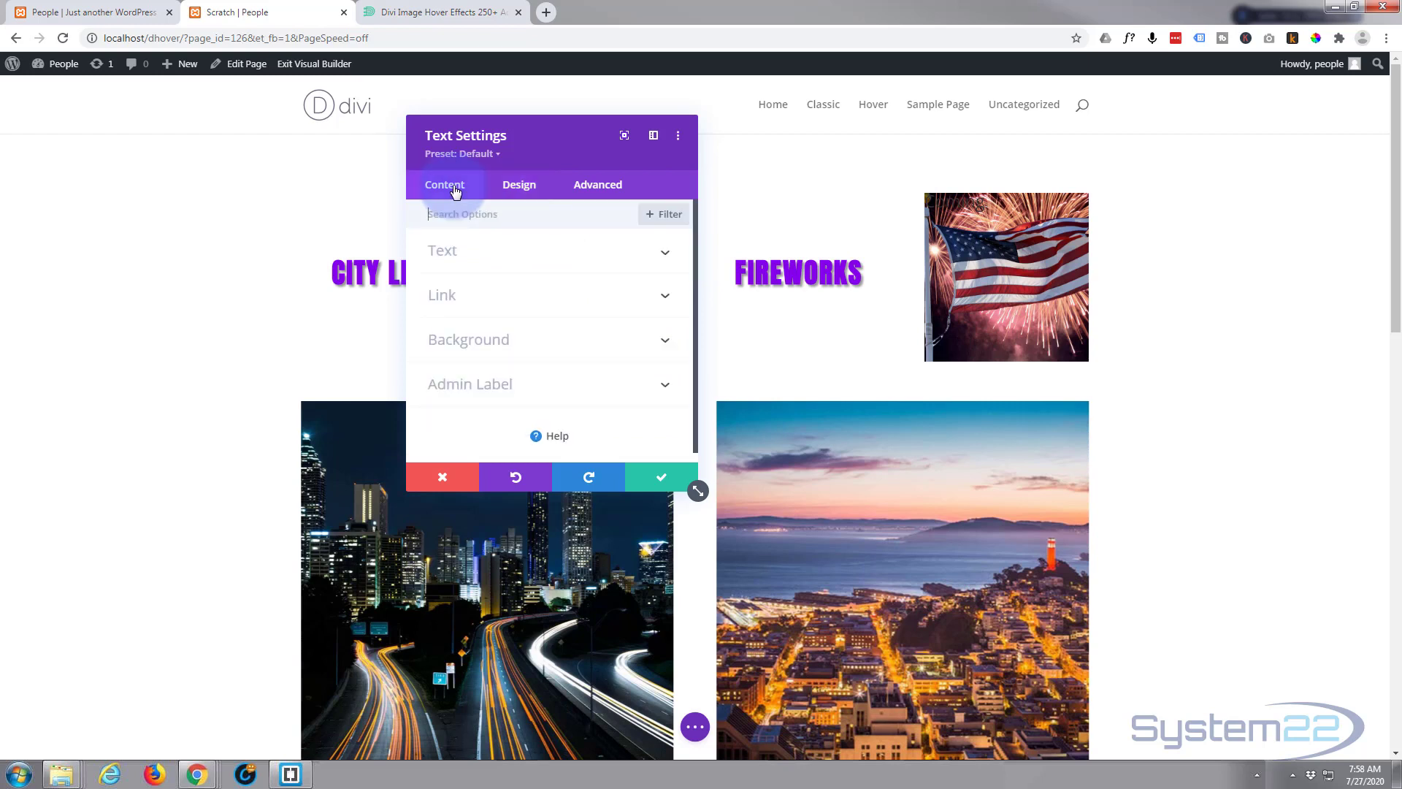
{"action": "left_click", "coordinate": [508, 263]}
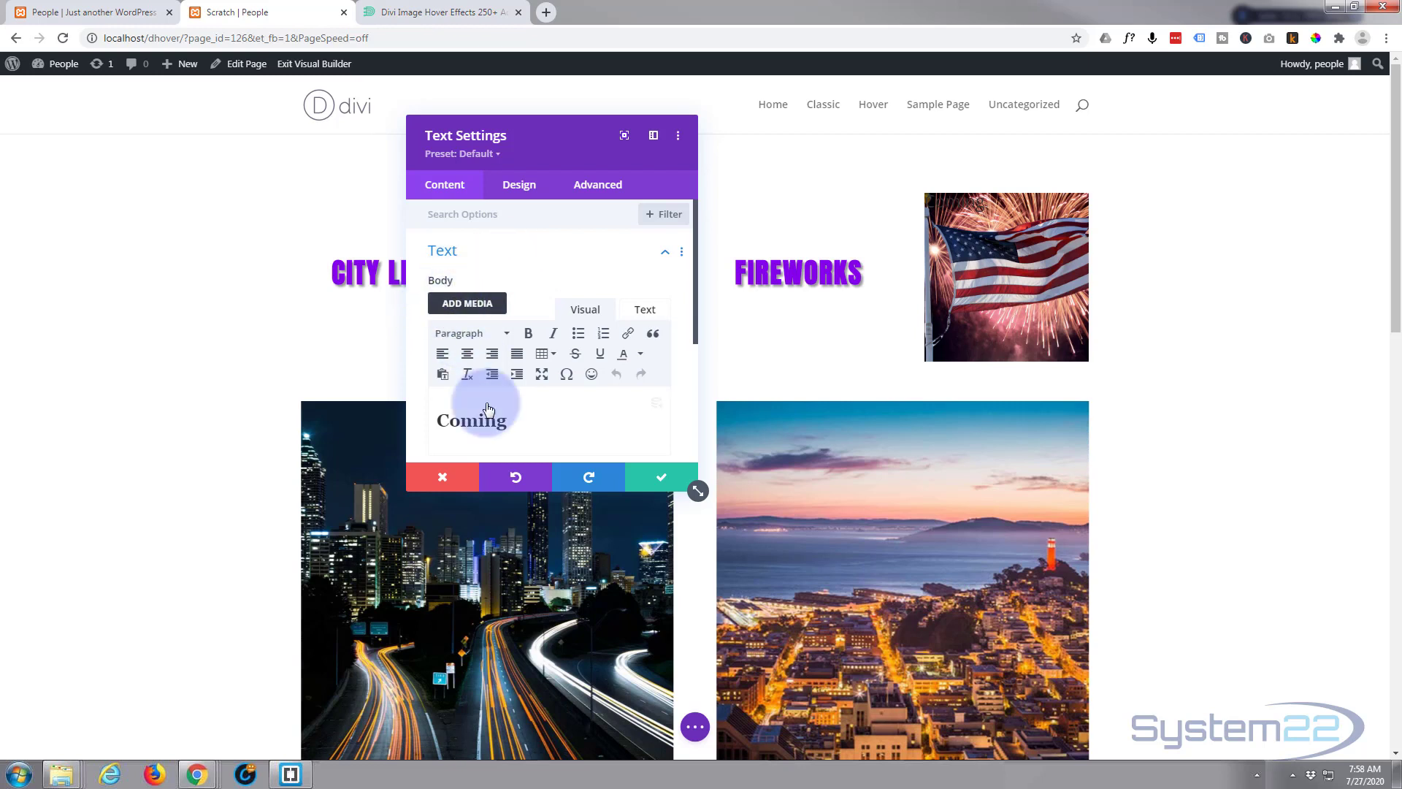
{"action": "left_click", "coordinate": [501, 422]}
{"action": "left_click_drag", "start_coordinate": [476, 422], "coordinate": [412, 423]}
{"action": "type", "text": "The Flag"}
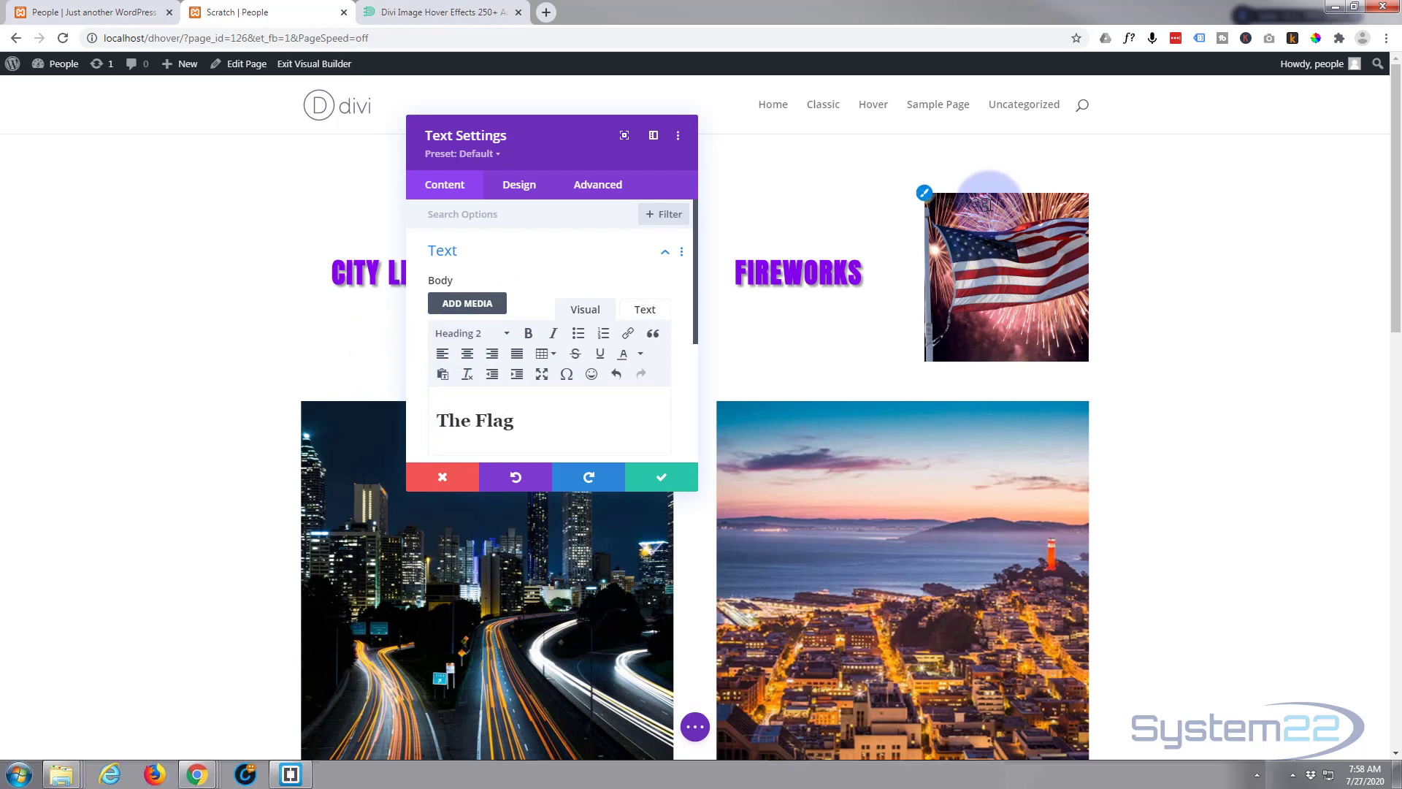
{"action": "left_click", "coordinate": [566, 339]}
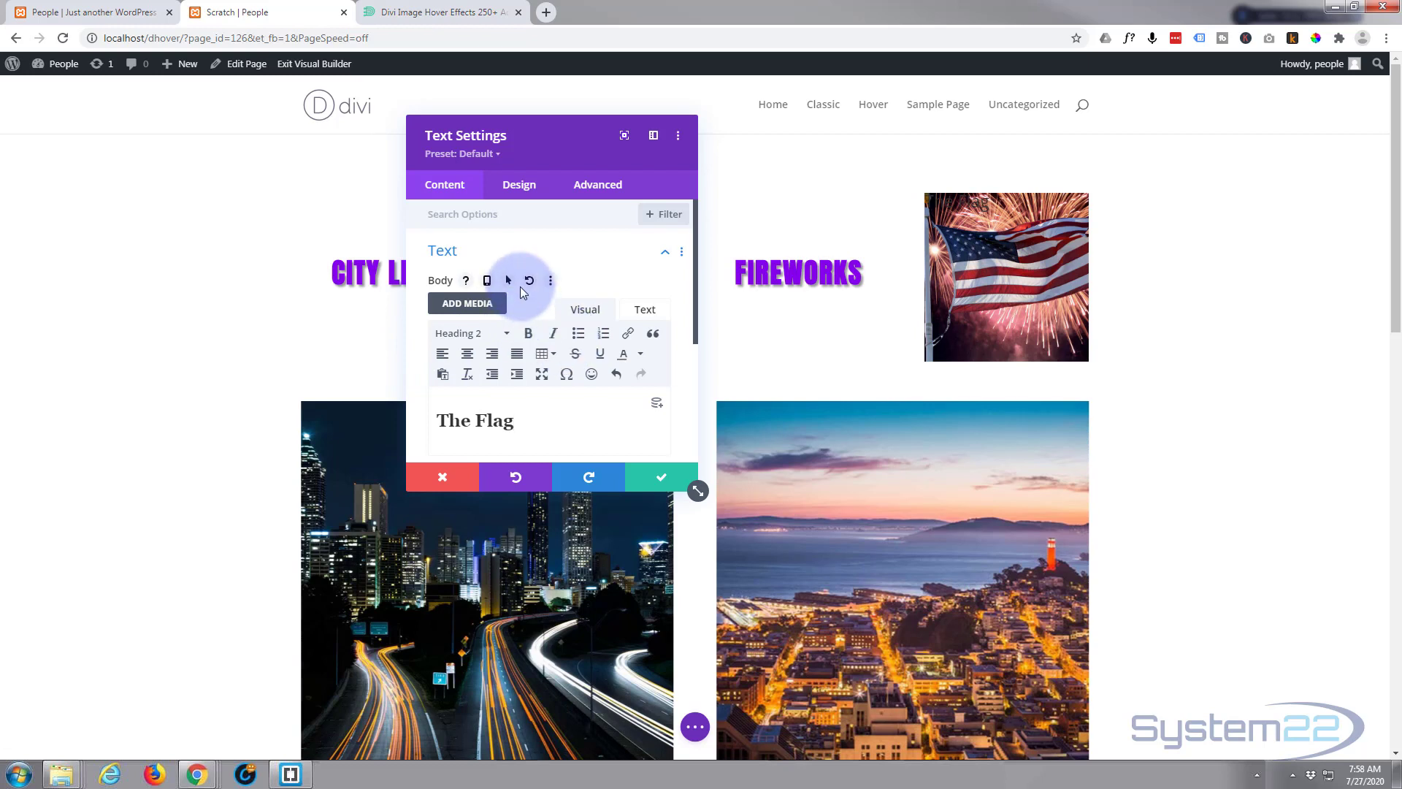
Step: Set the text module's Heading 2 font to Anton and its font weight to Bold
{"action": "left_click", "coordinate": [525, 188]}
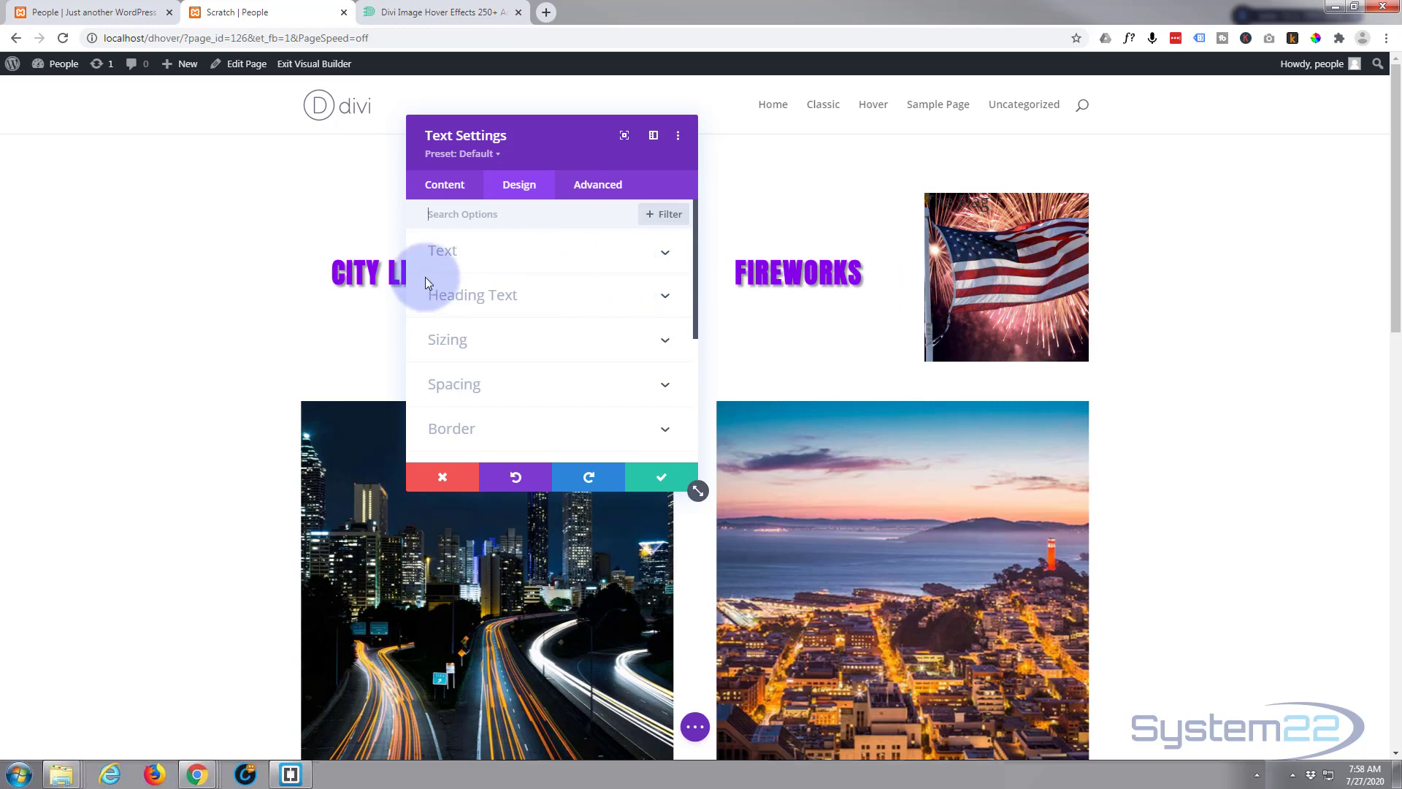
{"action": "left_click", "coordinate": [526, 295]}
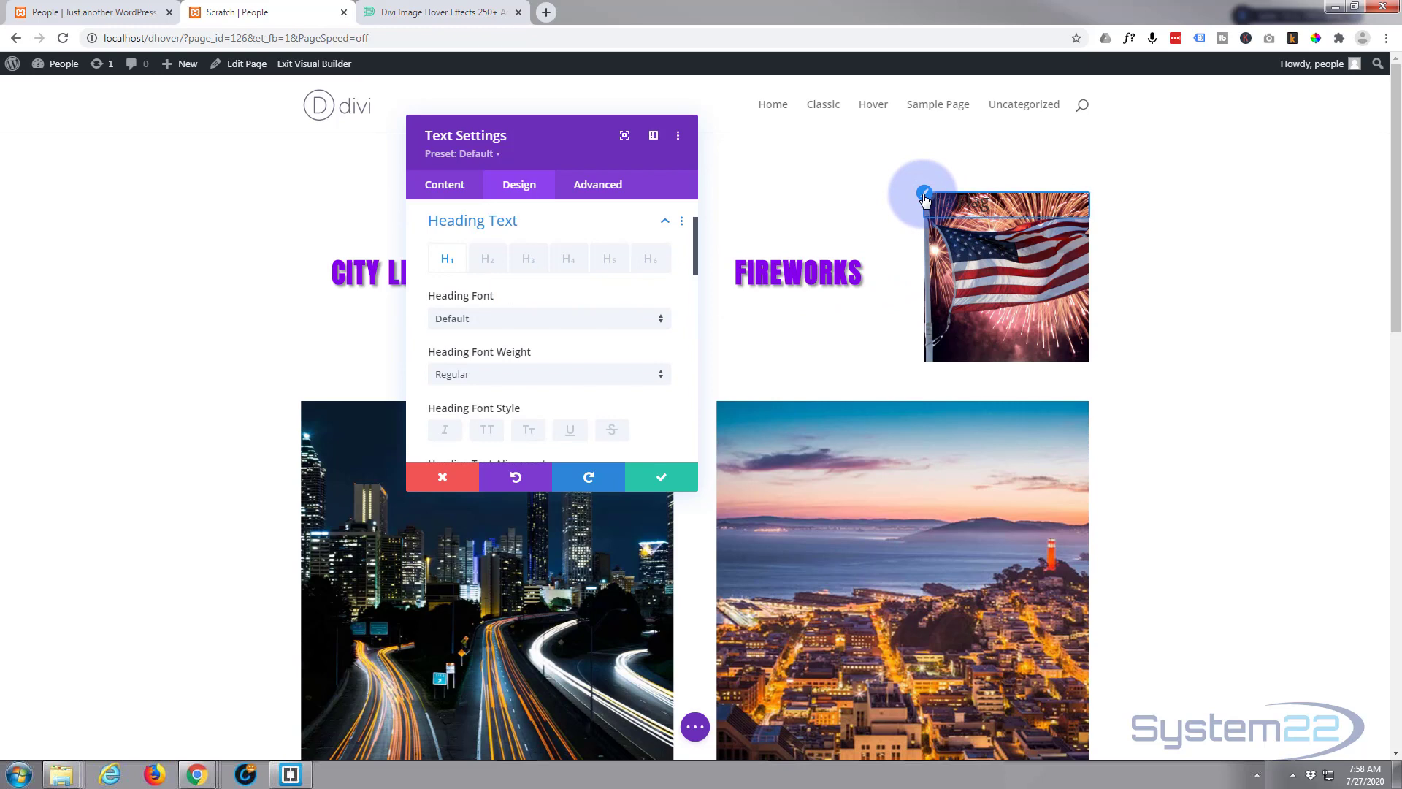
{"action": "left_click", "coordinate": [487, 261]}
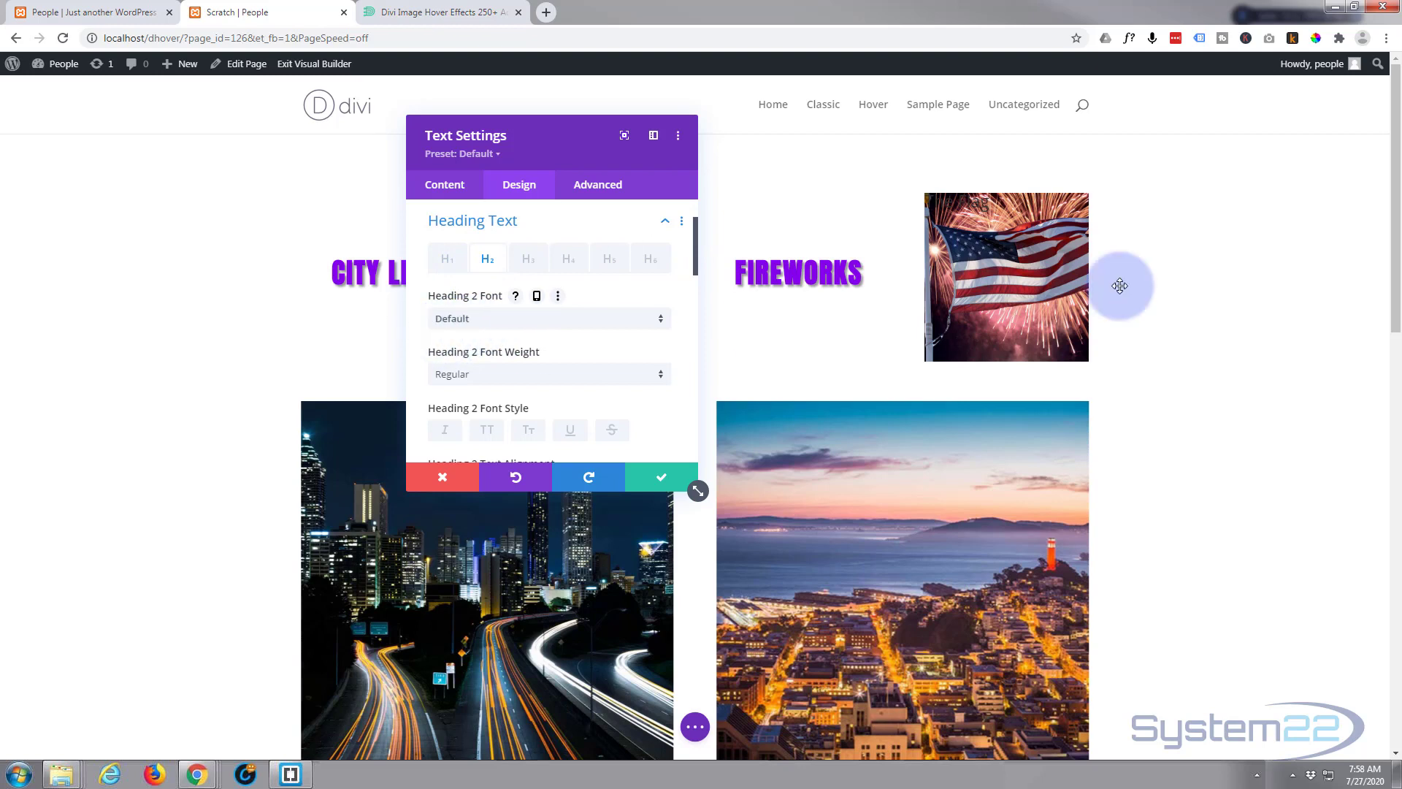
{"action": "left_click", "coordinate": [546, 319]}
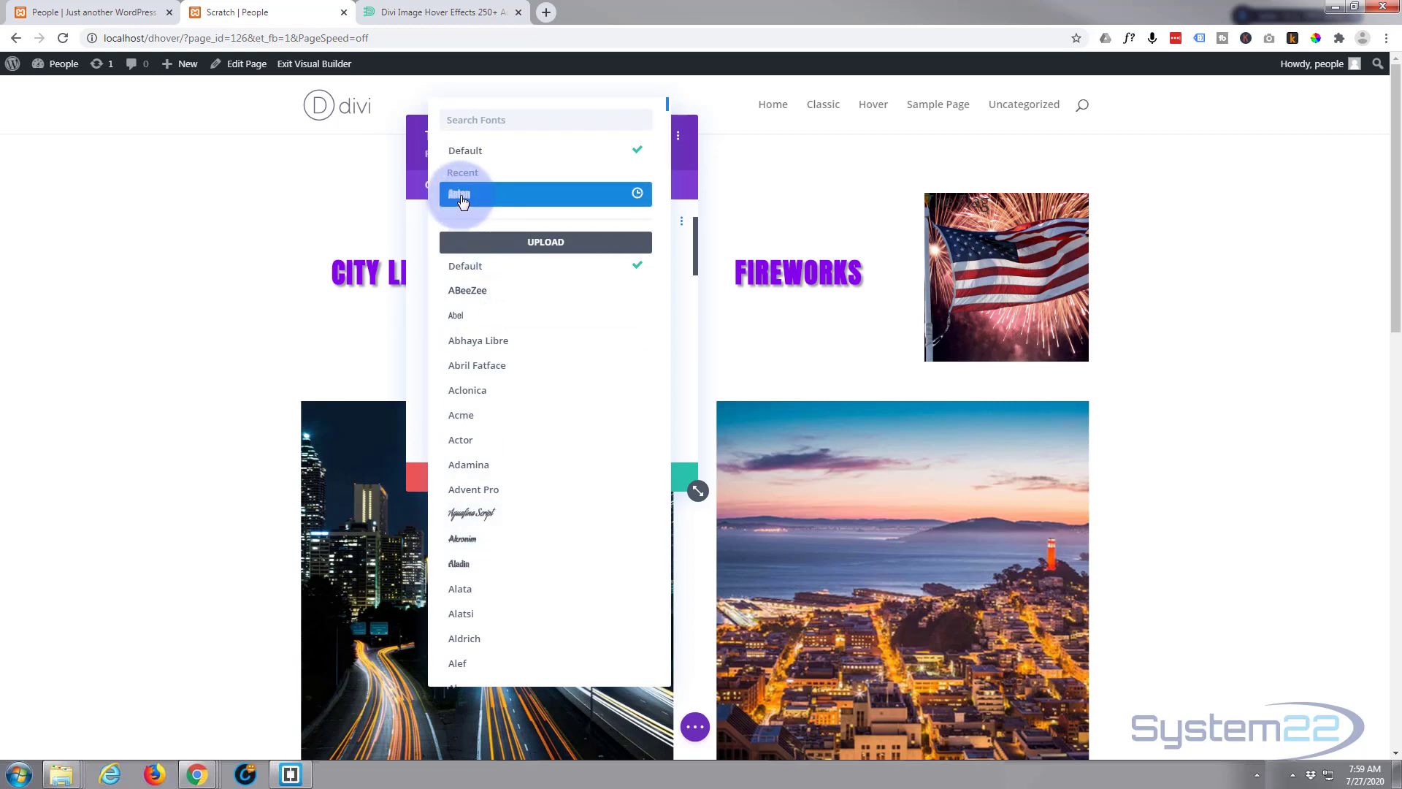
{"action": "left_click", "coordinate": [462, 196]}
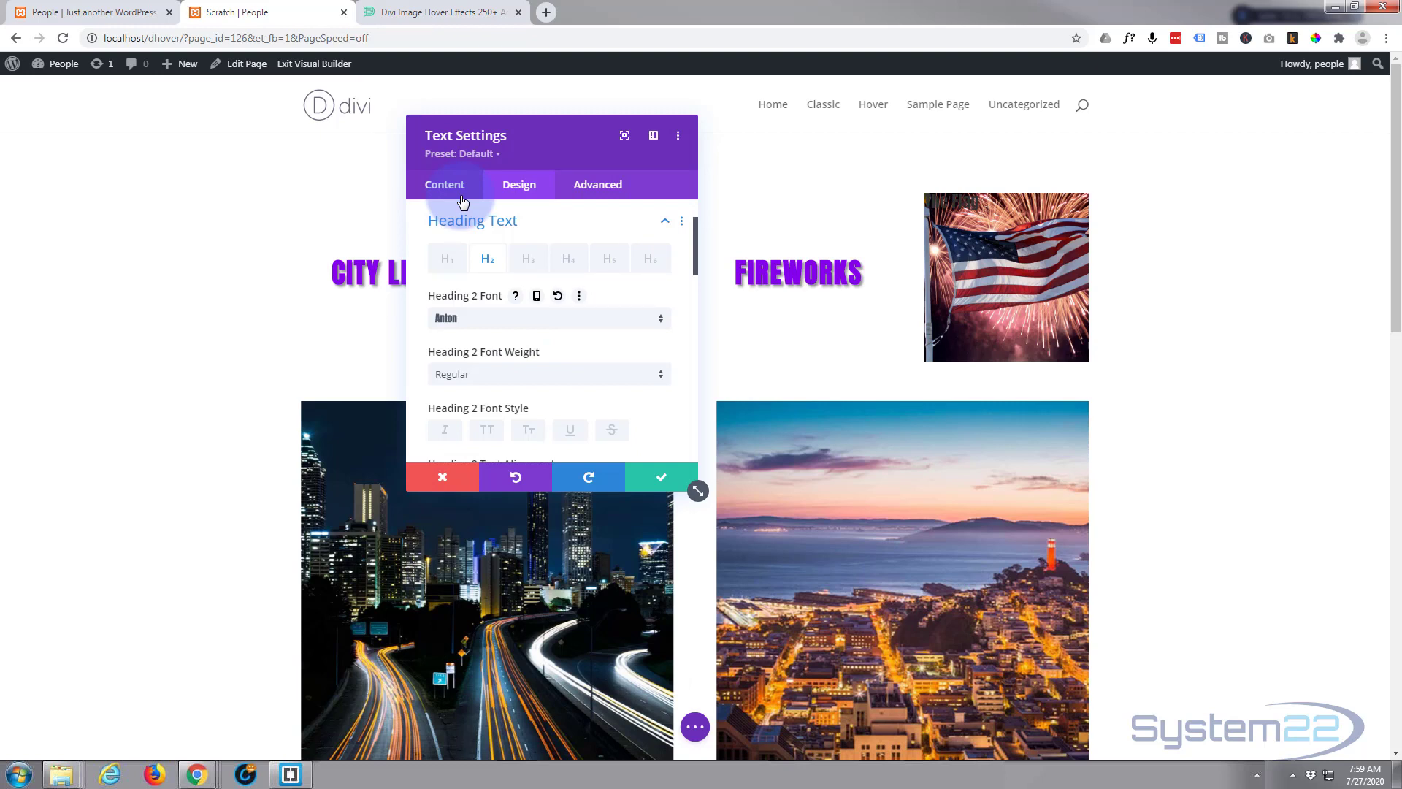
{"action": "scroll", "coordinate": [566, 295], "scroll_direction": "down", "scroll_amount": 1}
{"action": "left_click", "coordinate": [563, 300]}
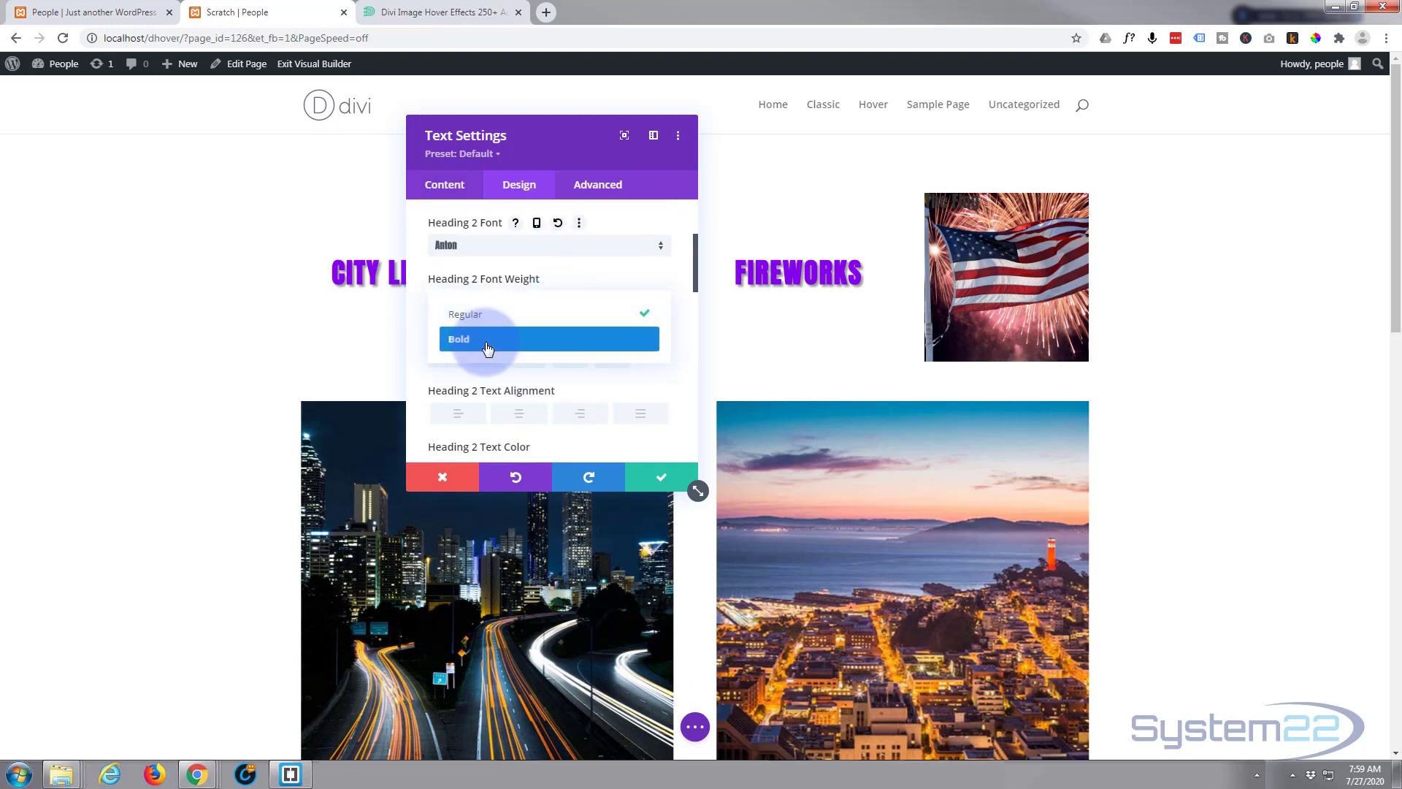
{"action": "left_click", "coordinate": [491, 337]}
Step: Make the Heading 2 text purple and uppercase, with a text size of 34px
{"action": "scroll", "coordinate": [499, 335], "scroll_direction": "down", "scroll_amount": 2}
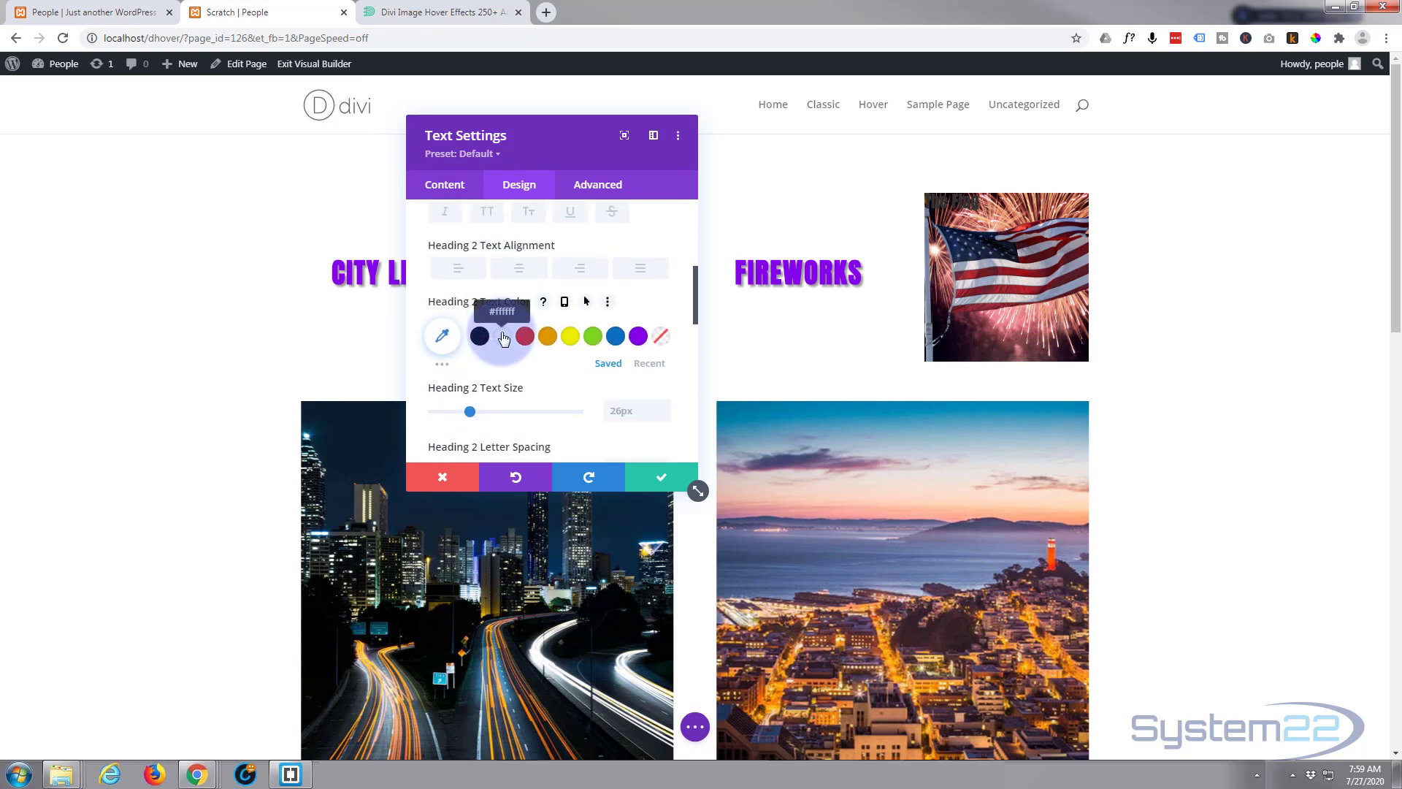
{"action": "left_click", "coordinate": [638, 337]}
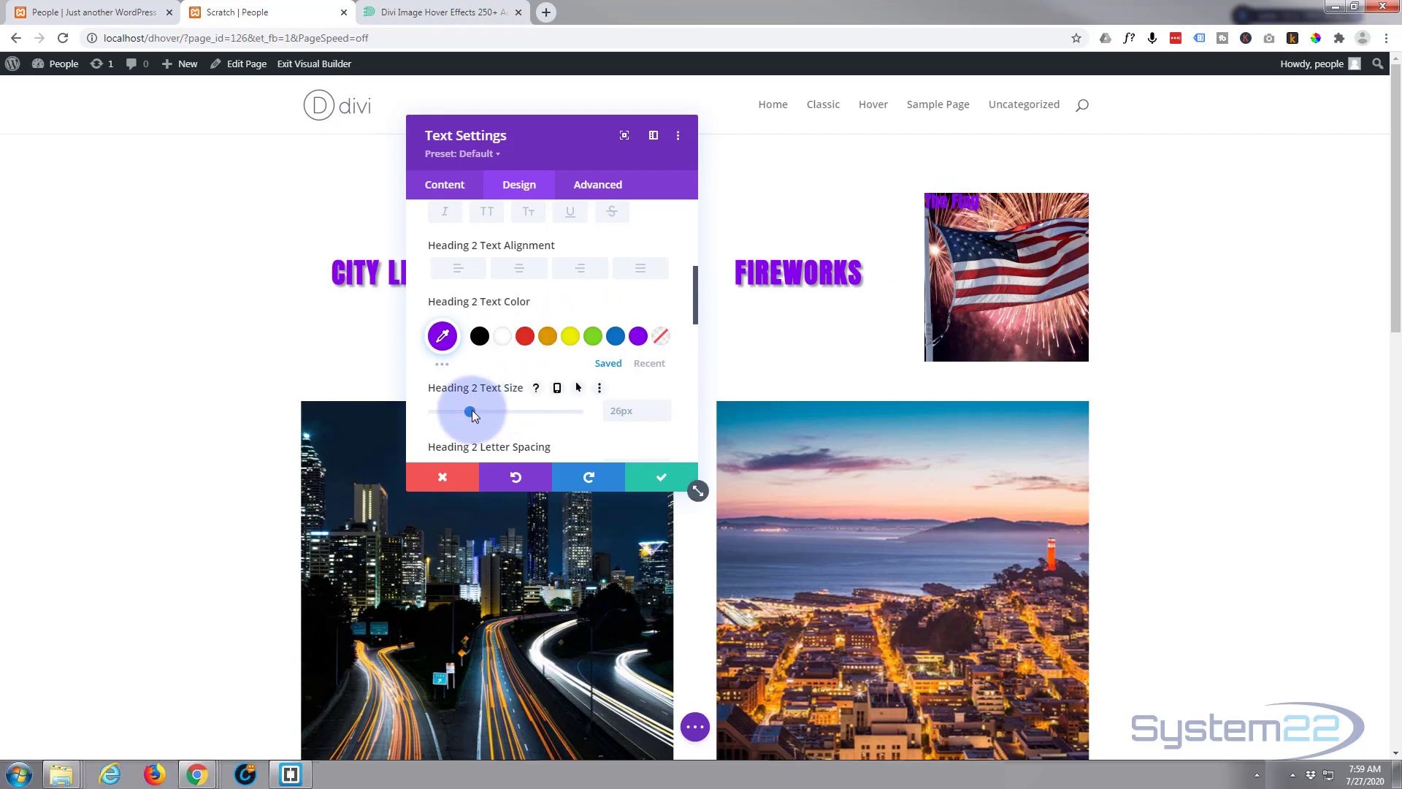
{"action": "left_click_drag", "start_coordinate": [470, 414], "coordinate": [481, 415]}
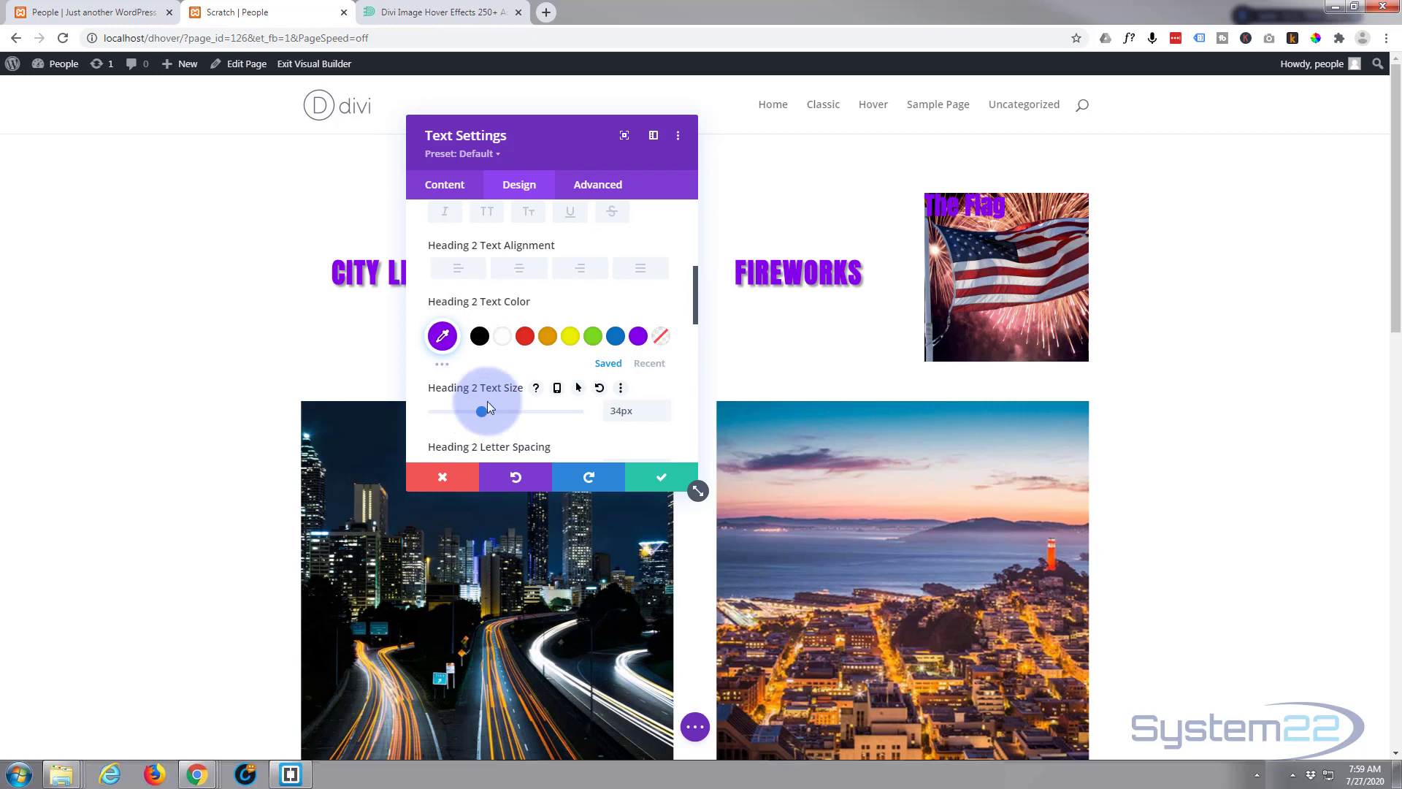
{"action": "left_click", "coordinate": [491, 213]}
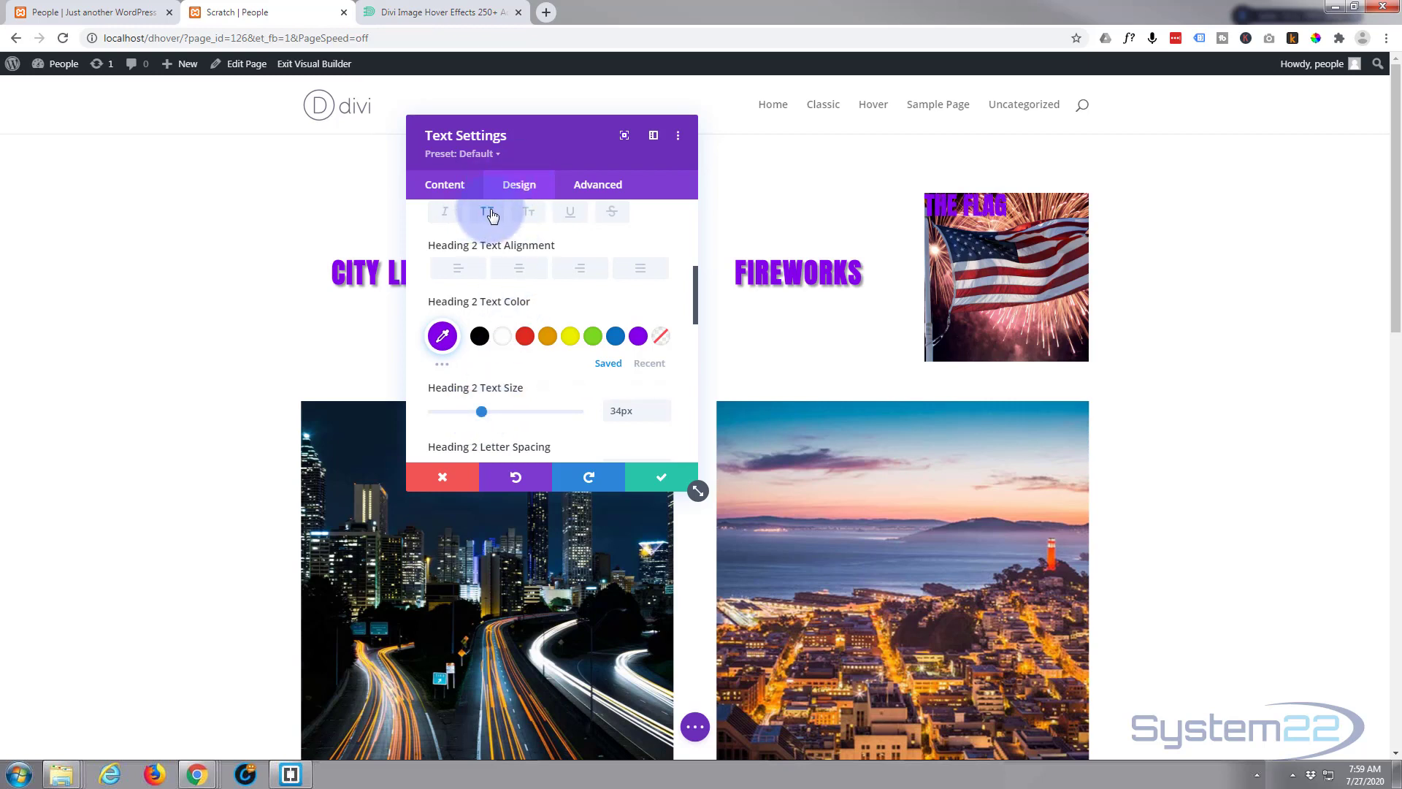
Step: Apply the second text shadow preset, with a 0.08em horizontal length, to the Heading 2 text
{"action": "scroll", "coordinate": [531, 329], "scroll_direction": "down", "scroll_amount": 2}
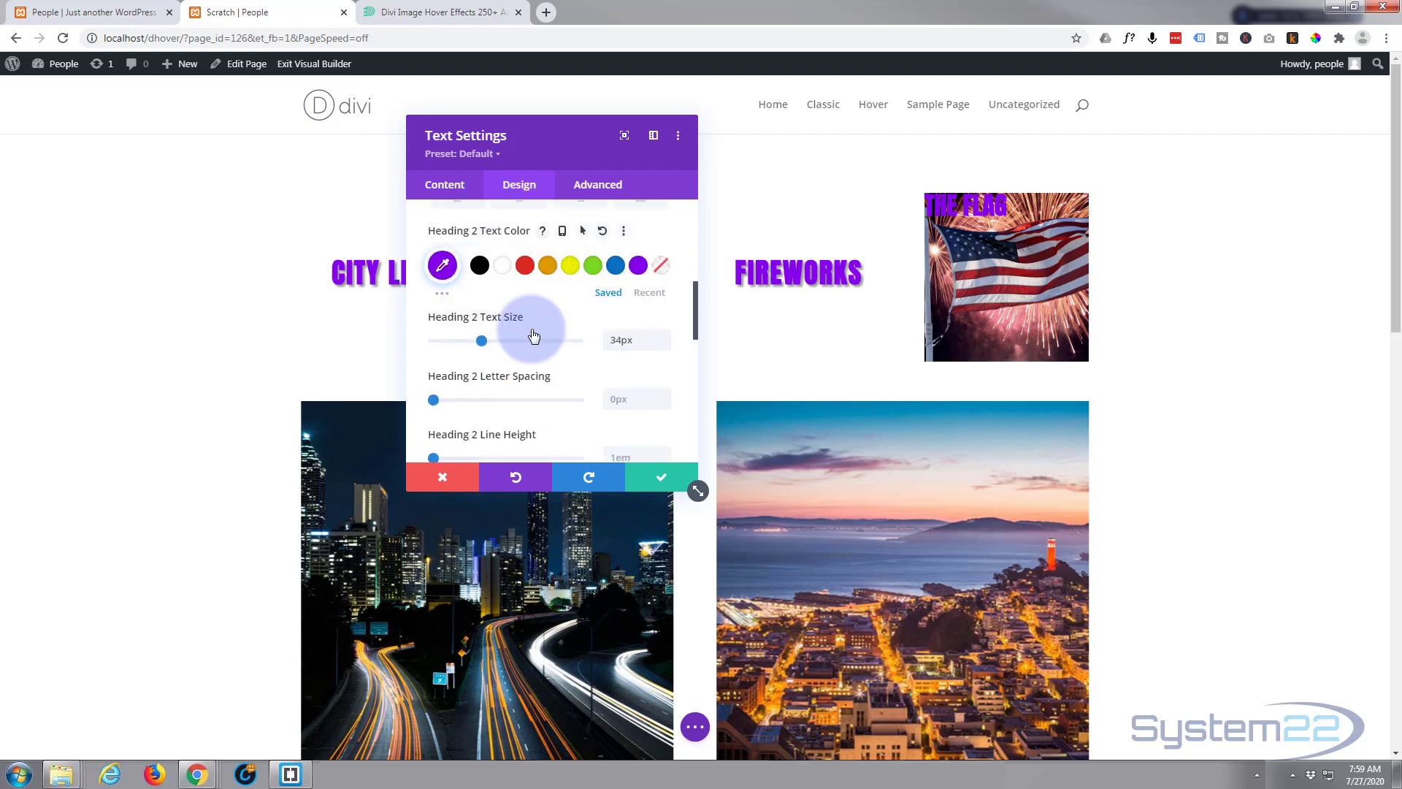
{"action": "scroll", "coordinate": [532, 330], "scroll_direction": "down", "scroll_amount": 2}
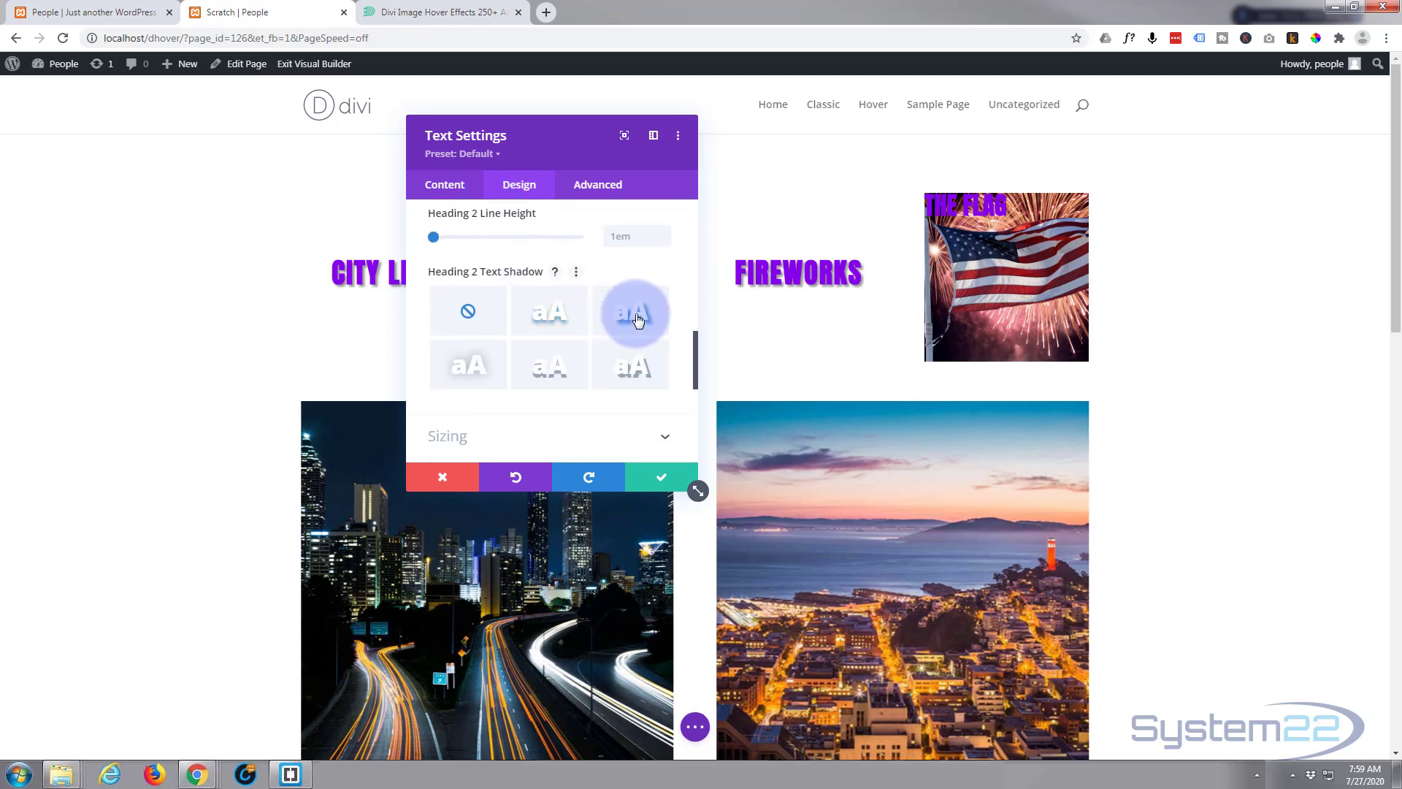
{"action": "left_click", "coordinate": [635, 314]}
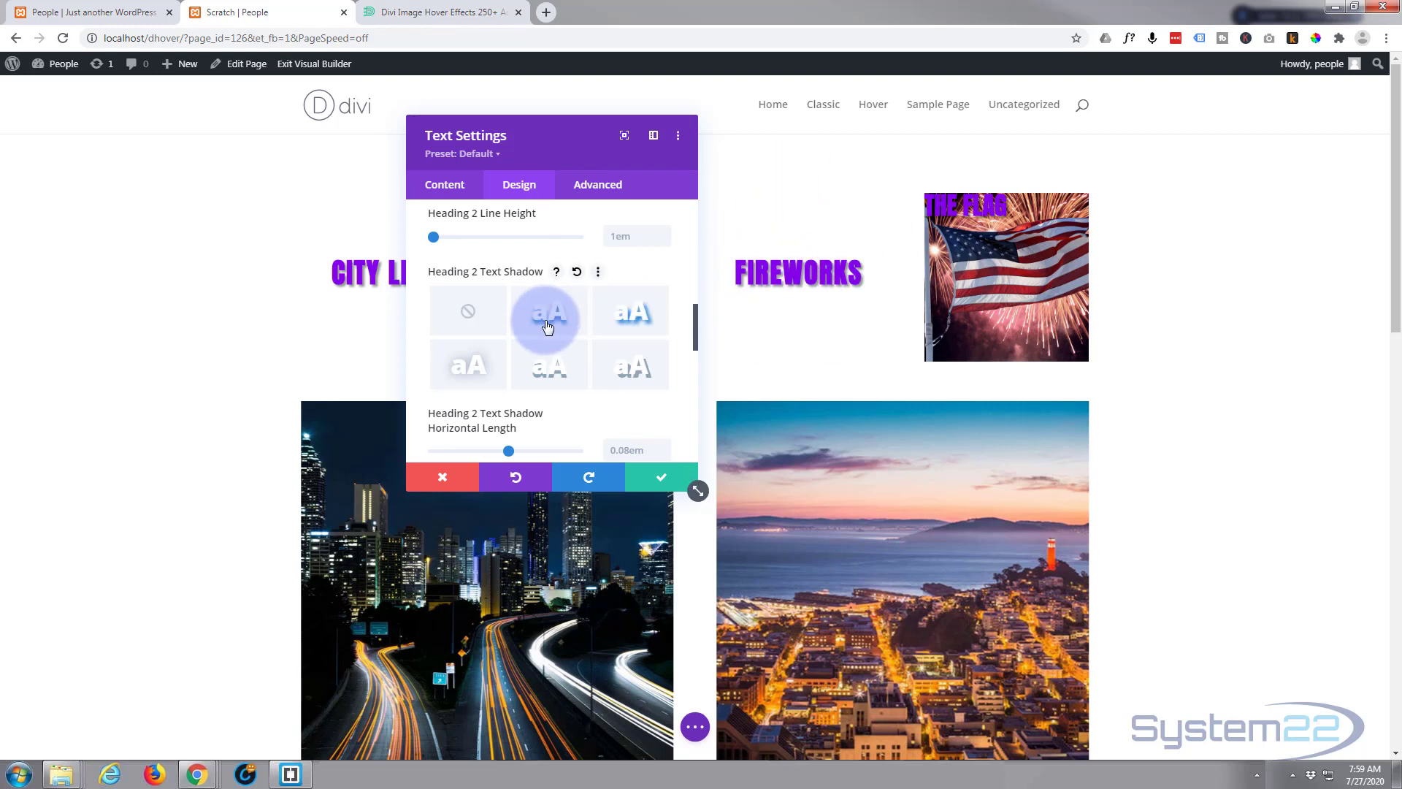
Step: Center-align the text module's Heading 2 text
{"action": "scroll", "coordinate": [548, 326], "scroll_direction": "up", "scroll_amount": 4}
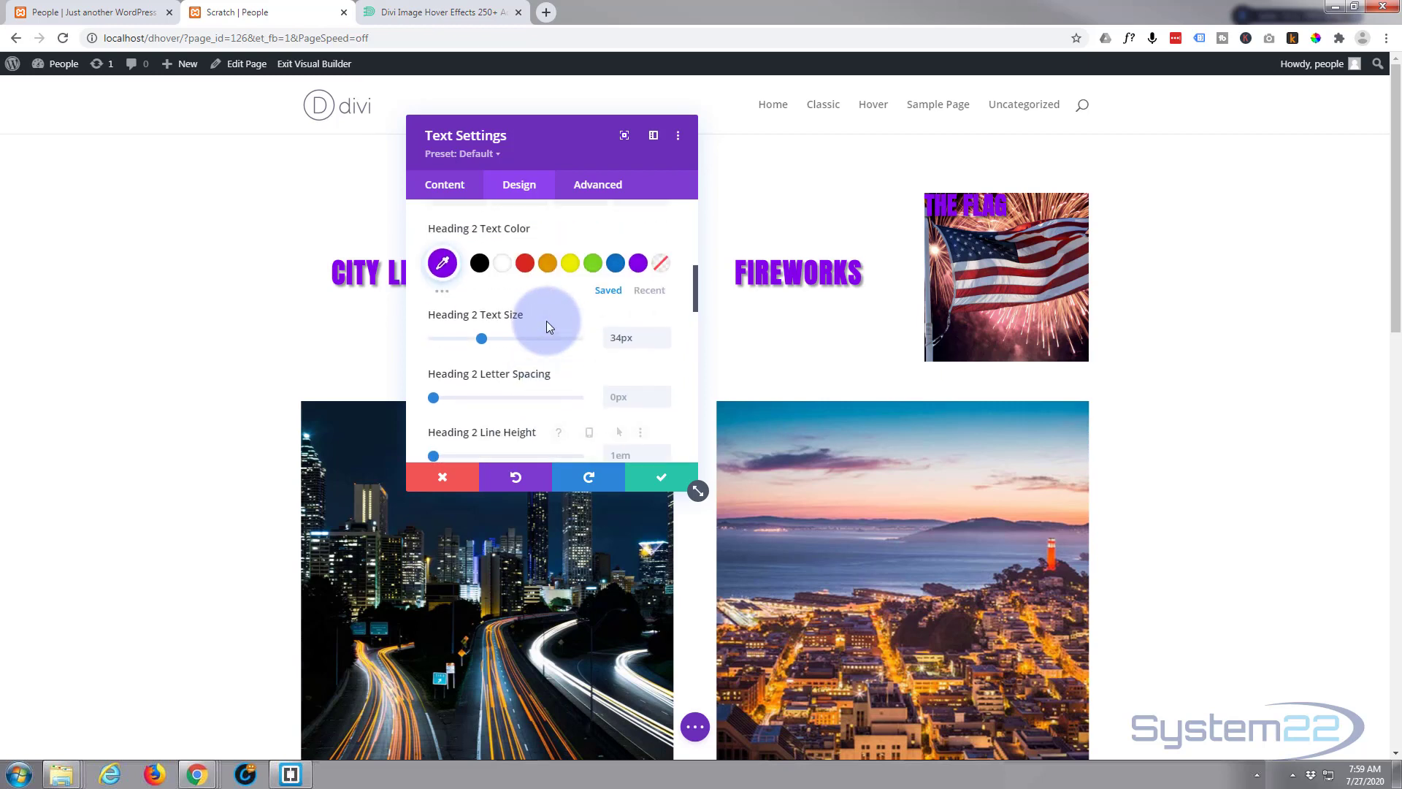
{"action": "scroll", "coordinate": [547, 327], "scroll_direction": "up", "scroll_amount": 3}
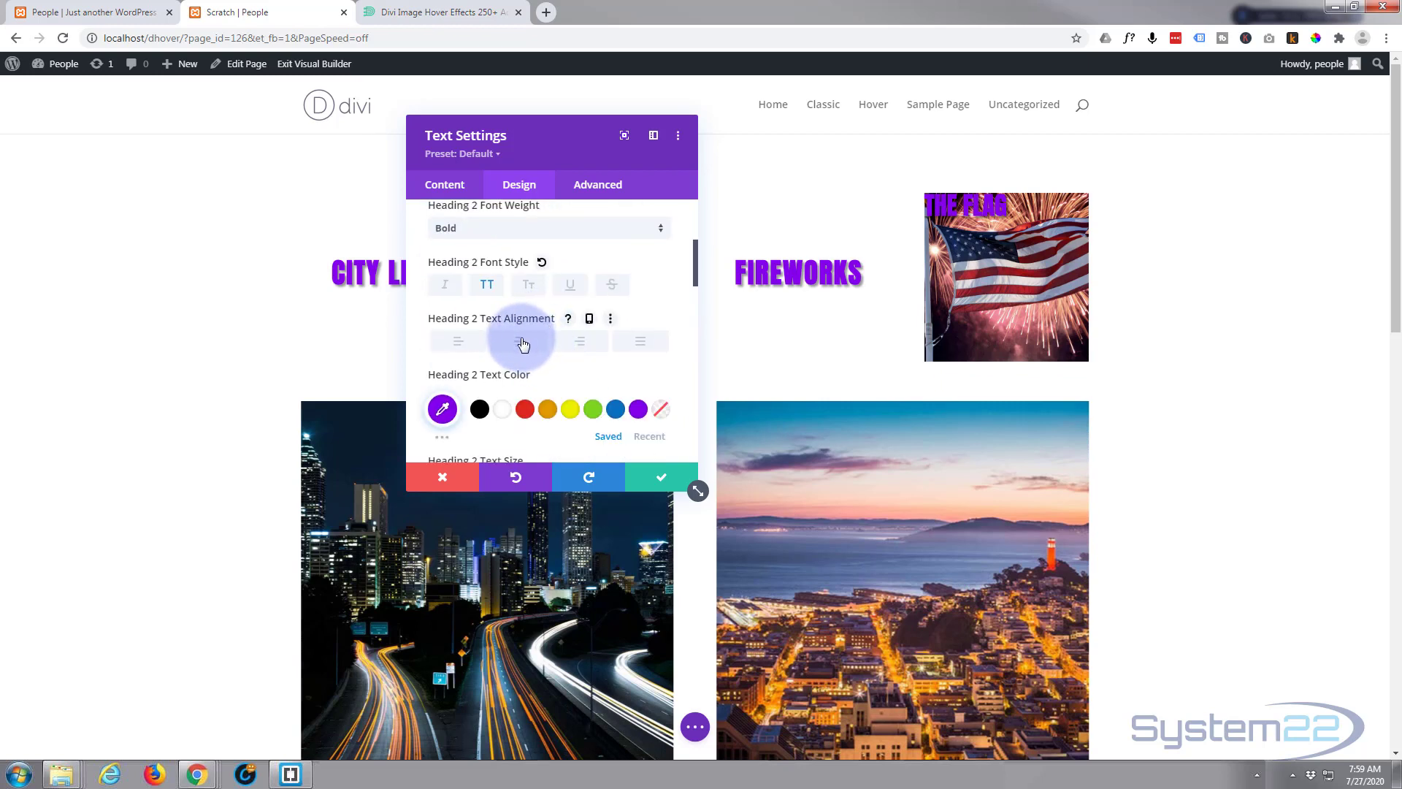
{"action": "left_click", "coordinate": [520, 341]}
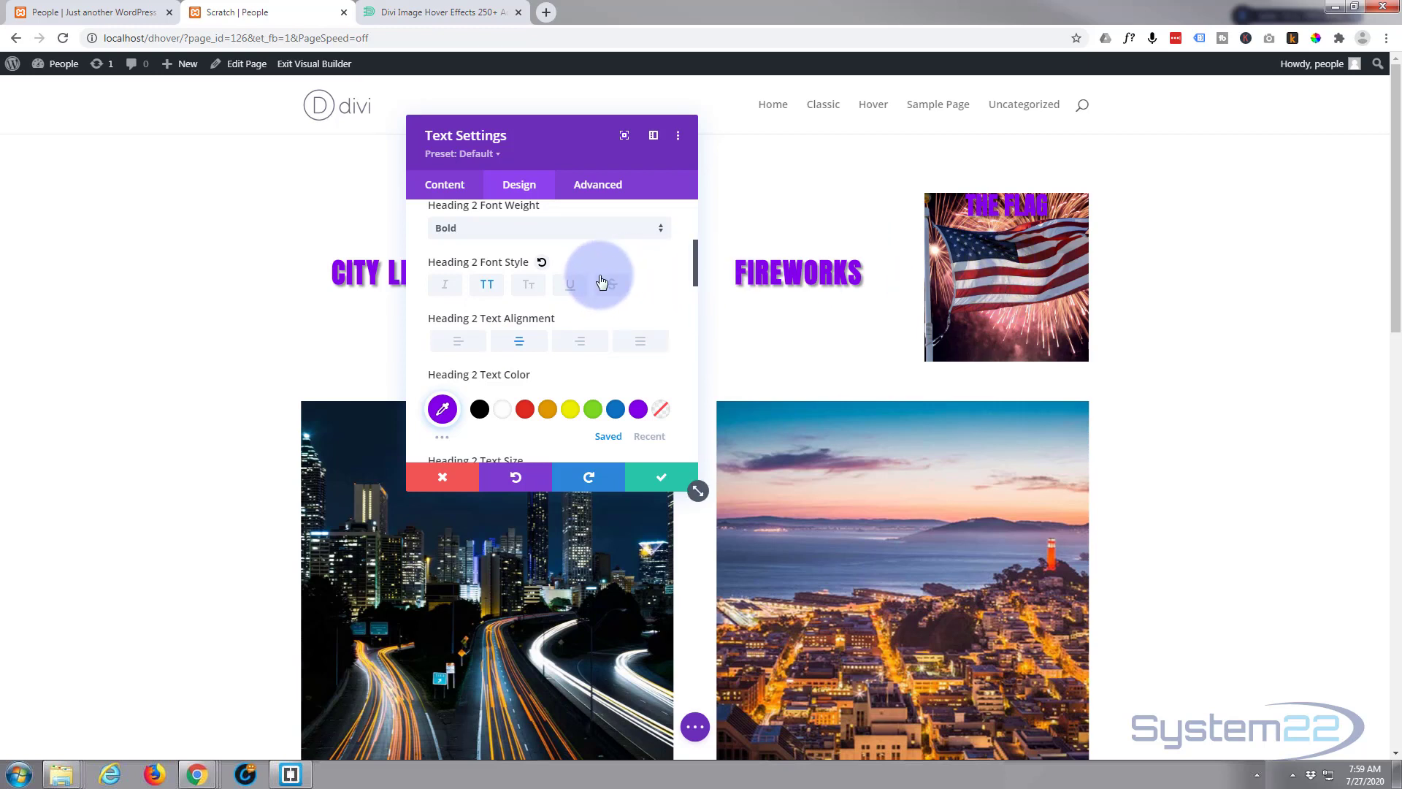
Step: Open the text module's Spacing settings
{"action": "scroll", "coordinate": [600, 281], "scroll_direction": "down", "scroll_amount": 5}
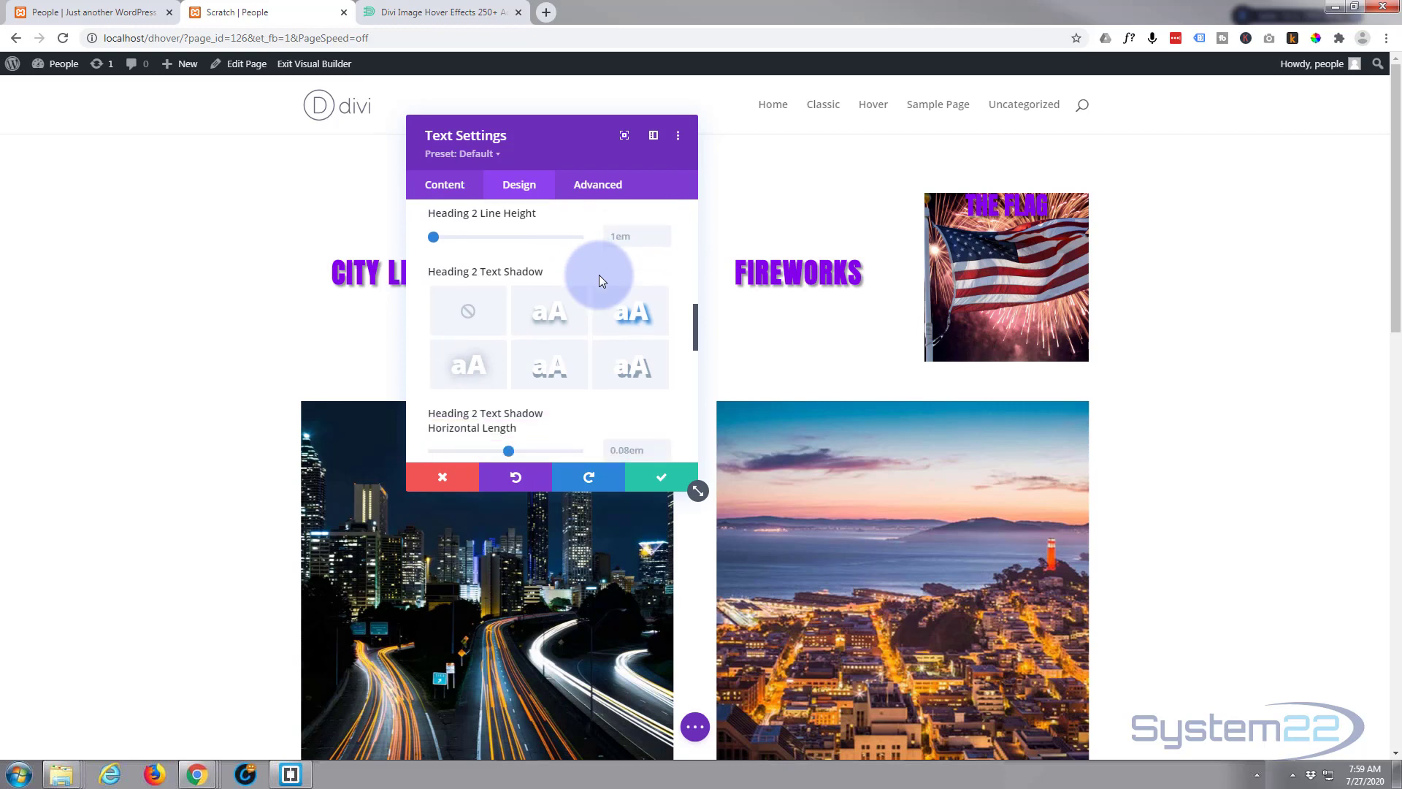
{"action": "scroll", "coordinate": [599, 276], "scroll_direction": "down", "scroll_amount": 2}
{"action": "scroll", "coordinate": [598, 276], "scroll_direction": "down", "scroll_amount": 1}
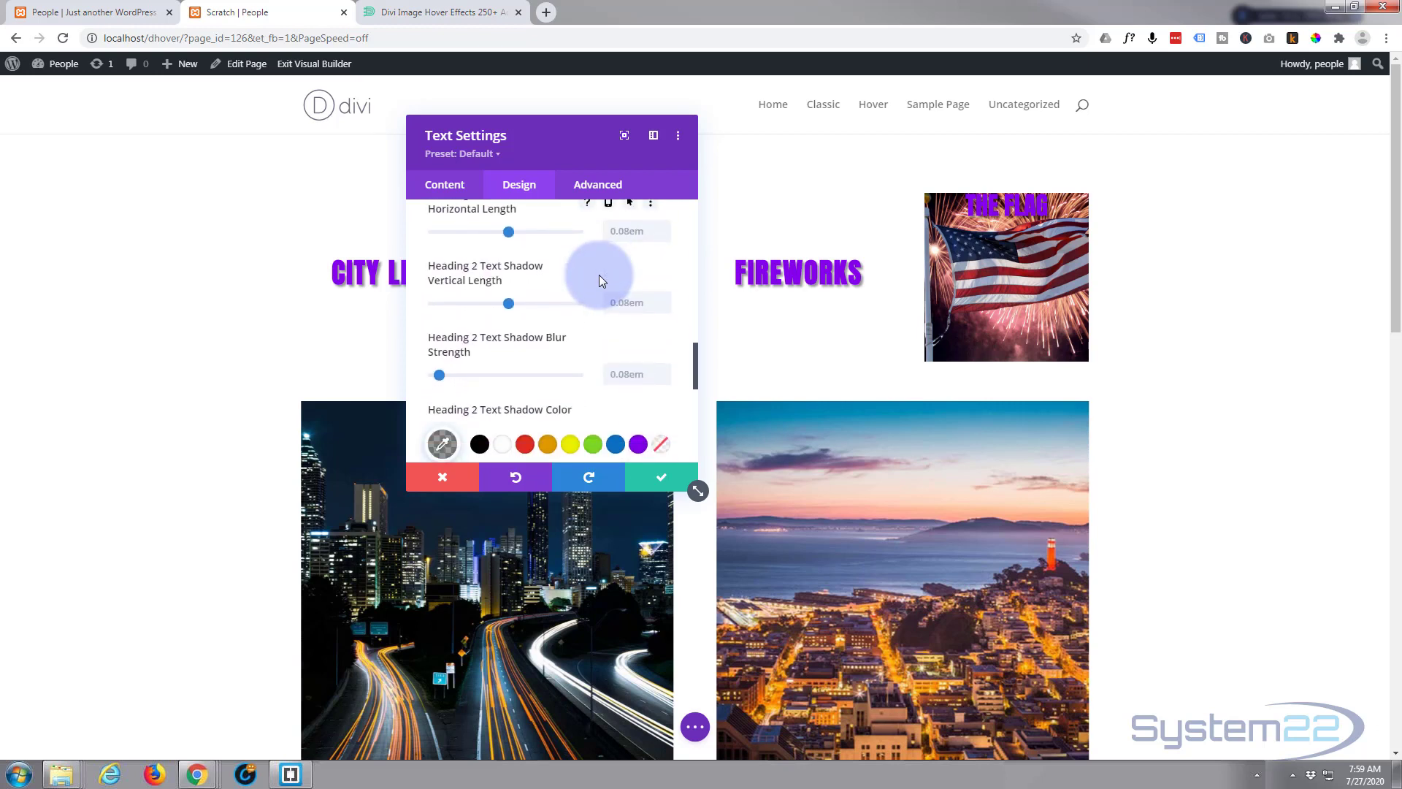
{"action": "scroll", "coordinate": [599, 276], "scroll_direction": "down", "scroll_amount": 5}
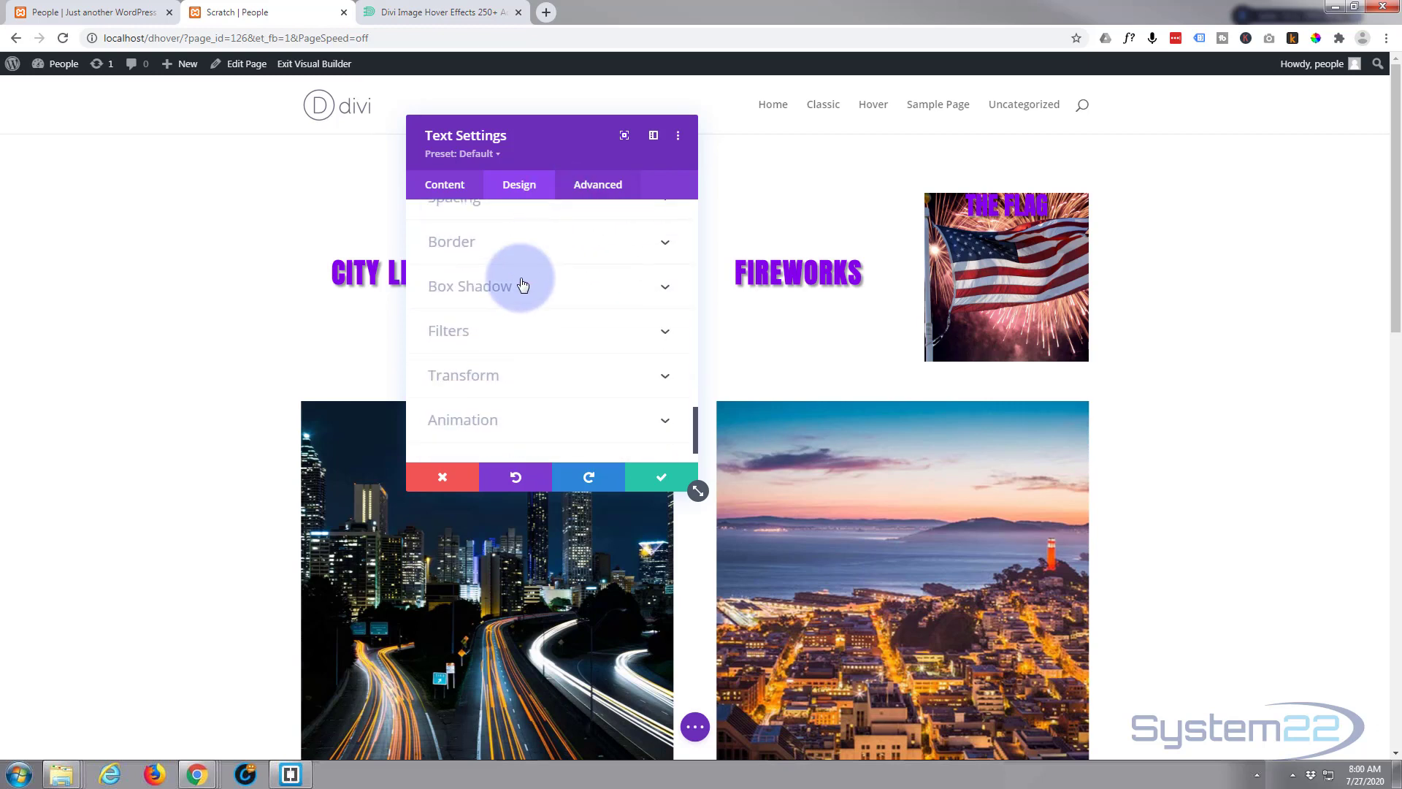
{"action": "scroll", "coordinate": [558, 288], "scroll_direction": "down", "scroll_amount": 2}
{"action": "scroll", "coordinate": [559, 289], "scroll_direction": "up", "scroll_amount": 3}
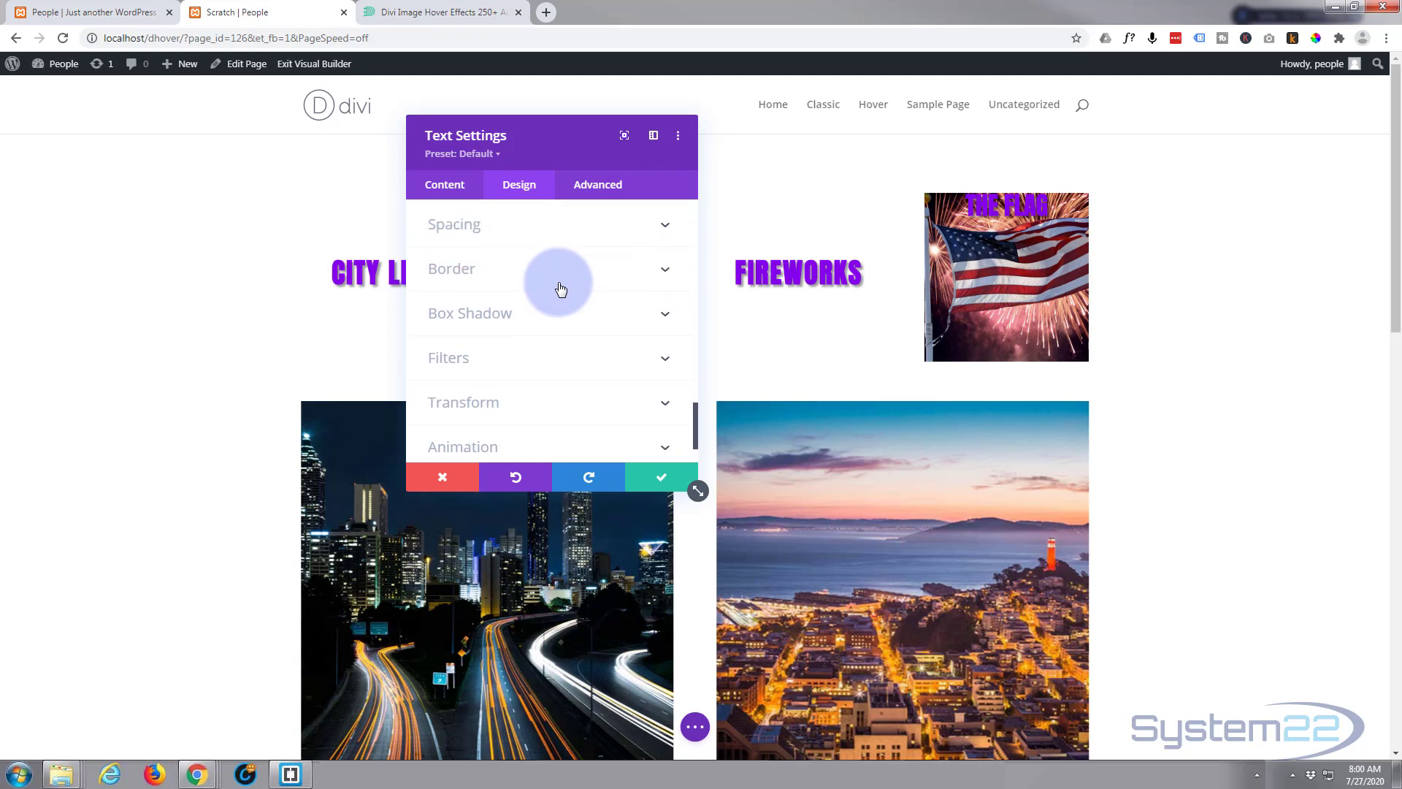
{"action": "scroll", "coordinate": [558, 289], "scroll_direction": "up", "scroll_amount": 1}
{"action": "left_click", "coordinate": [545, 302]}
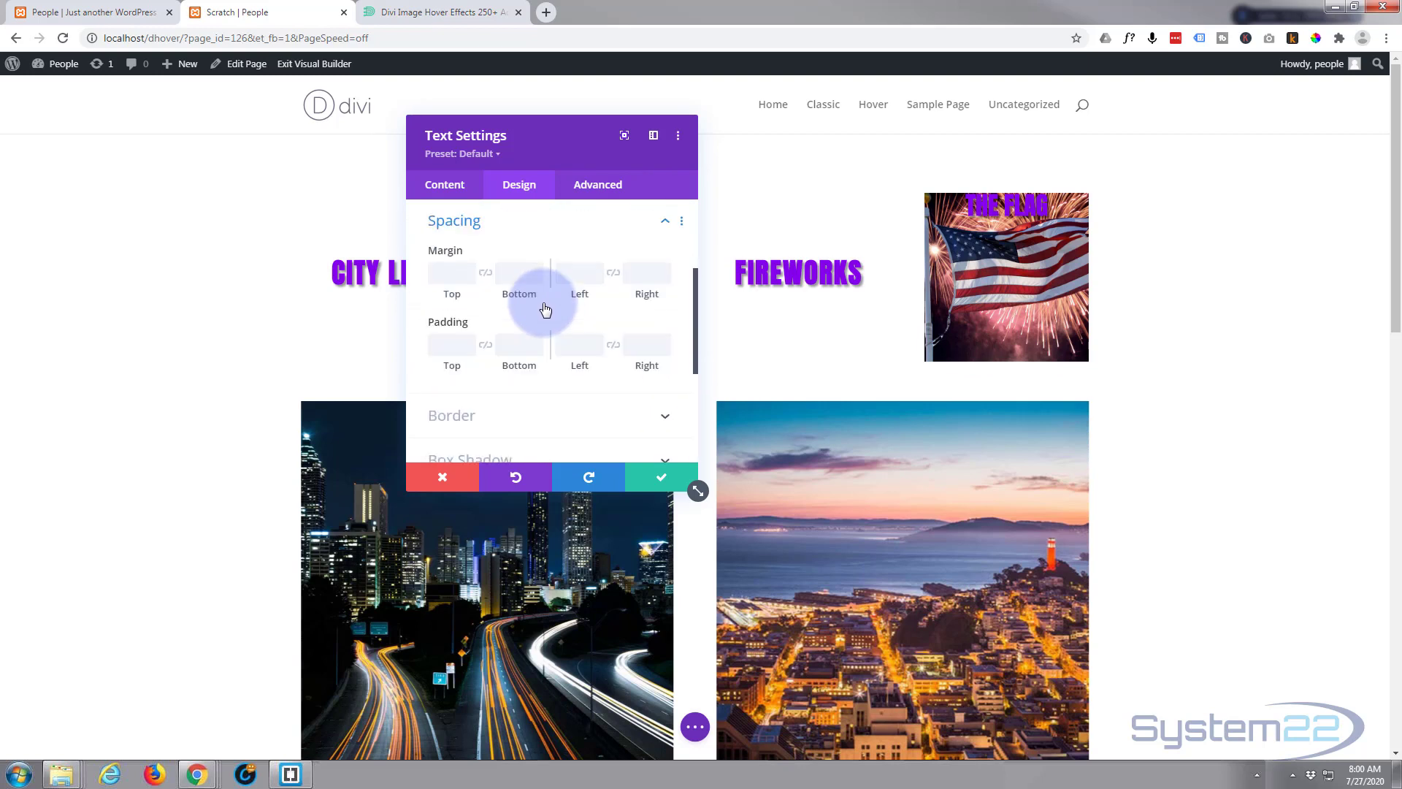
Step: Try a 100px top margin on the text module and clear it again
{"action": "left_click", "coordinate": [447, 273]}
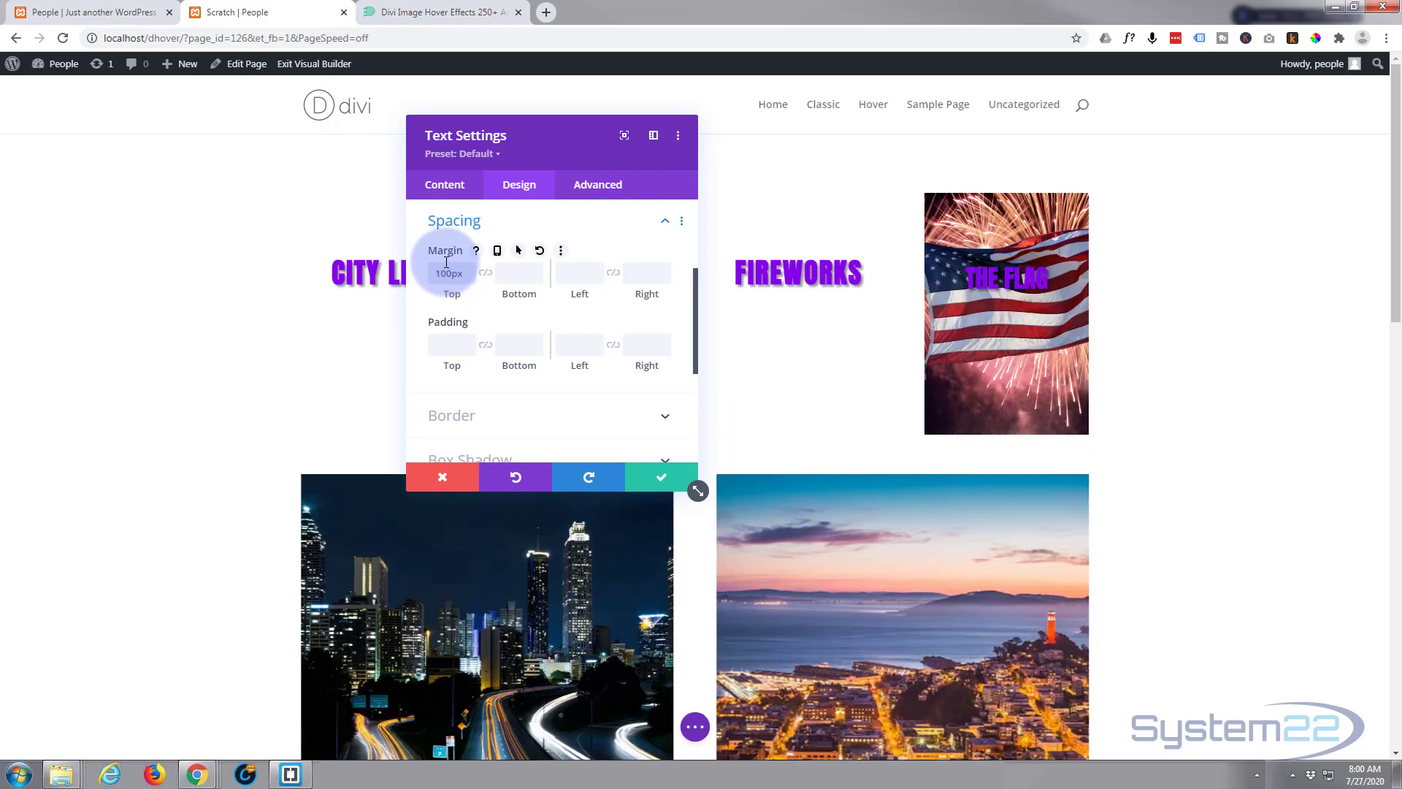
{"action": "left_click_drag", "start_coordinate": [432, 267], "coordinate": [465, 275]}
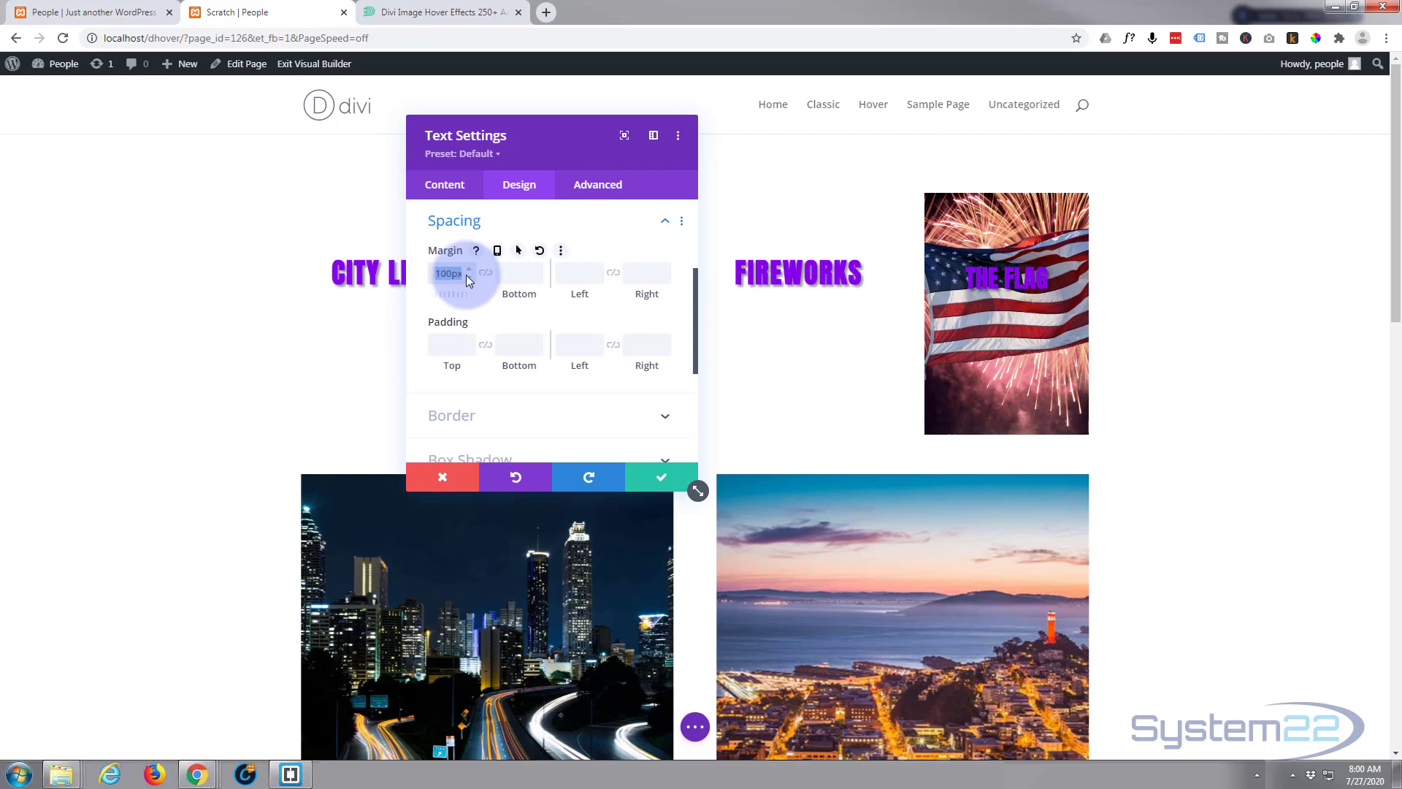
{"action": "key", "text": "BackSpace"}
Step: Set the text module's top padding to 92px so the heading sits midway down the flag image
{"action": "left_click", "coordinate": [462, 335]}
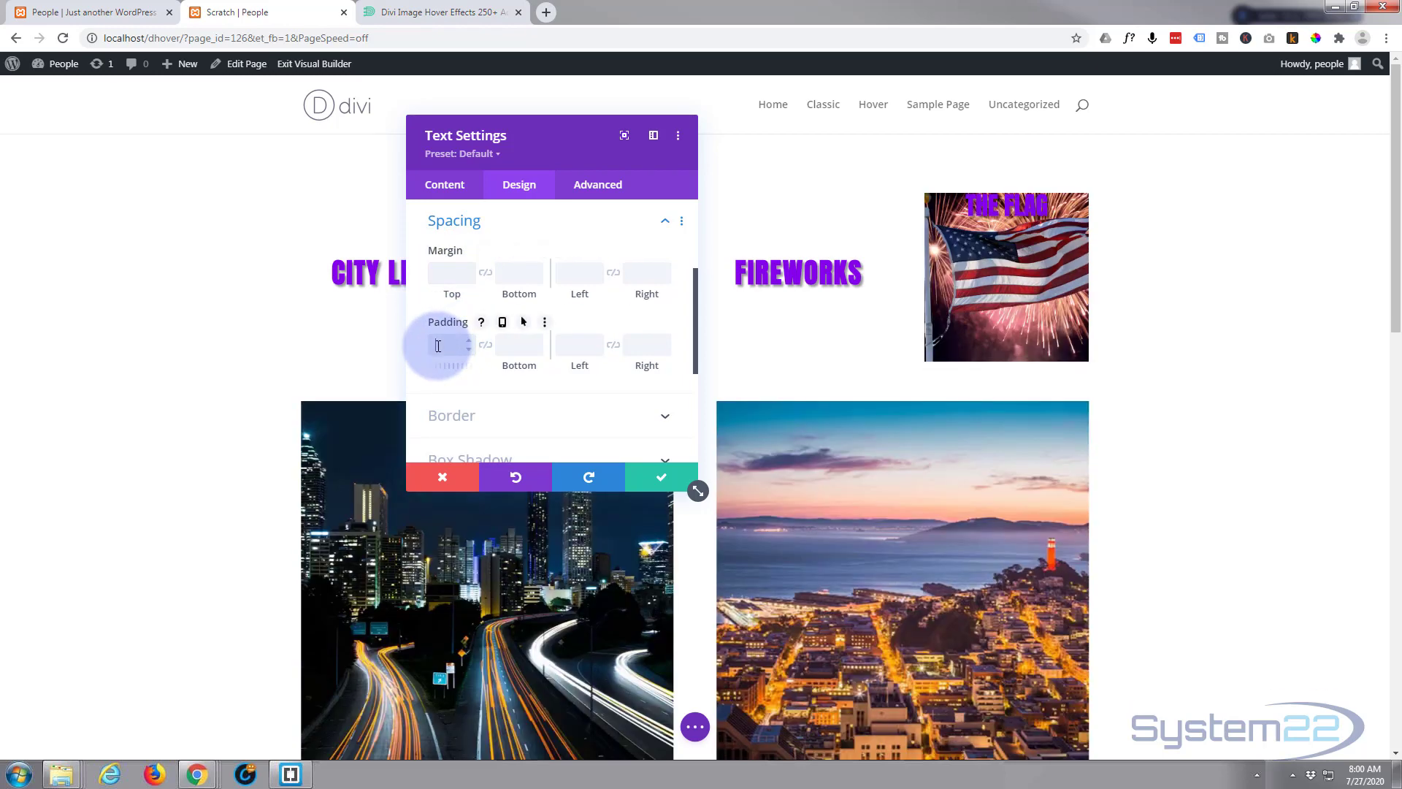
{"action": "type", "text": "100"}
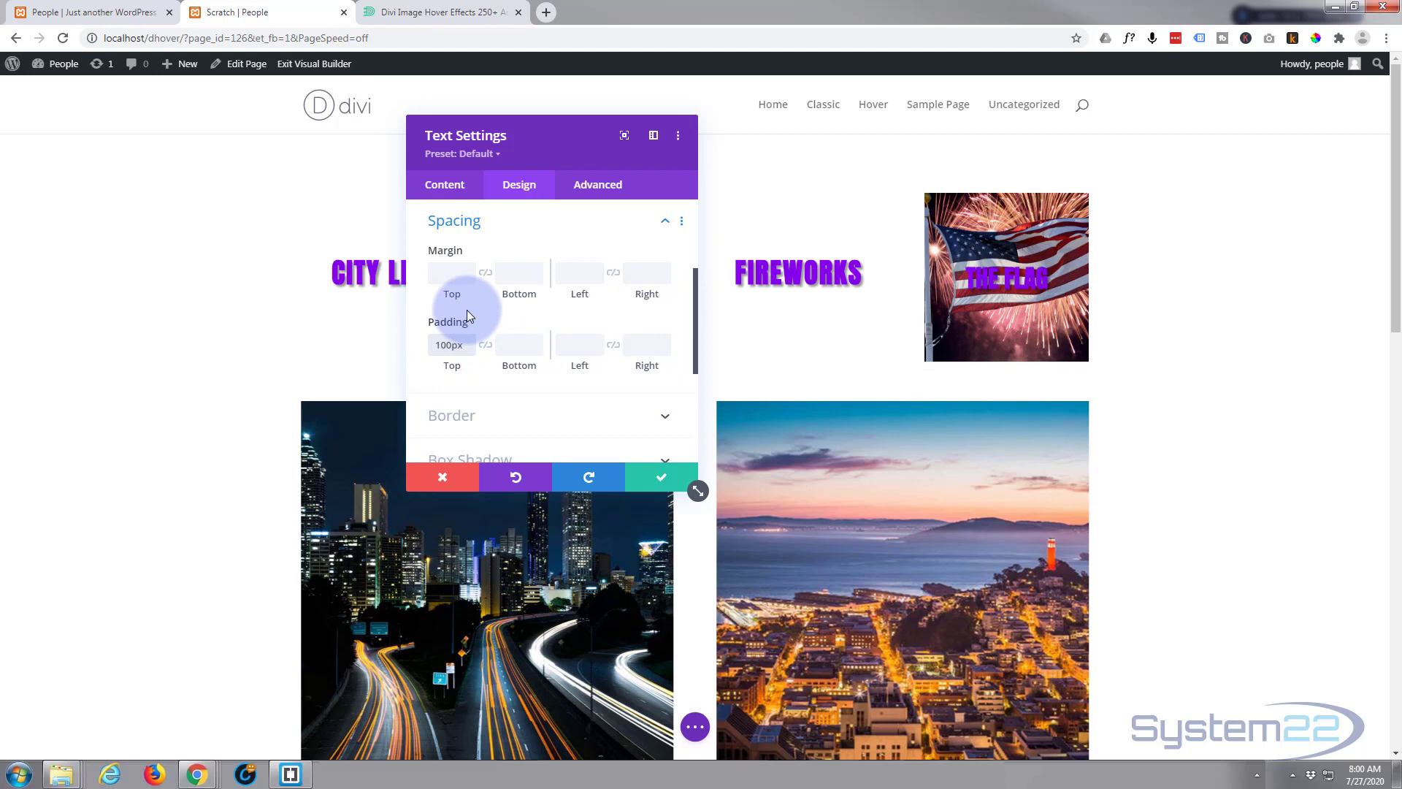
{"action": "left_click", "coordinate": [468, 347]}
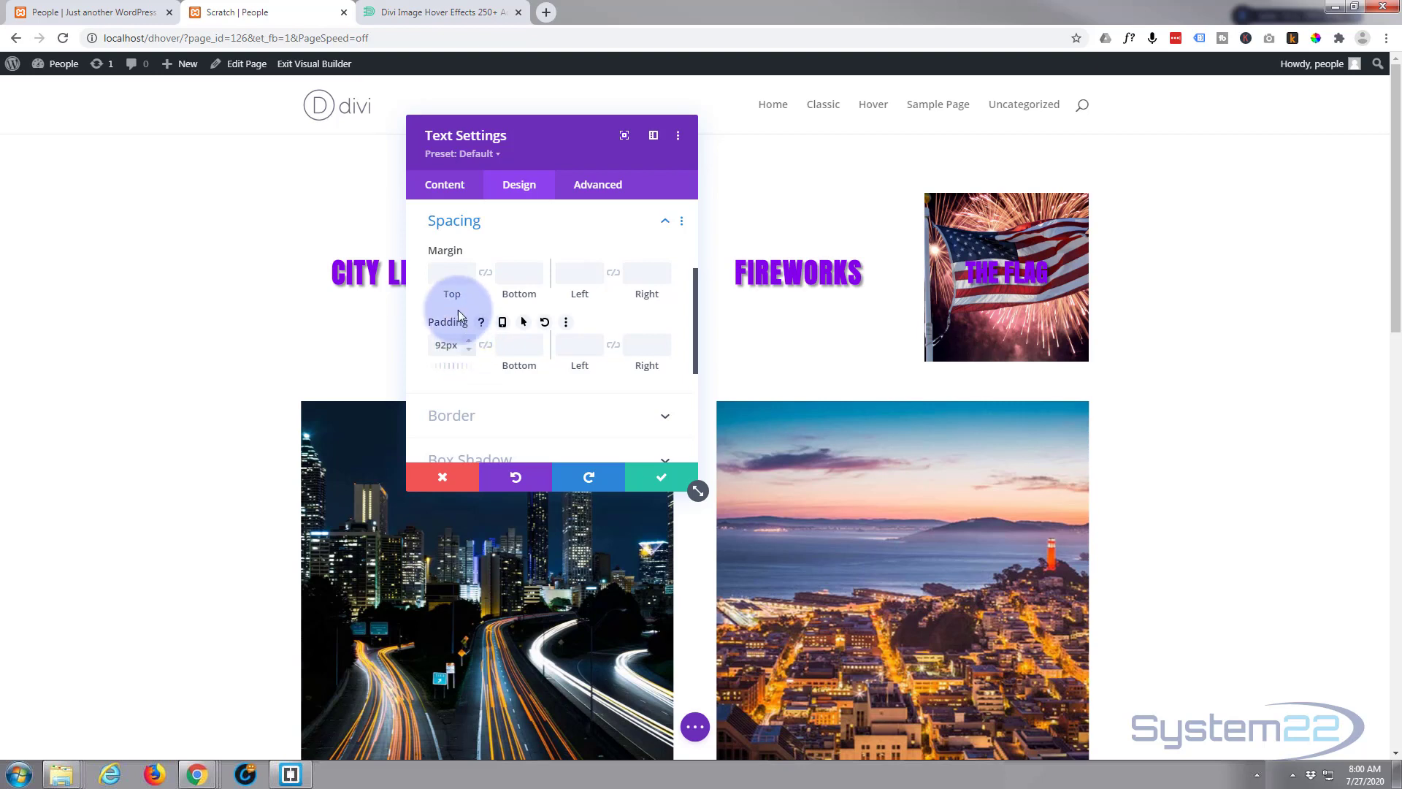
{"action": "scroll", "coordinate": [455, 311], "scroll_direction": "up", "scroll_amount": 1}
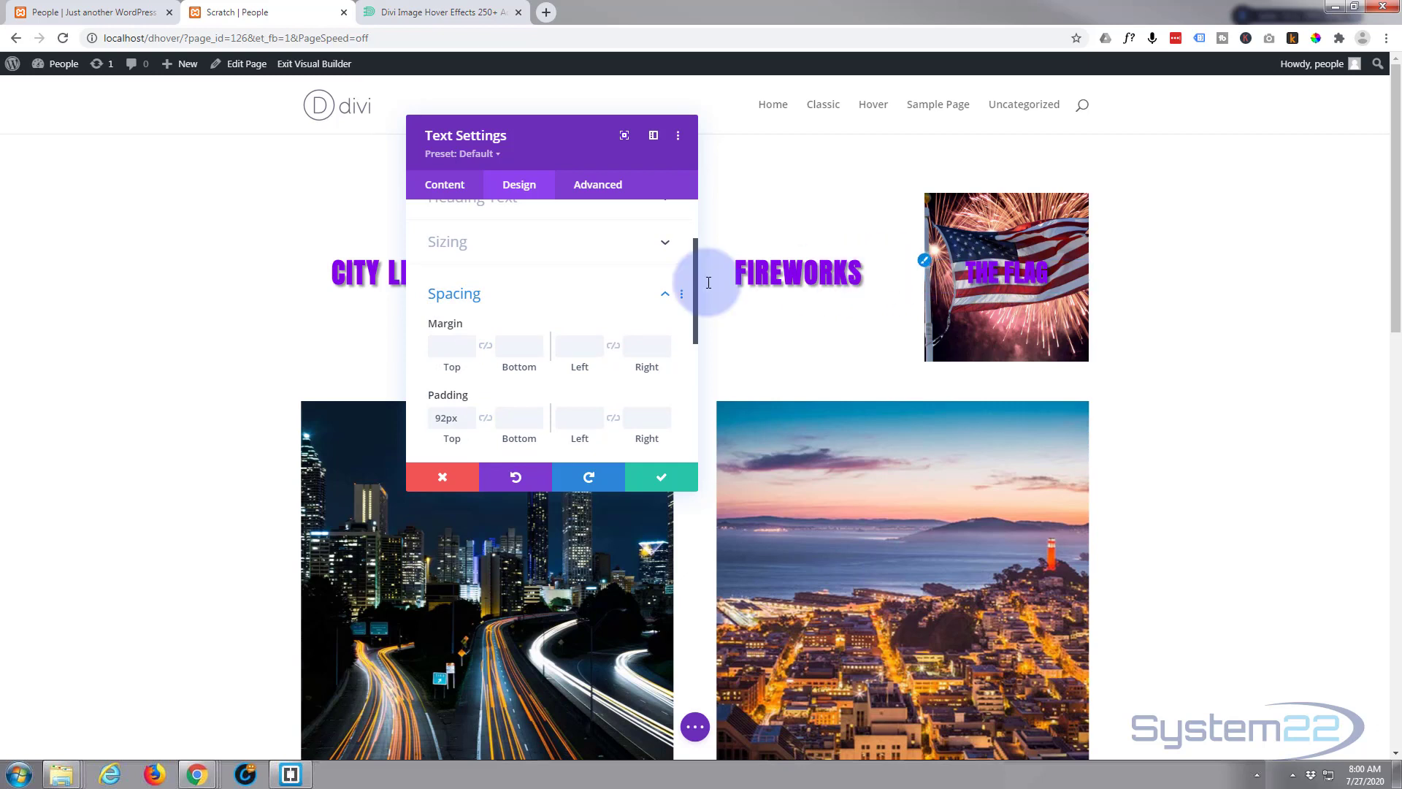
{"action": "scroll", "coordinate": [506, 312], "scroll_direction": "down", "scroll_amount": 1}
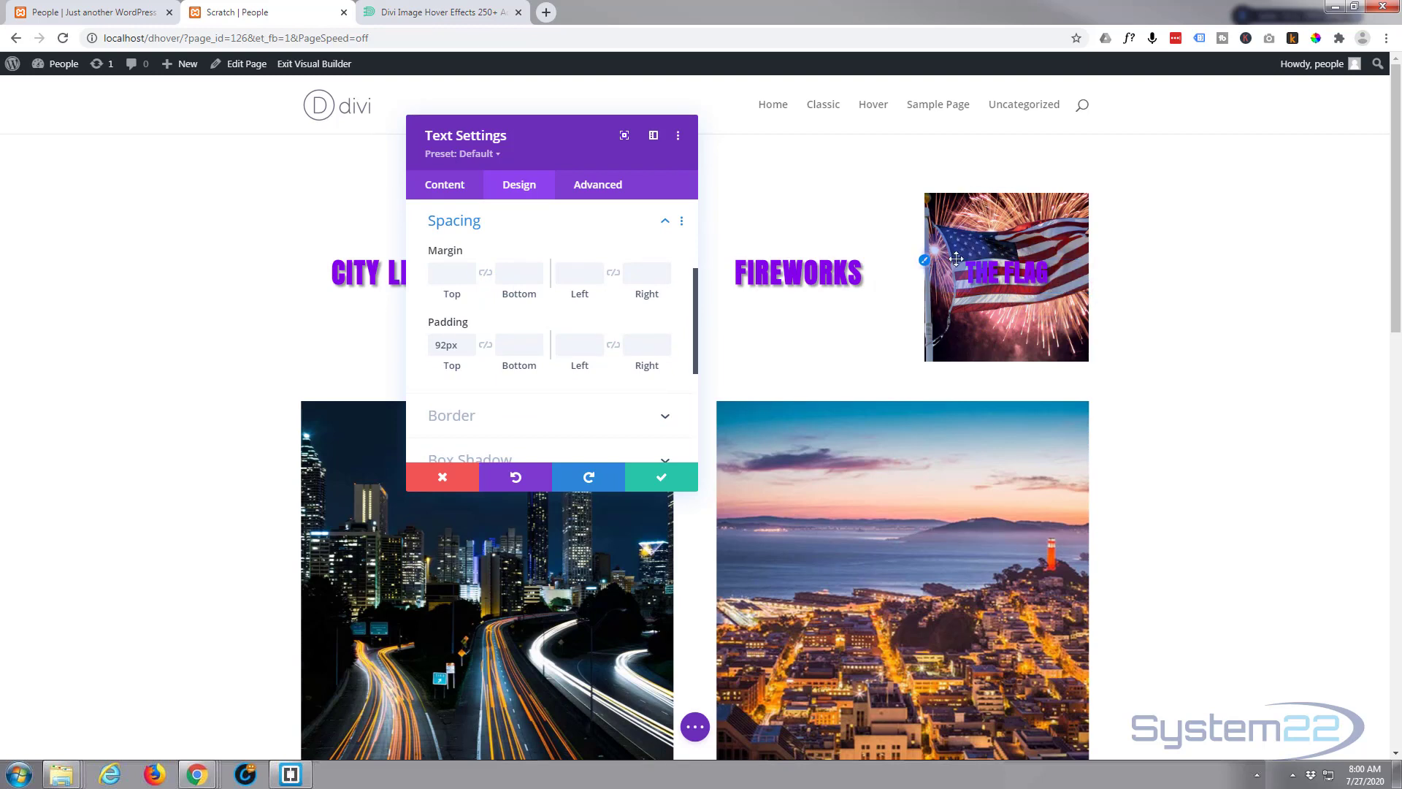
{"action": "left_click", "coordinate": [1028, 353]}
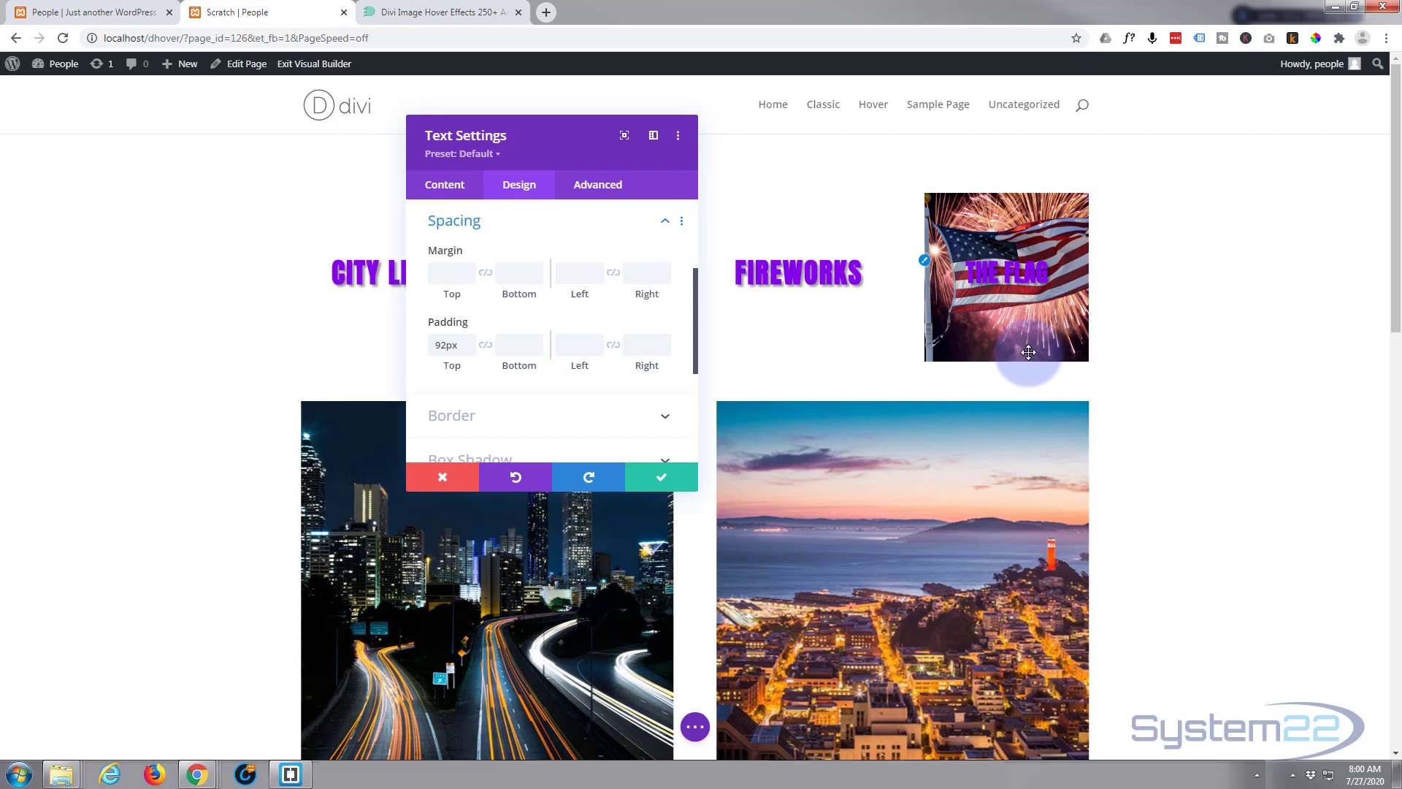
Step: Give "The Flag" text module a white background color
{"action": "left_click", "coordinate": [444, 188]}
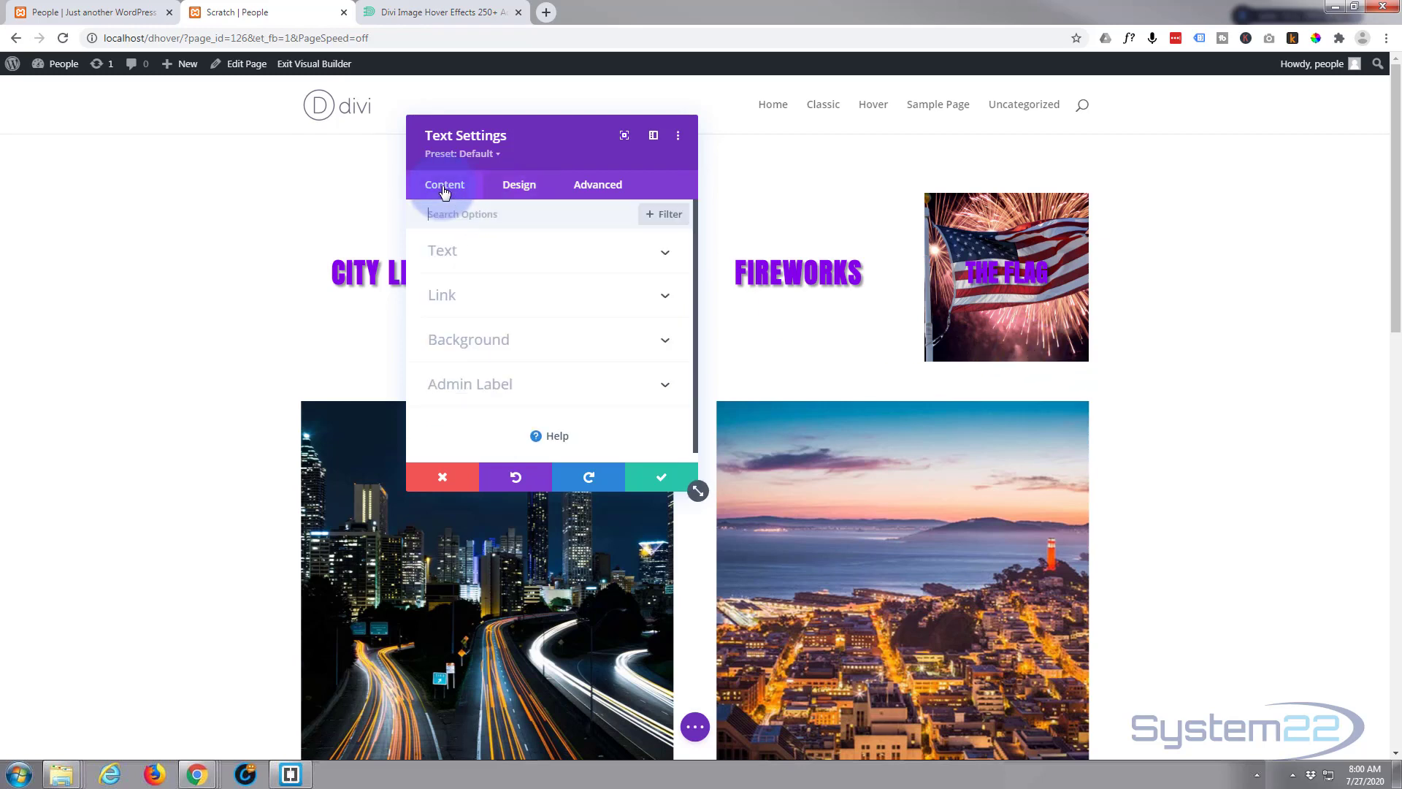
{"action": "left_click", "coordinate": [561, 344]}
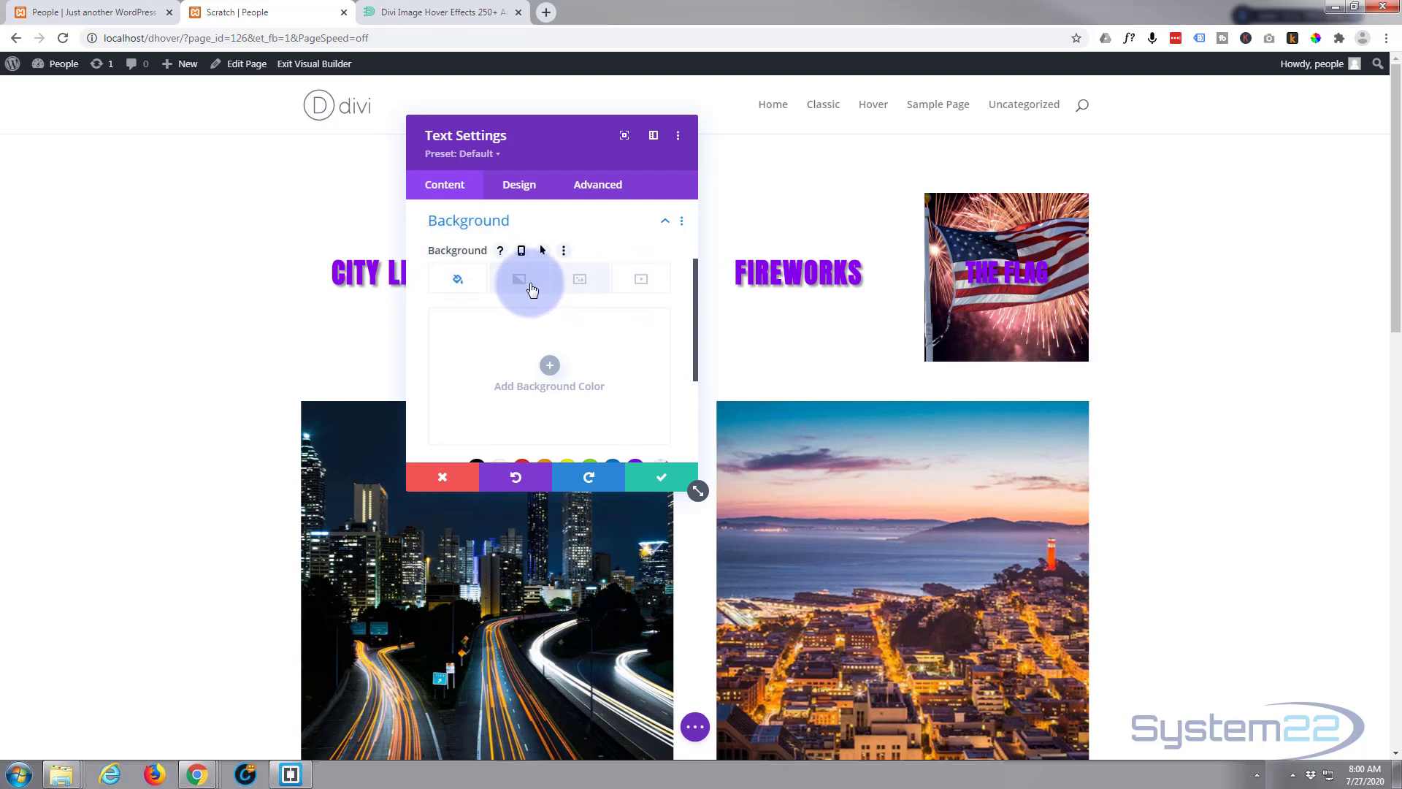
{"action": "scroll", "coordinate": [469, 287], "scroll_direction": "down", "scroll_amount": 2}
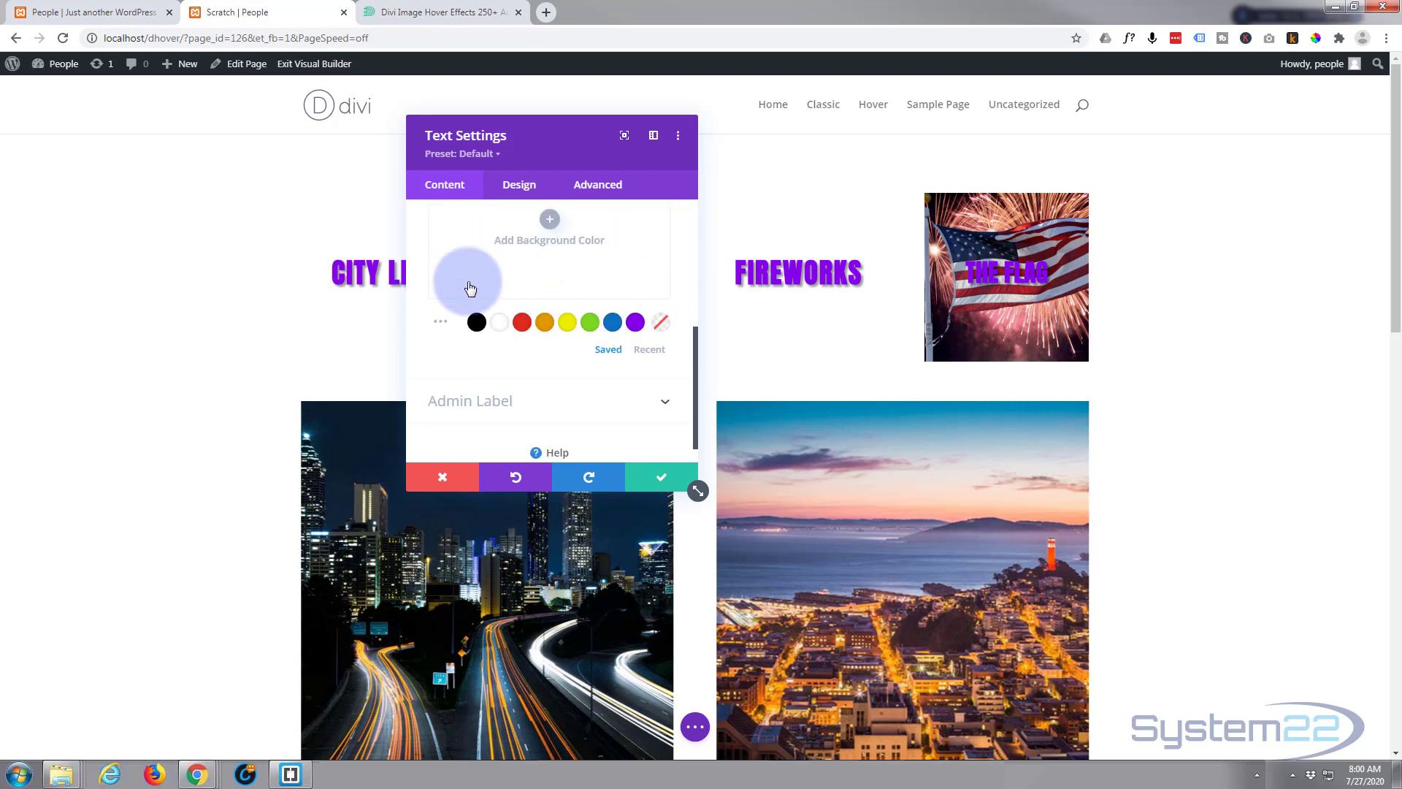
{"action": "left_click", "coordinate": [500, 324]}
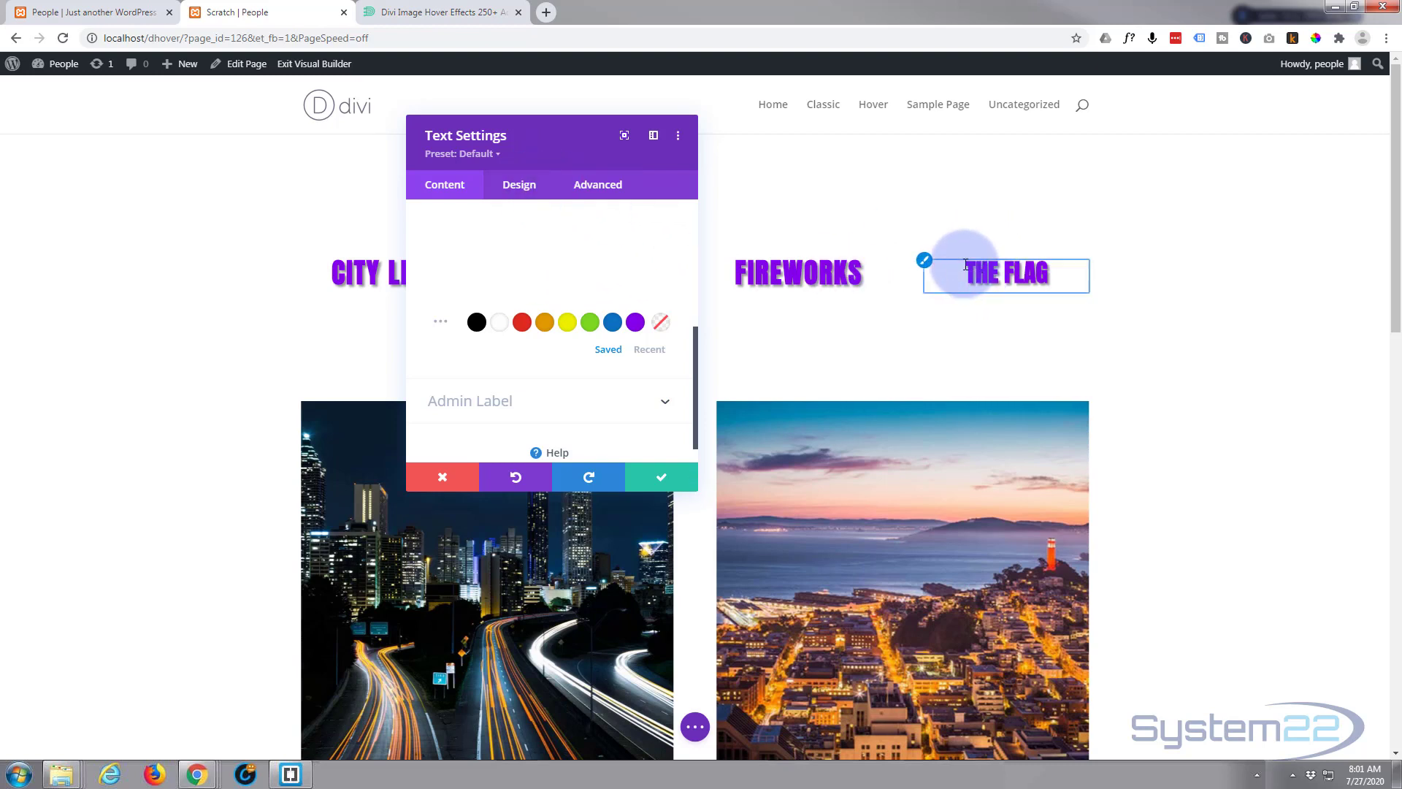
Step: Increase the Heading 2 text size of "The Flag" module to 36px
{"action": "left_click", "coordinate": [924, 260]}
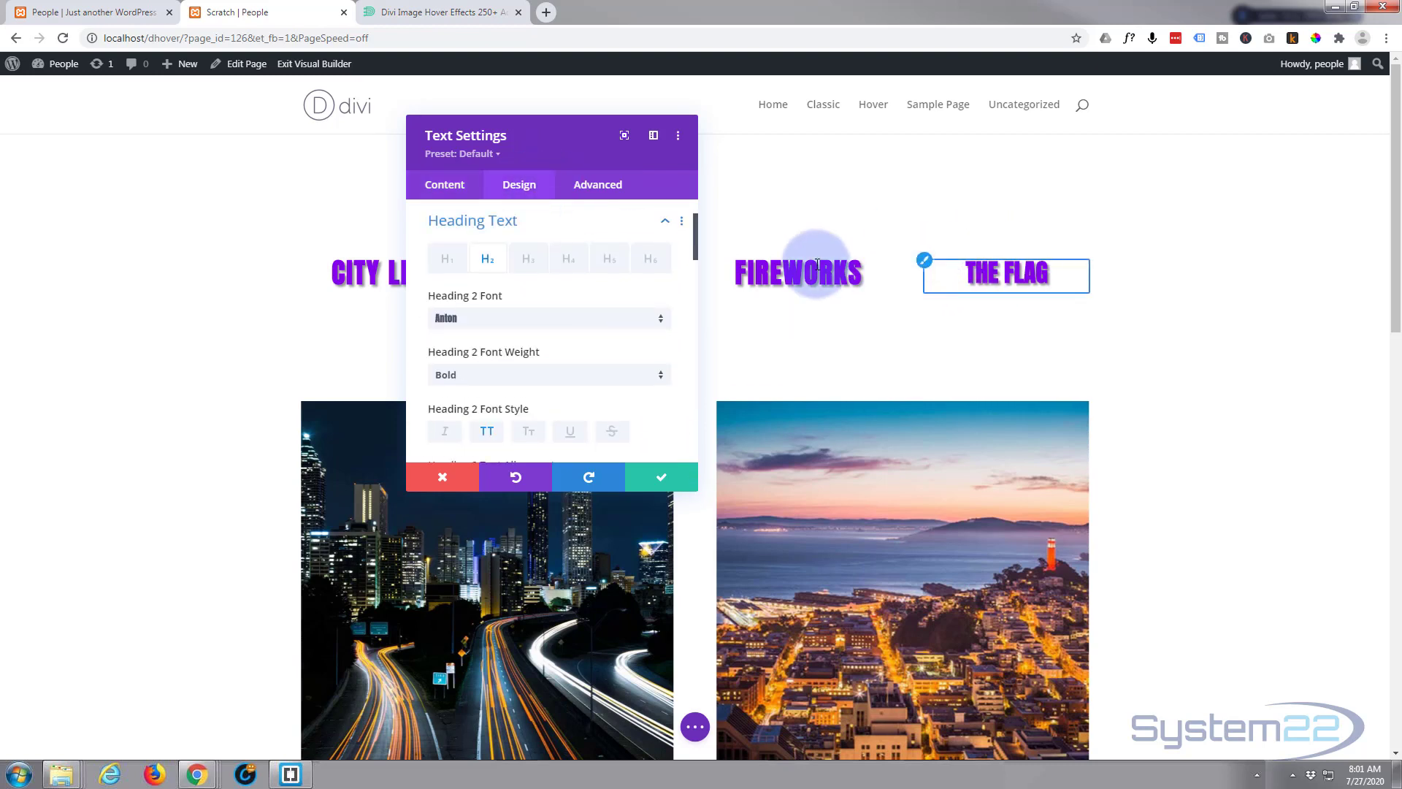
{"action": "scroll", "coordinate": [578, 315], "scroll_direction": "down", "scroll_amount": 1}
{"action": "scroll", "coordinate": [581, 316], "scroll_direction": "down", "scroll_amount": 5}
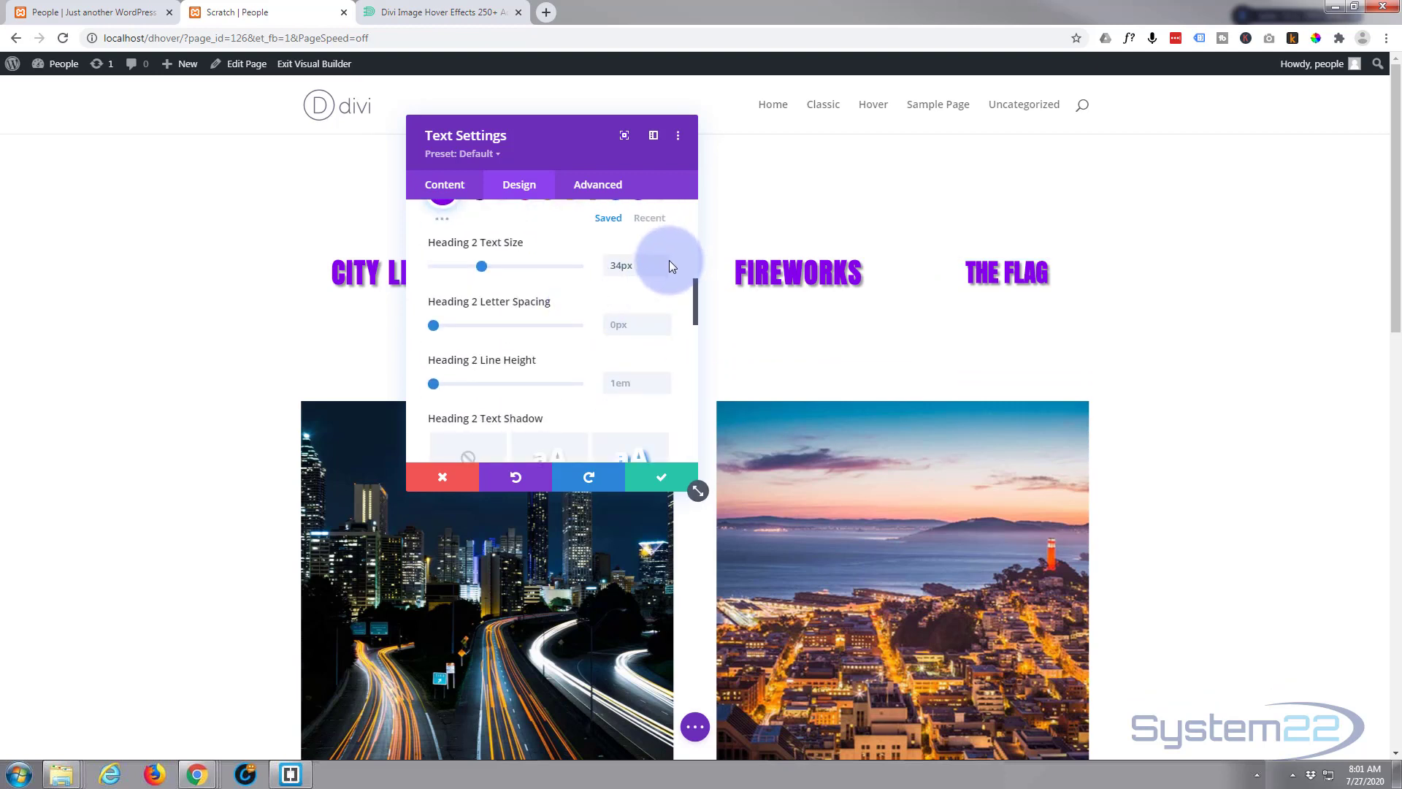
{"action": "left_click", "coordinate": [664, 261]}
{"action": "left_click", "coordinate": [664, 261]}
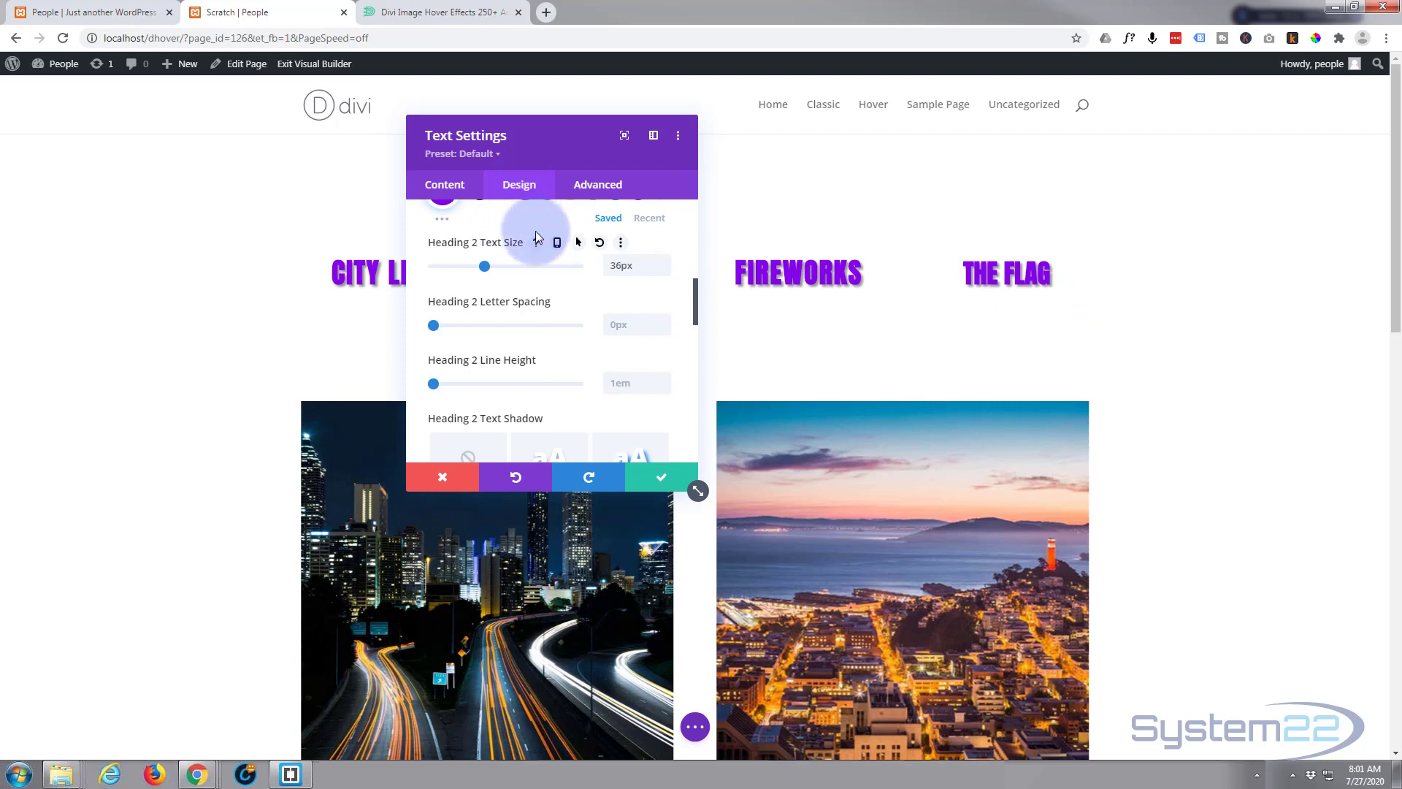
Step: Open the rotation controls in the text module's Transform settings
{"action": "scroll", "coordinate": [536, 232], "scroll_direction": "down", "scroll_amount": 10}
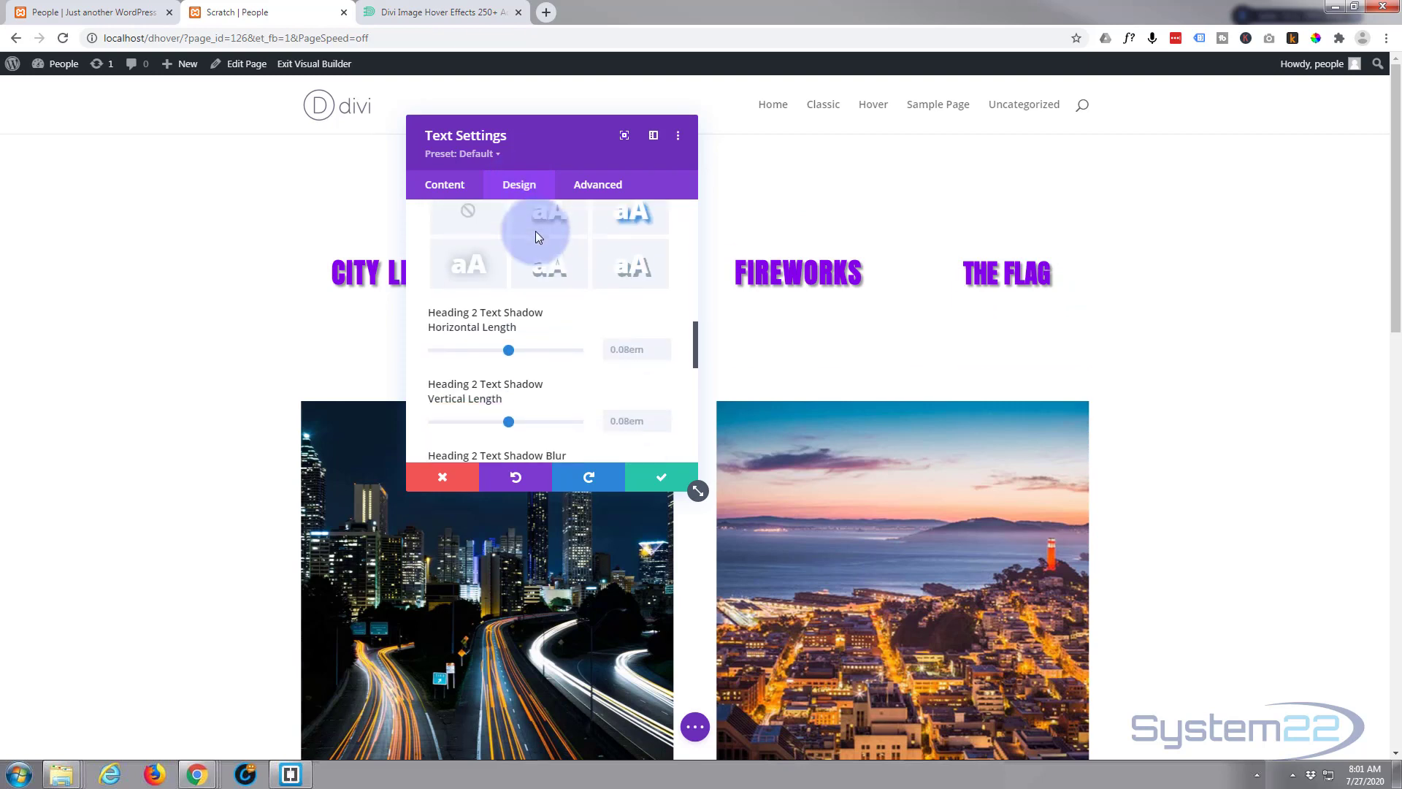
{"action": "scroll", "coordinate": [539, 248], "scroll_direction": "down", "scroll_amount": 2}
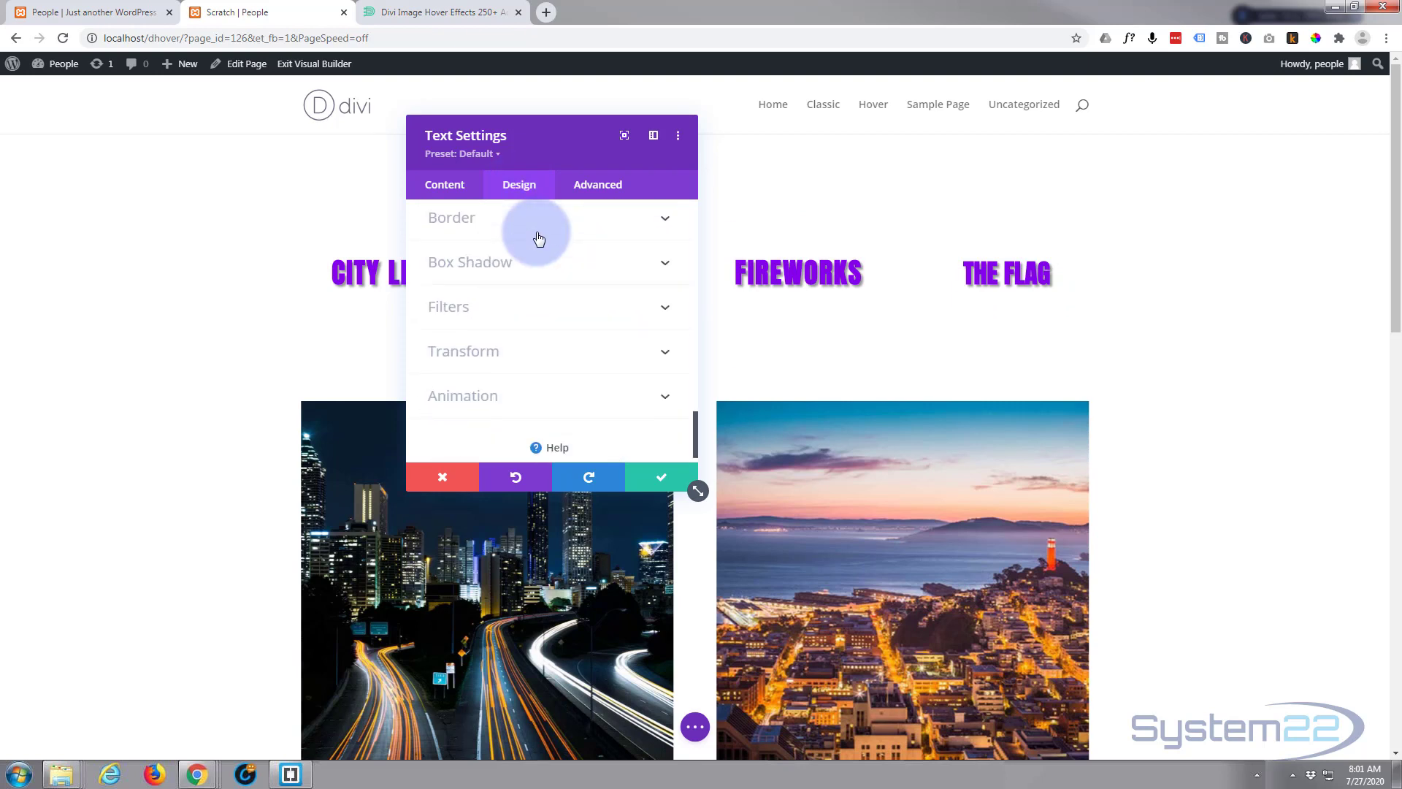
{"action": "left_click", "coordinate": [546, 292]}
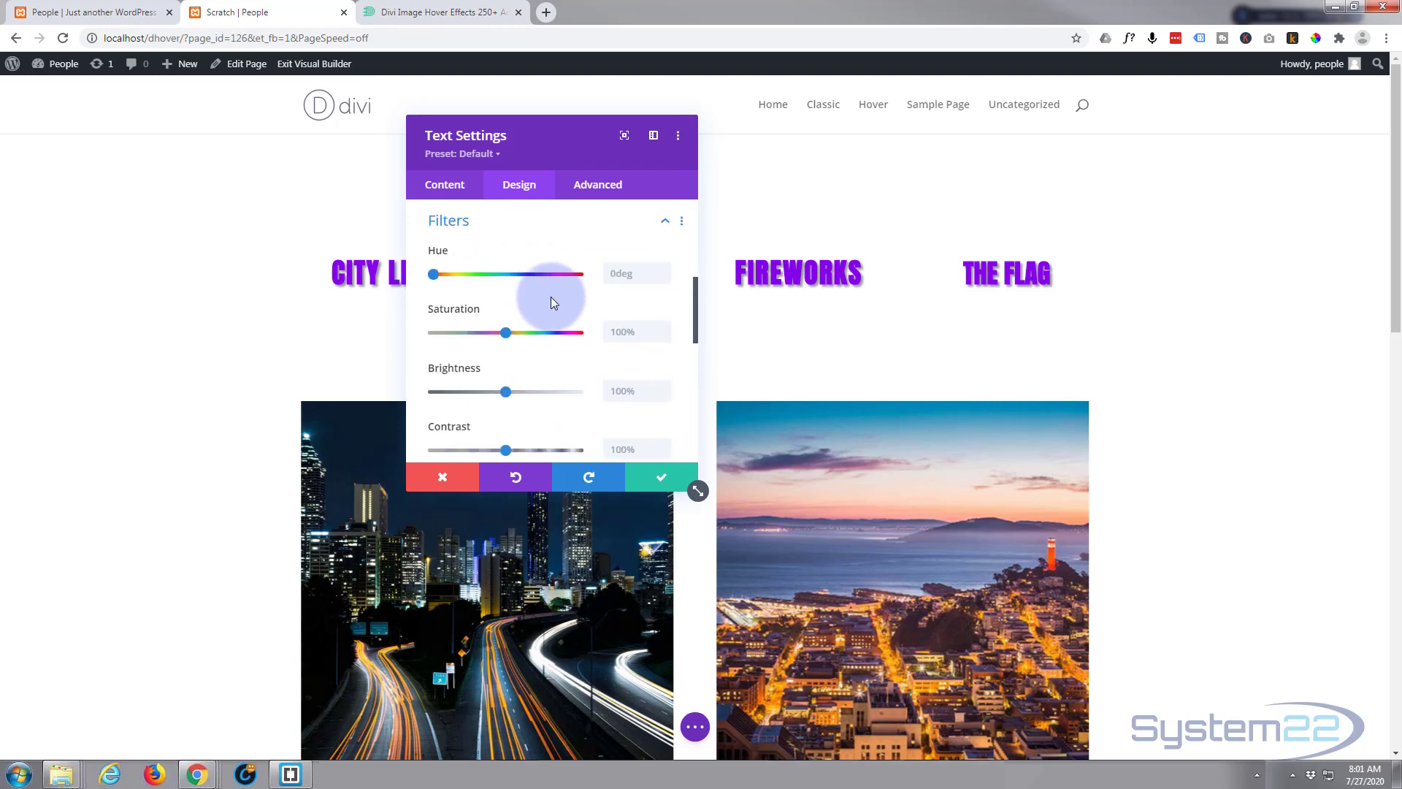
{"action": "scroll", "coordinate": [550, 296], "scroll_direction": "down", "scroll_amount": 7}
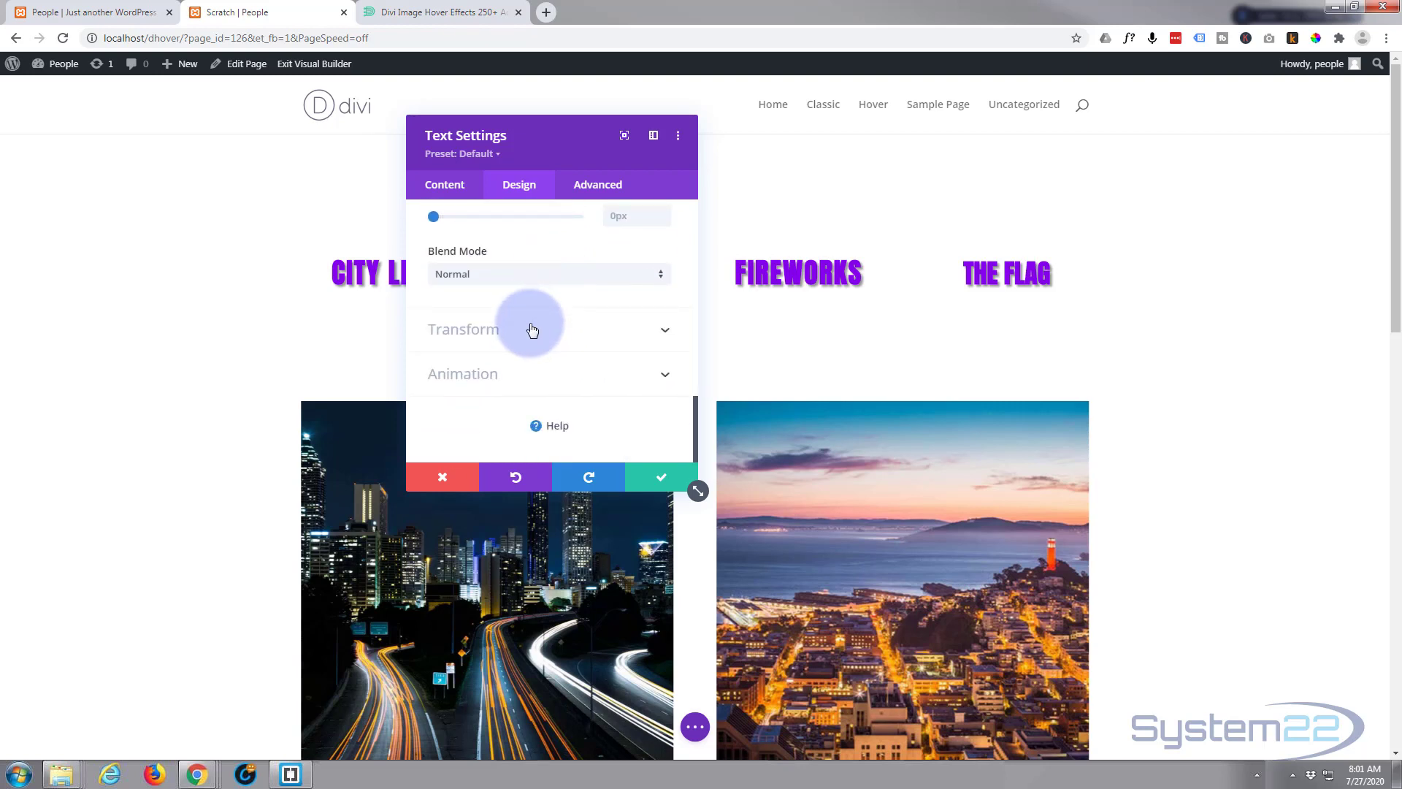
{"action": "left_click", "coordinate": [548, 328]}
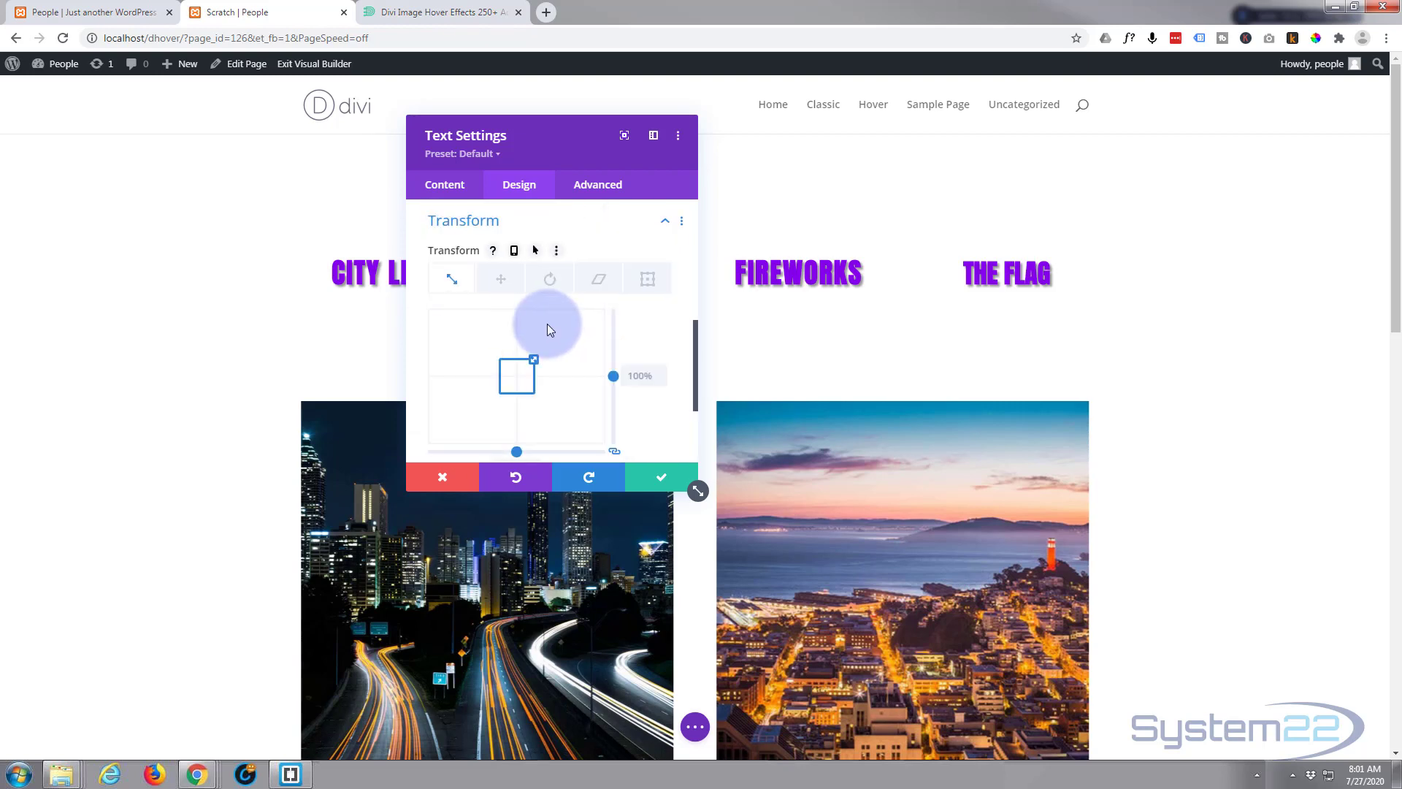
{"action": "left_click", "coordinate": [552, 283]}
{"action": "scroll", "coordinate": [511, 288], "scroll_direction": "down", "scroll_amount": 2}
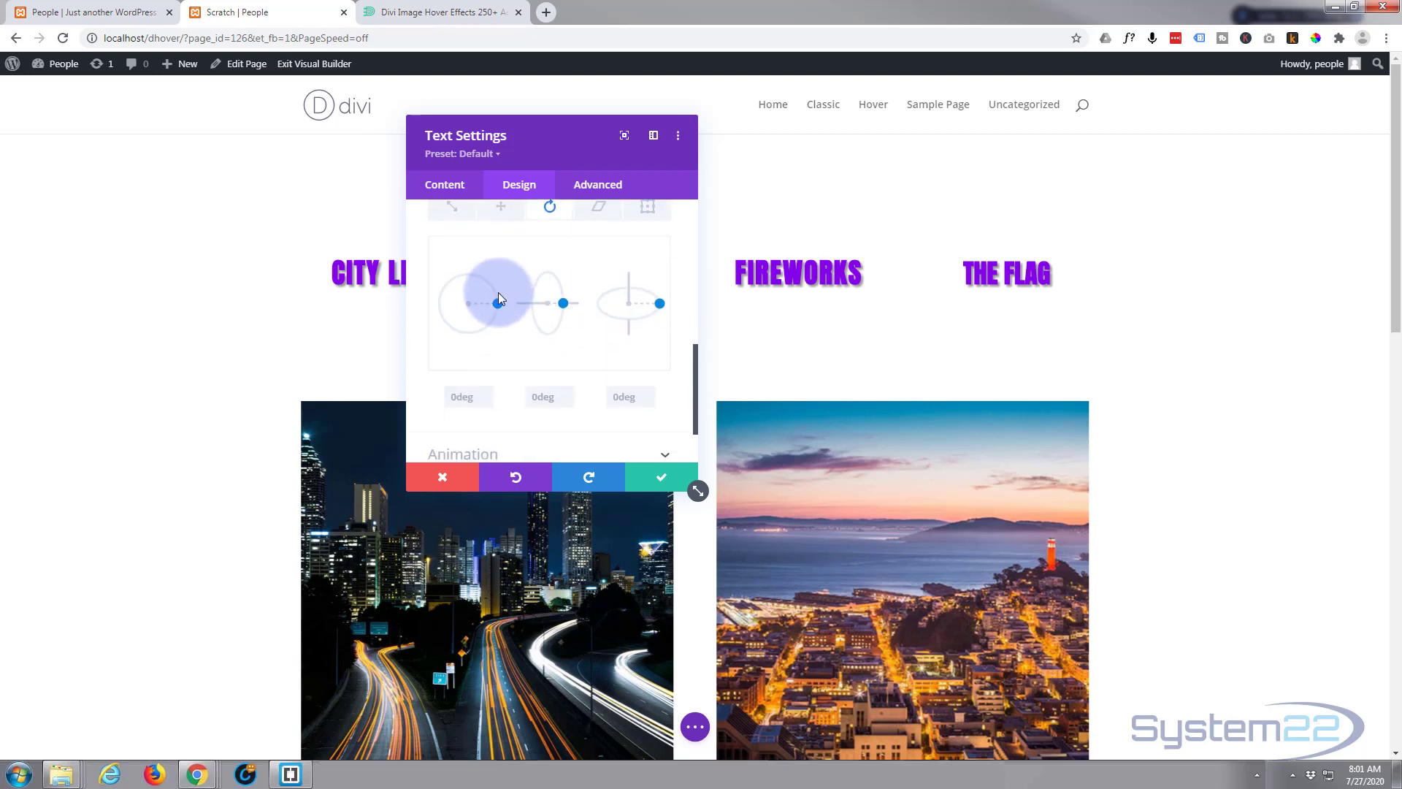
Step: Enable hover-specific Transform values for "The Flag" module and rotate it about half a turn on hover so the heading flips upside down
{"action": "scroll", "coordinate": [515, 288], "scroll_direction": "up", "scroll_amount": 2}
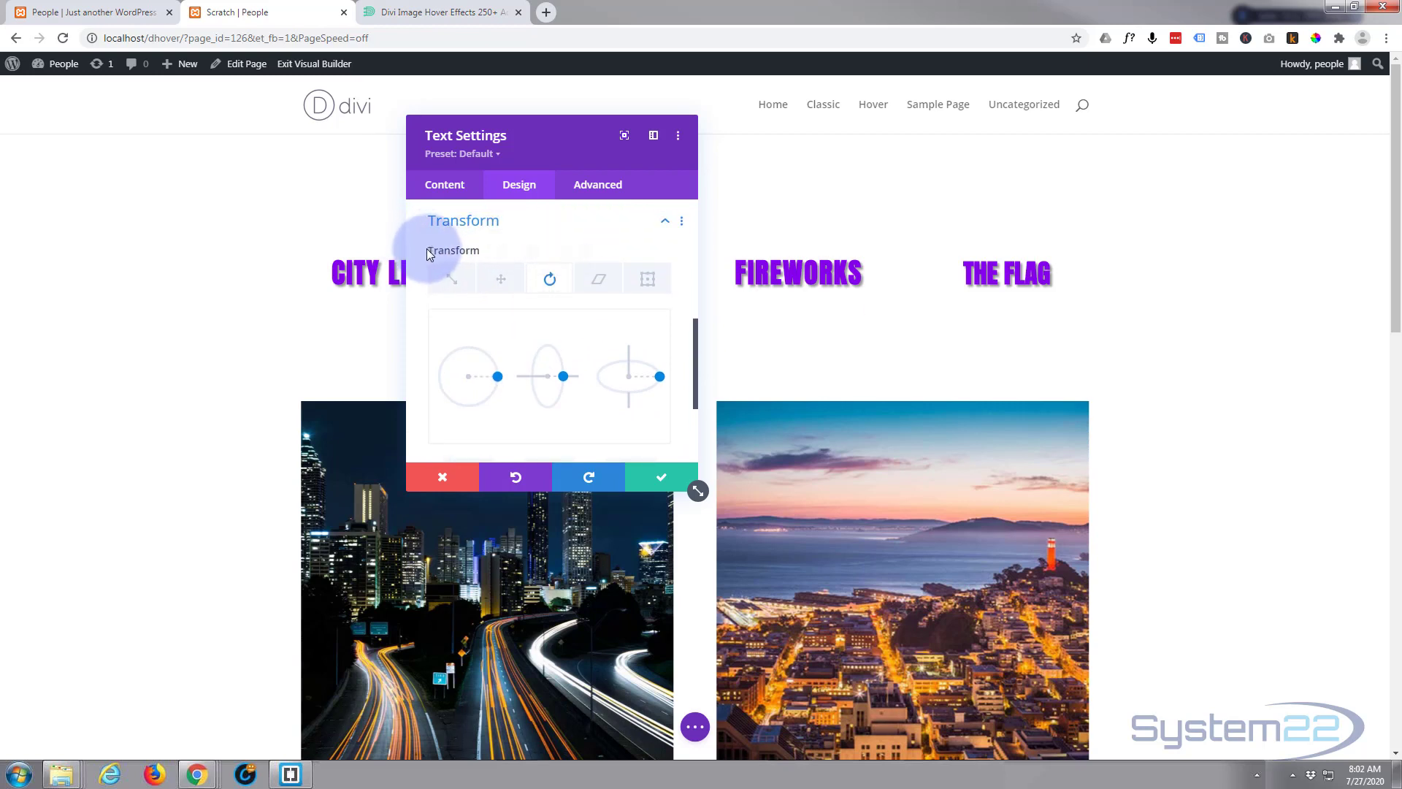
{"action": "mouse_move", "coordinate": [436, 250]}
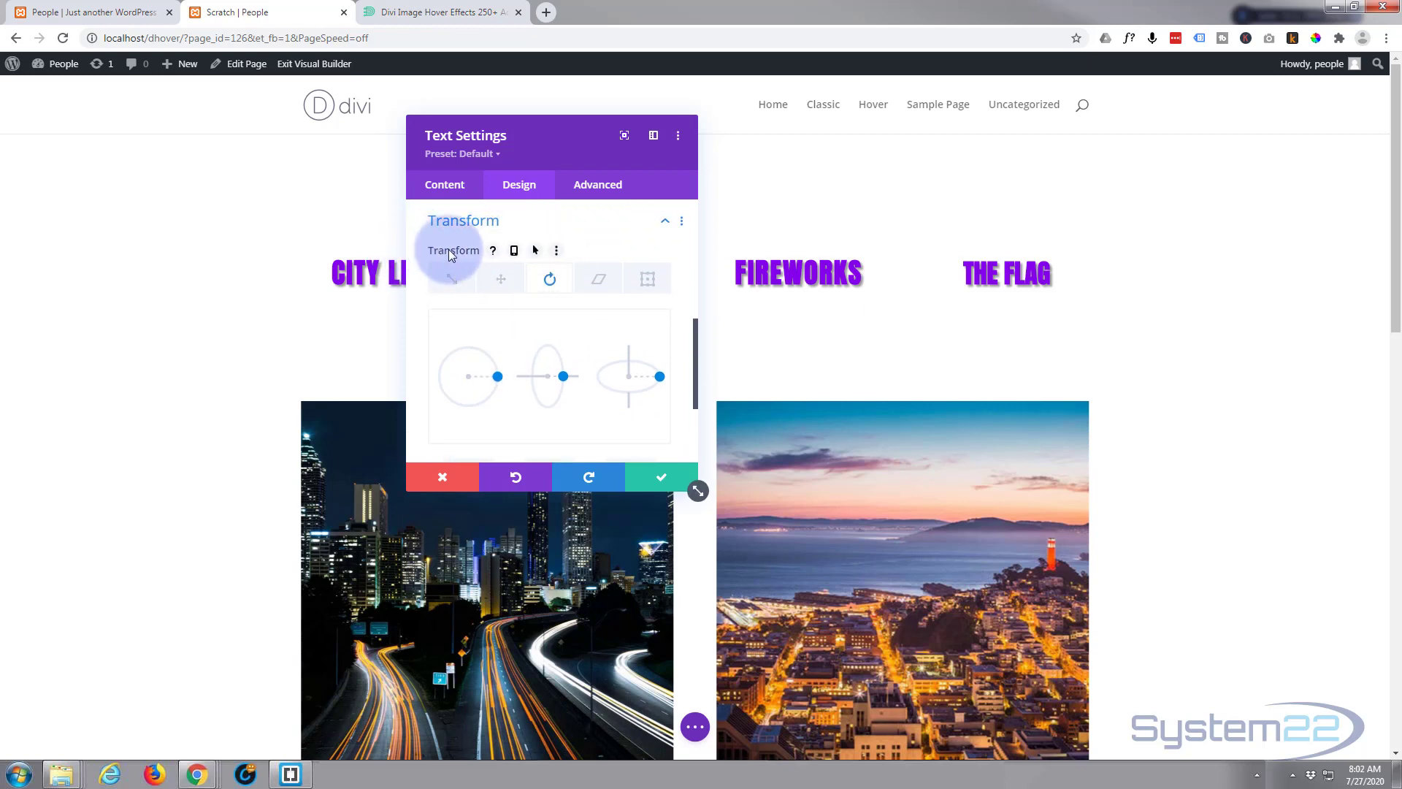
{"action": "left_click", "coordinate": [536, 252]}
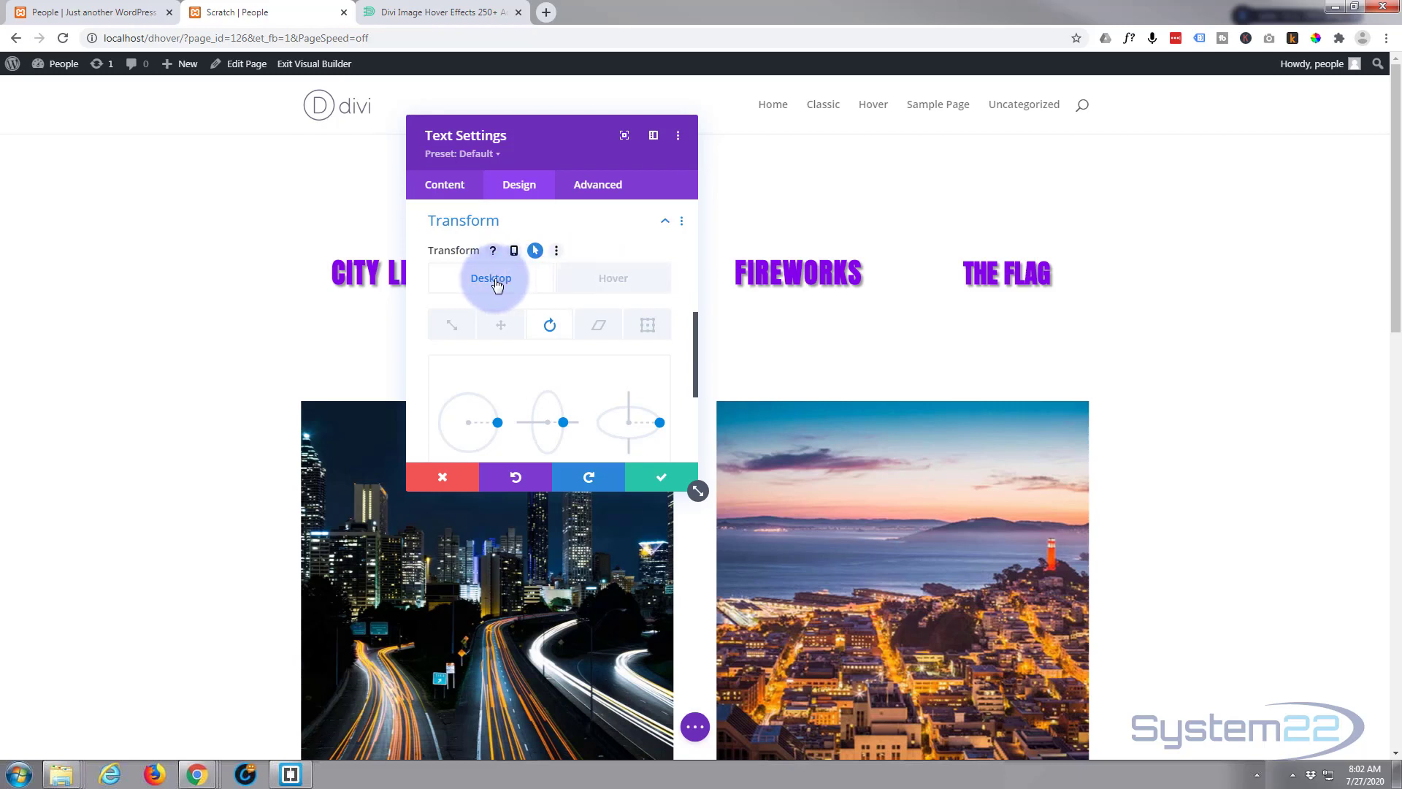
{"action": "left_click", "coordinate": [626, 286]}
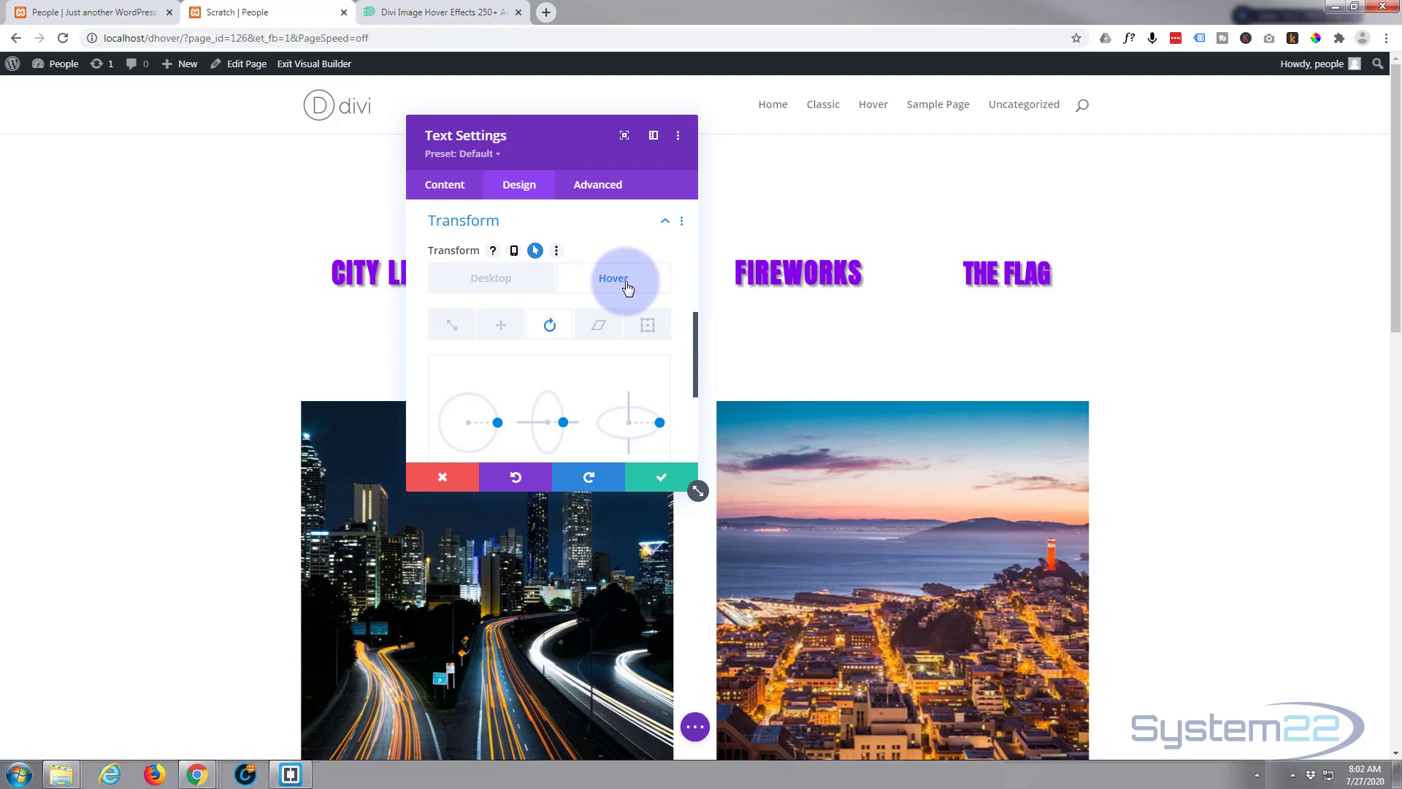
{"action": "left_click", "coordinate": [508, 284]}
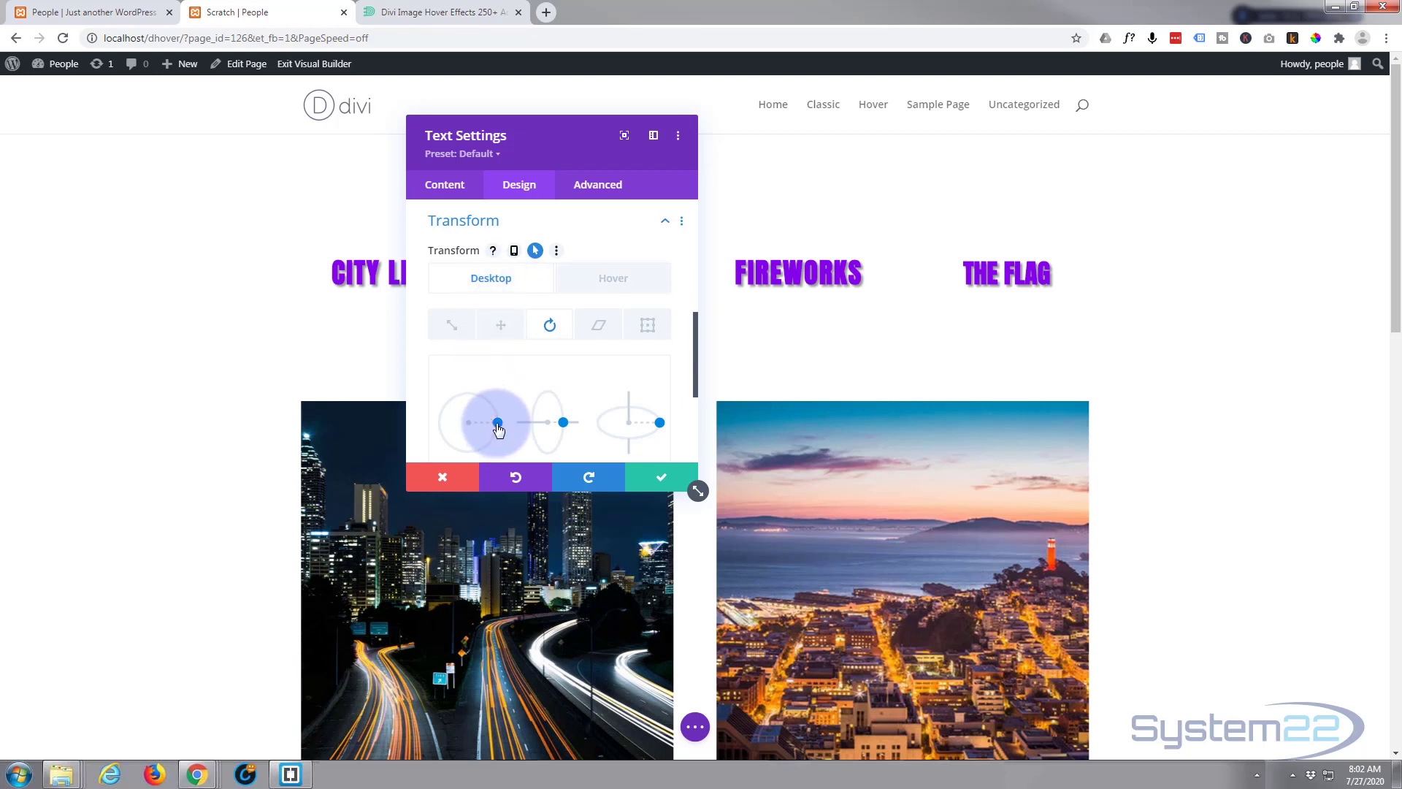
{"action": "left_click", "coordinate": [619, 286]}
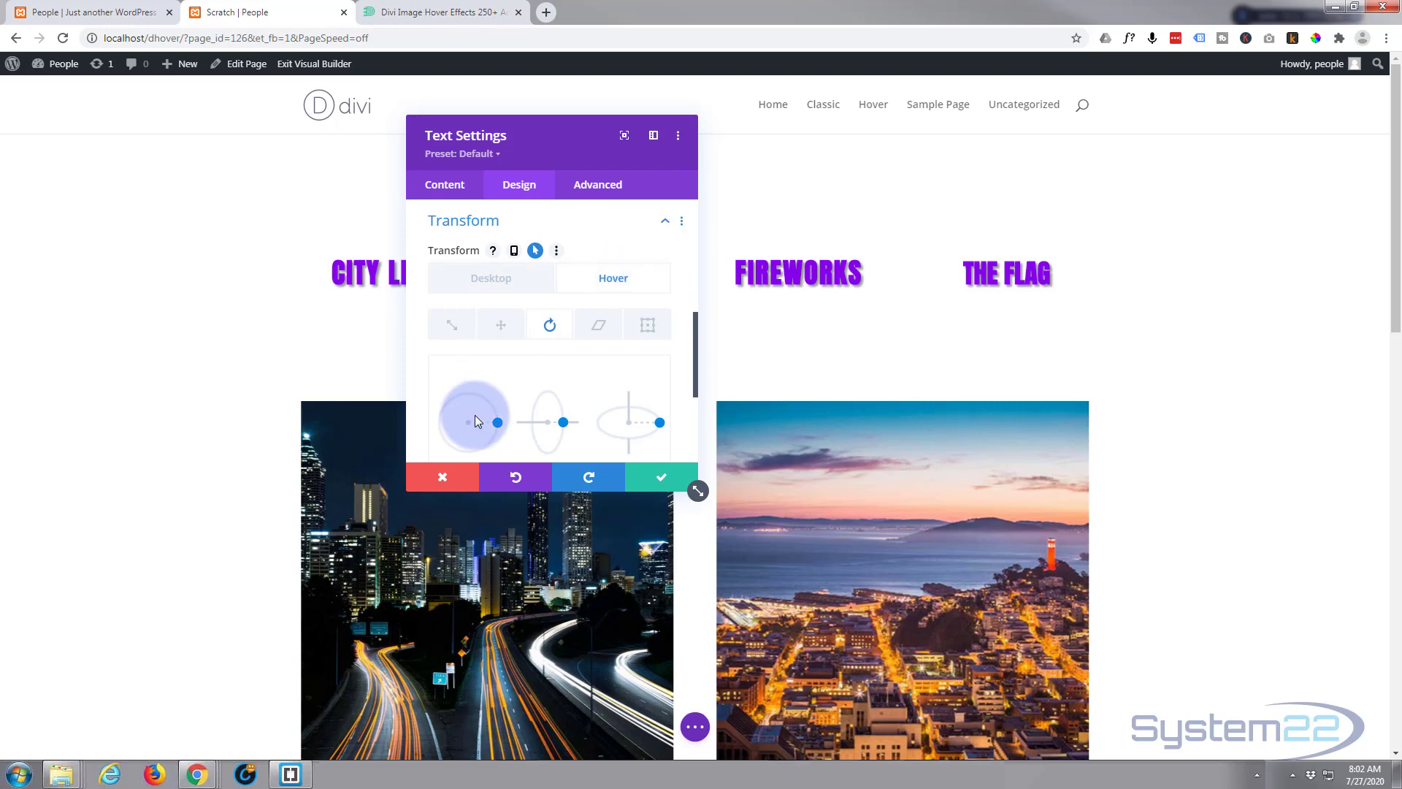
{"action": "left_click_drag", "start_coordinate": [502, 427], "coordinate": [425, 419]}
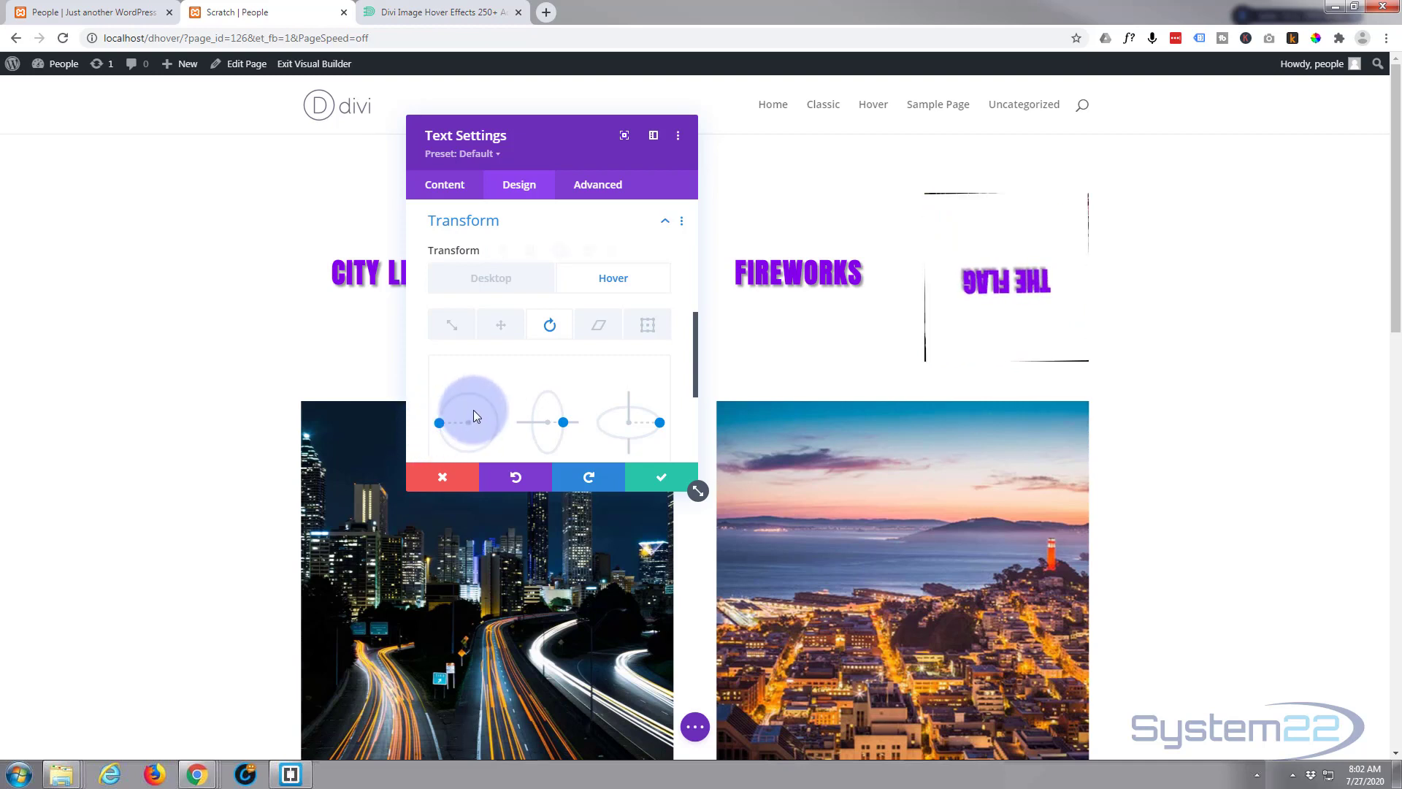
{"action": "scroll", "coordinate": [473, 409], "scroll_direction": "down", "scroll_amount": 2}
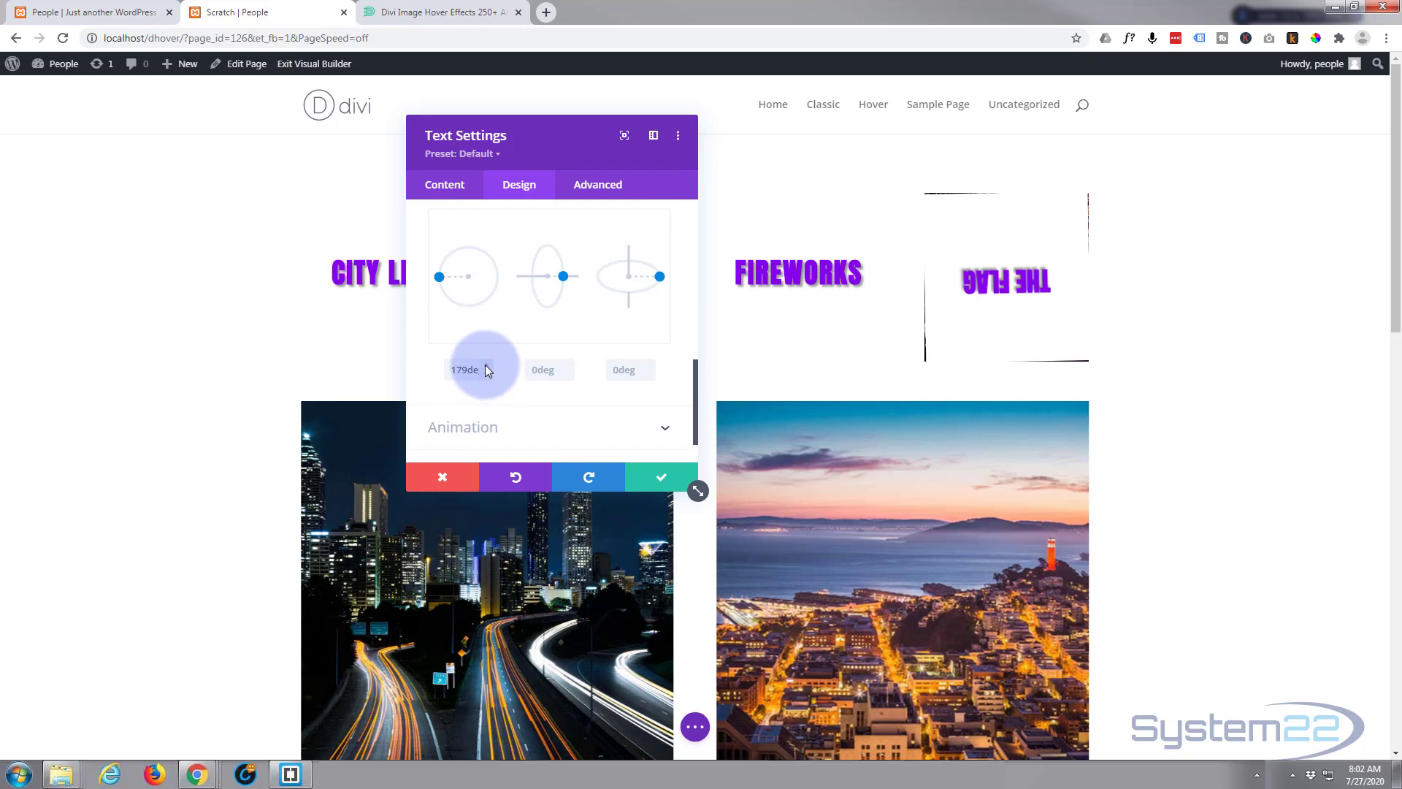
{"action": "left_click", "coordinate": [485, 365]}
{"action": "scroll", "coordinate": [532, 340], "scroll_direction": "up", "scroll_amount": 2}
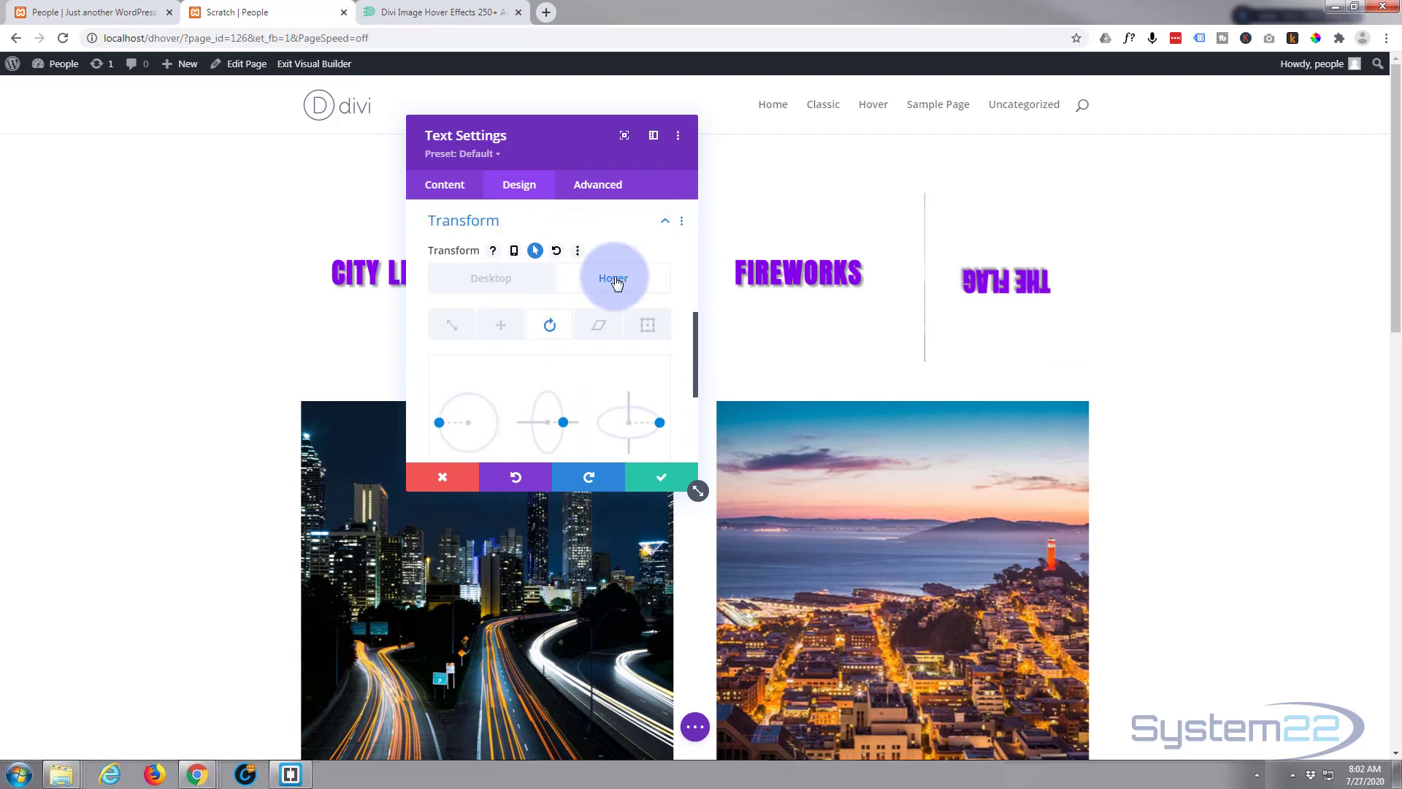
{"action": "left_click", "coordinate": [485, 280]}
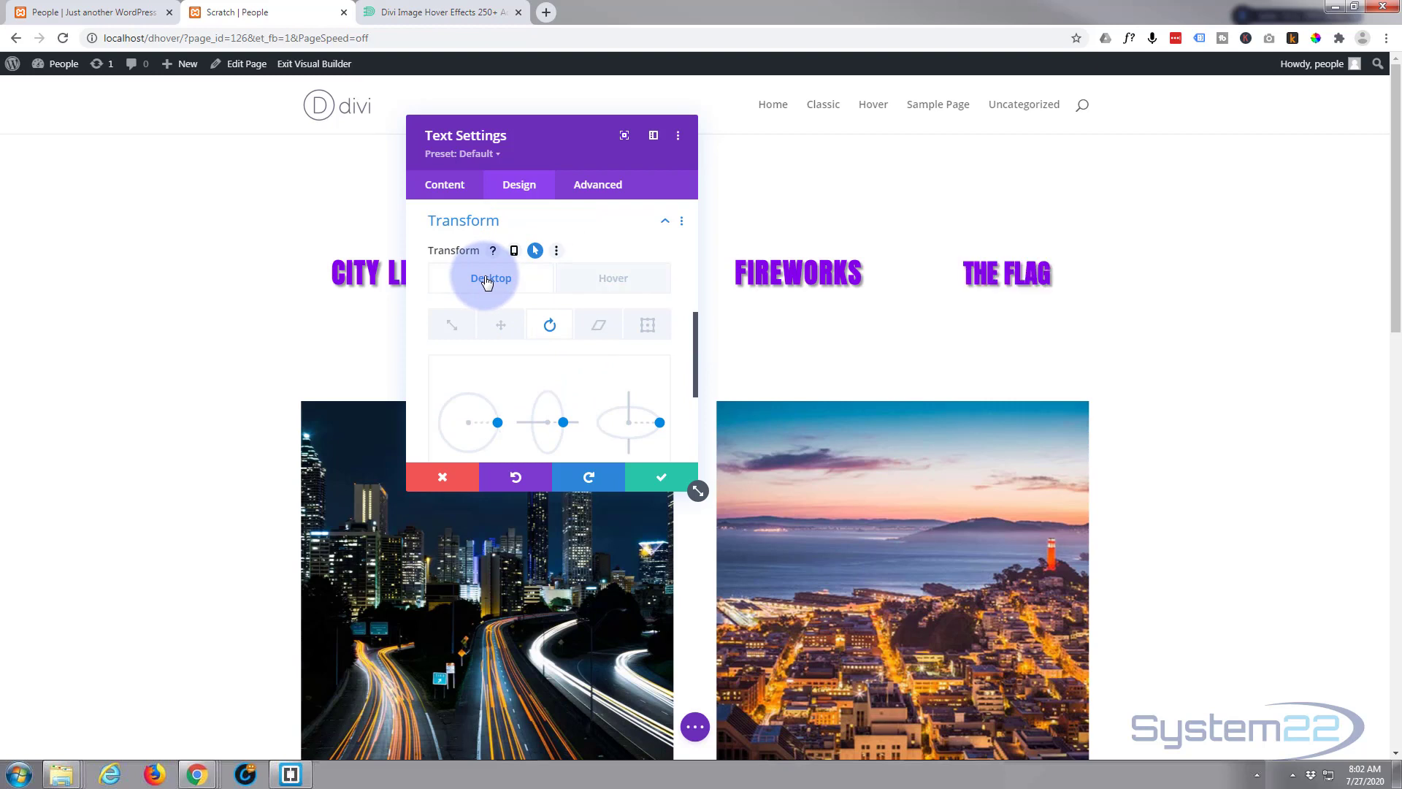
{"action": "left_click", "coordinate": [613, 281]}
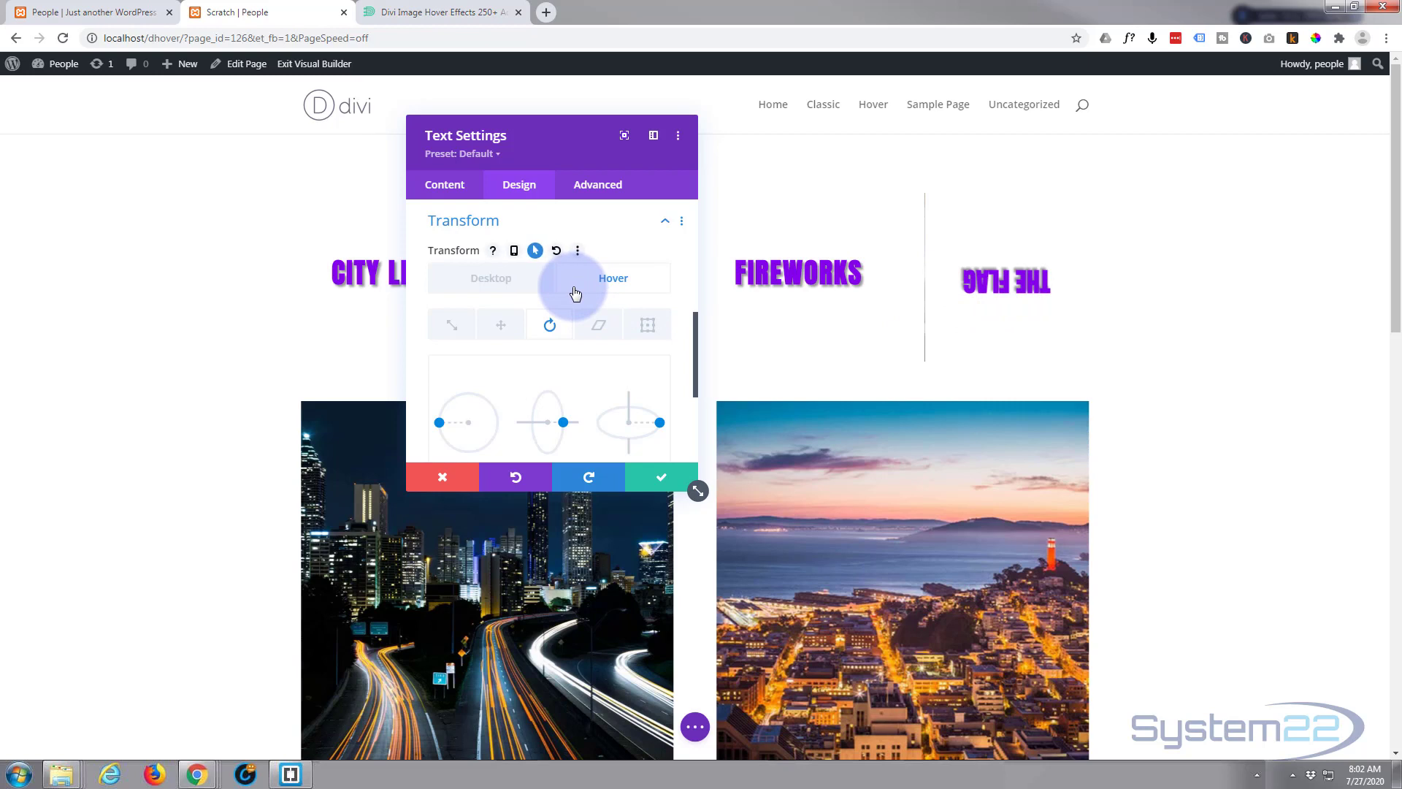
Step: Enable the hover state for the module's filter opacity and set the hover opacity to 0%
{"action": "scroll", "coordinate": [572, 290], "scroll_direction": "up", "scroll_amount": 2}
{"action": "left_click", "coordinate": [540, 325]}
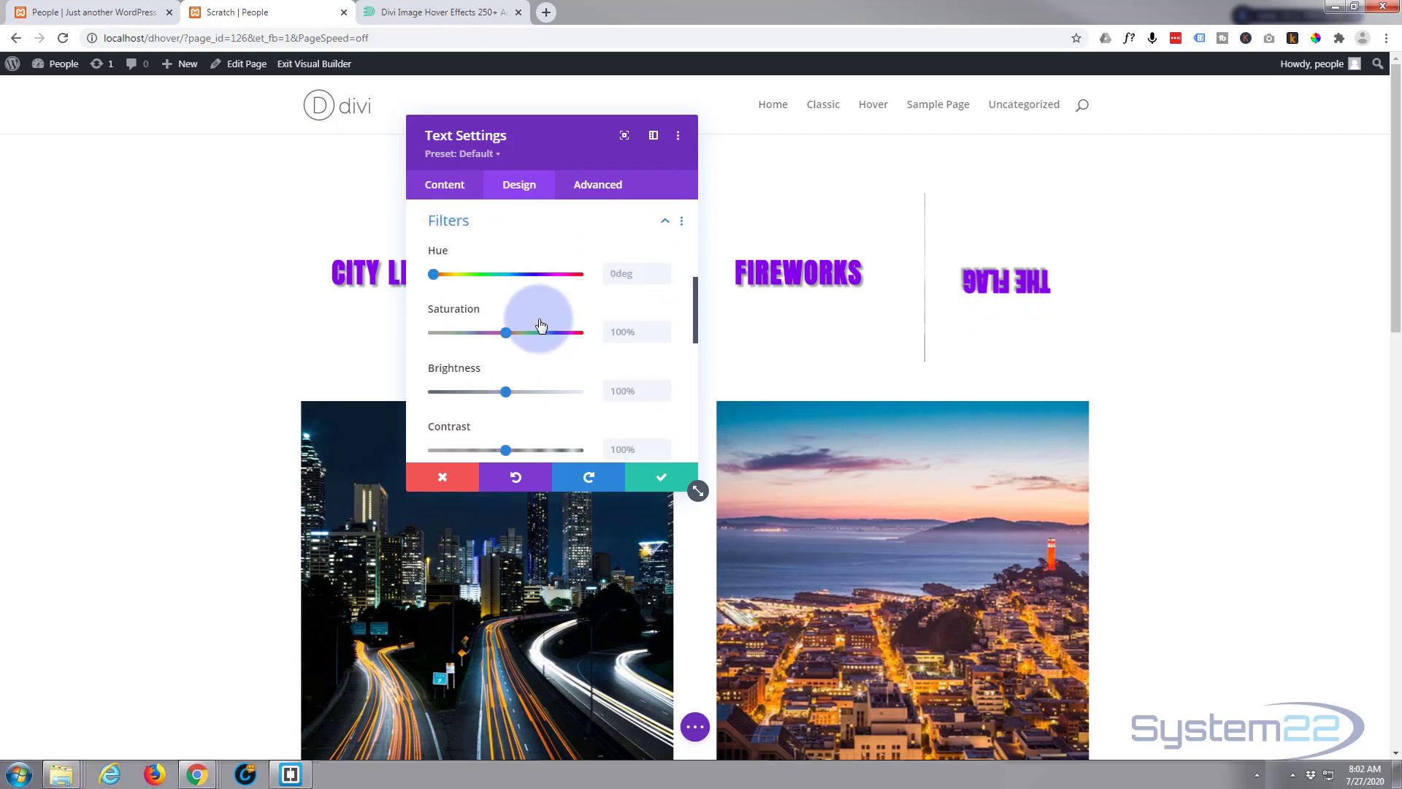
{"action": "scroll", "coordinate": [538, 301], "scroll_direction": "down", "scroll_amount": 3}
{"action": "scroll", "coordinate": [541, 305], "scroll_direction": "down", "scroll_amount": 2}
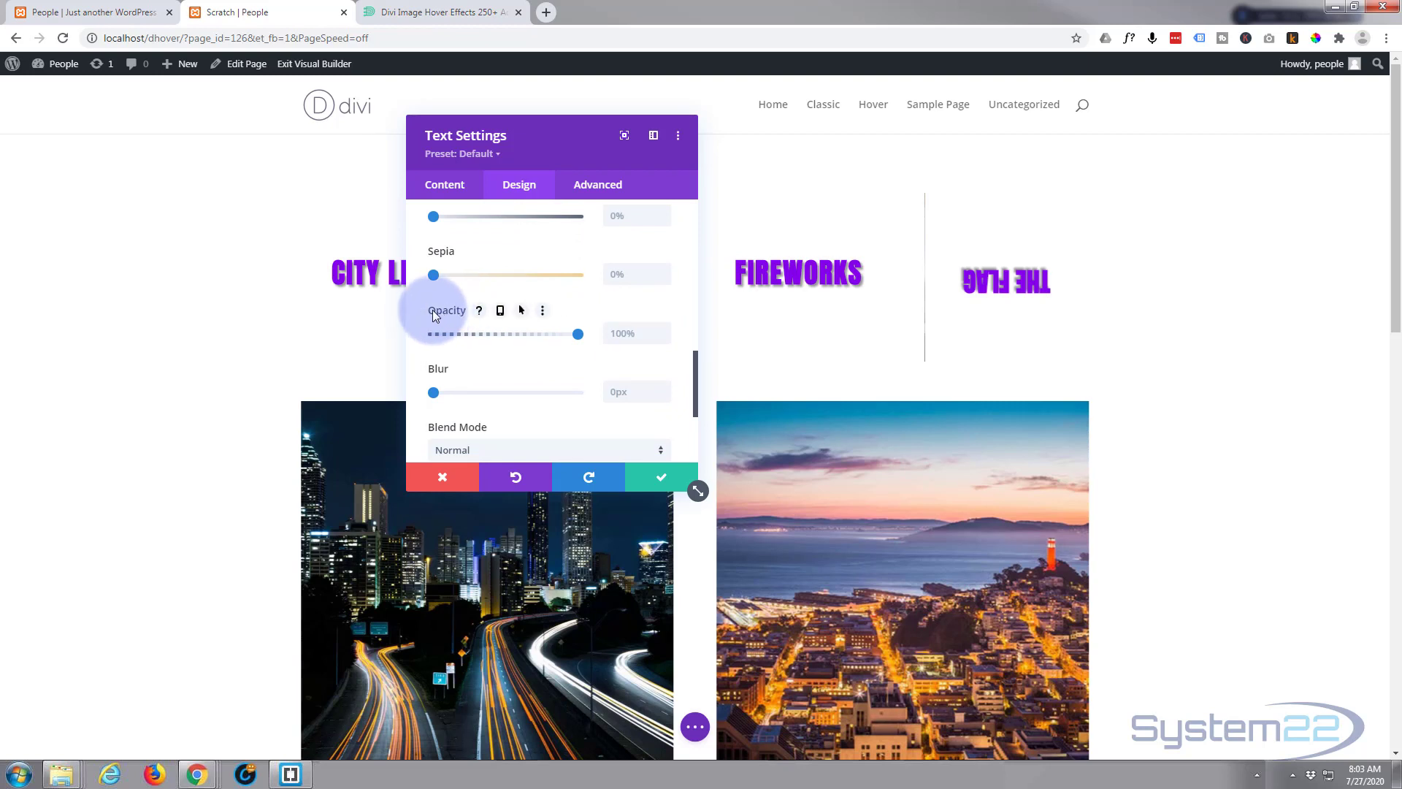
{"action": "left_click", "coordinate": [521, 310]}
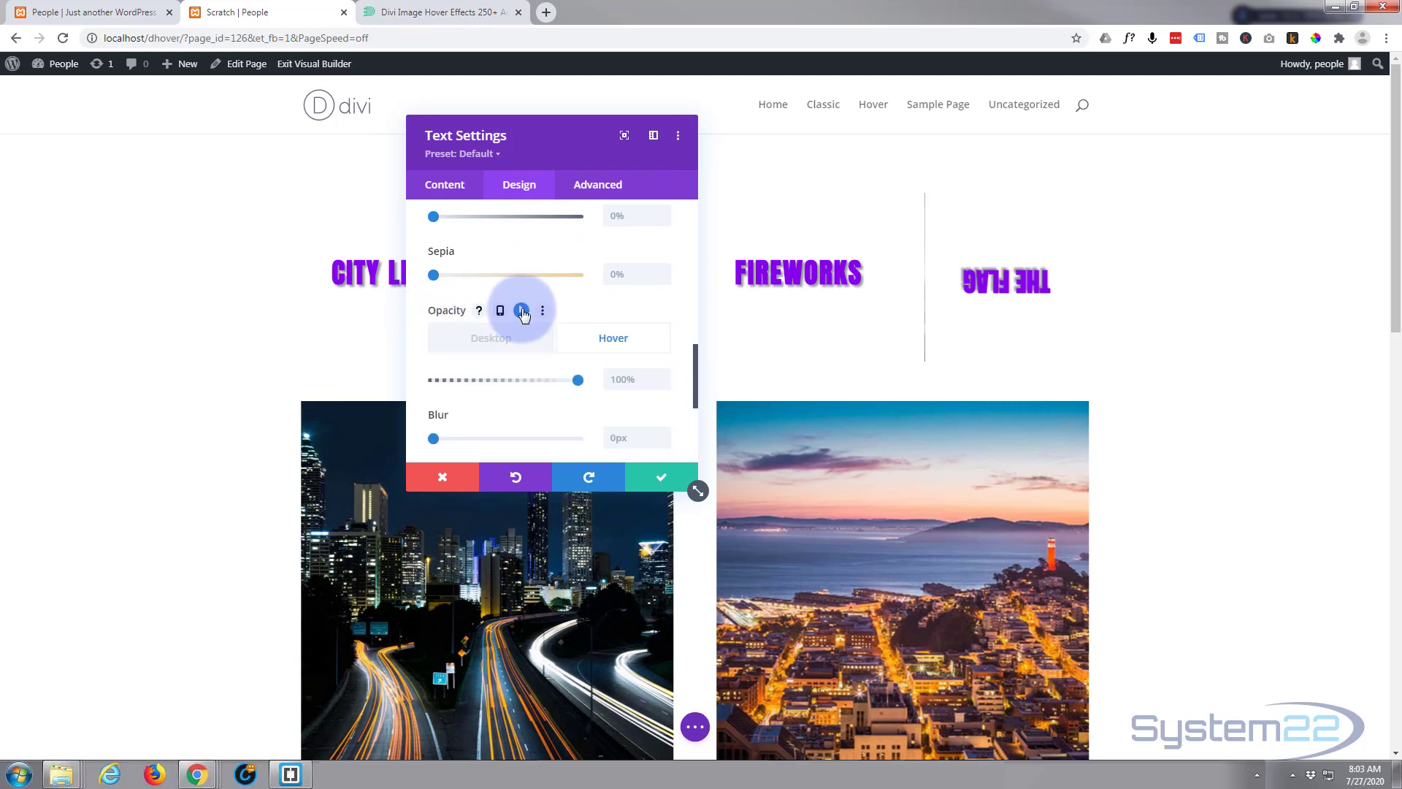
{"action": "scroll", "coordinate": [593, 281], "scroll_direction": "down", "scroll_amount": 1}
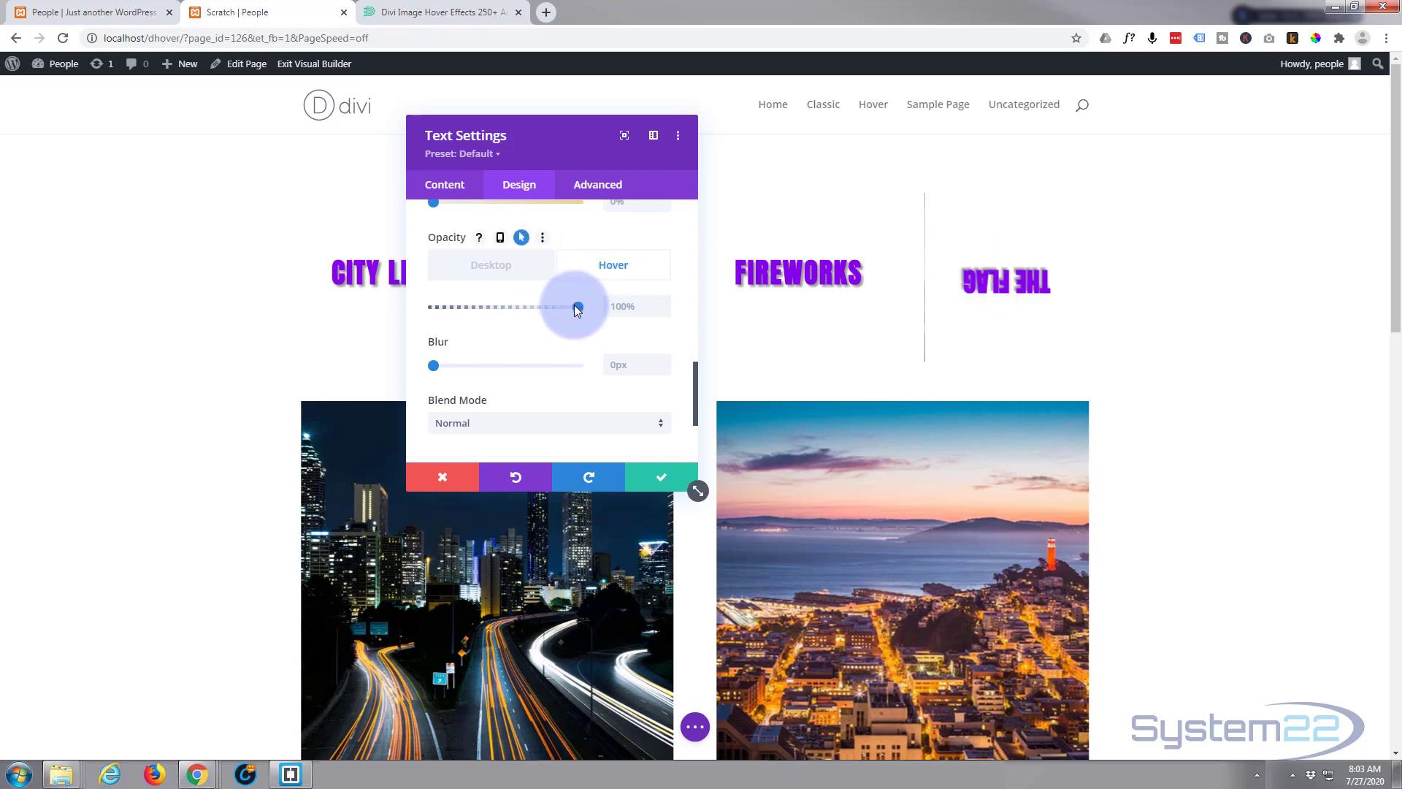
{"action": "left_click_drag", "start_coordinate": [576, 306], "coordinate": [430, 310]}
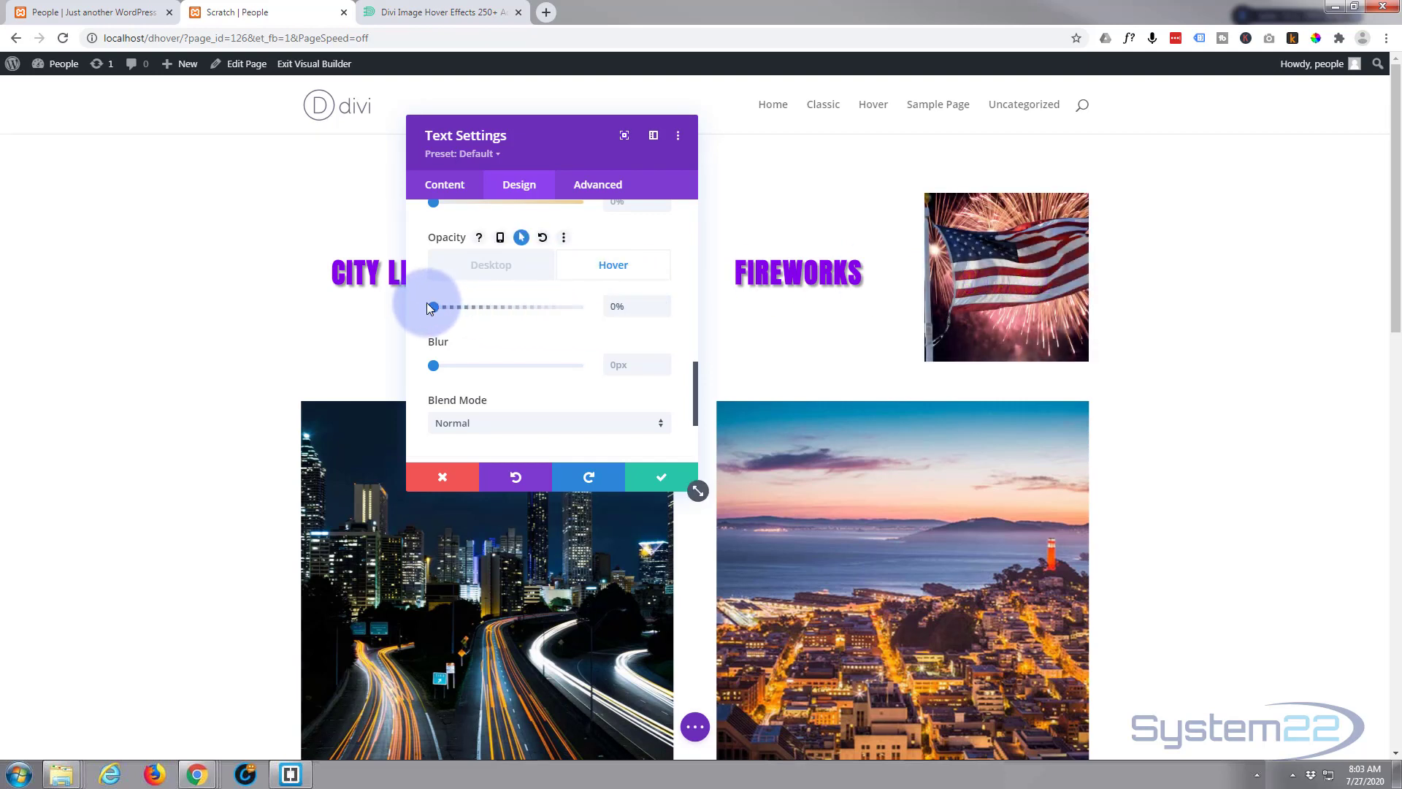
{"action": "left_click", "coordinate": [491, 267]}
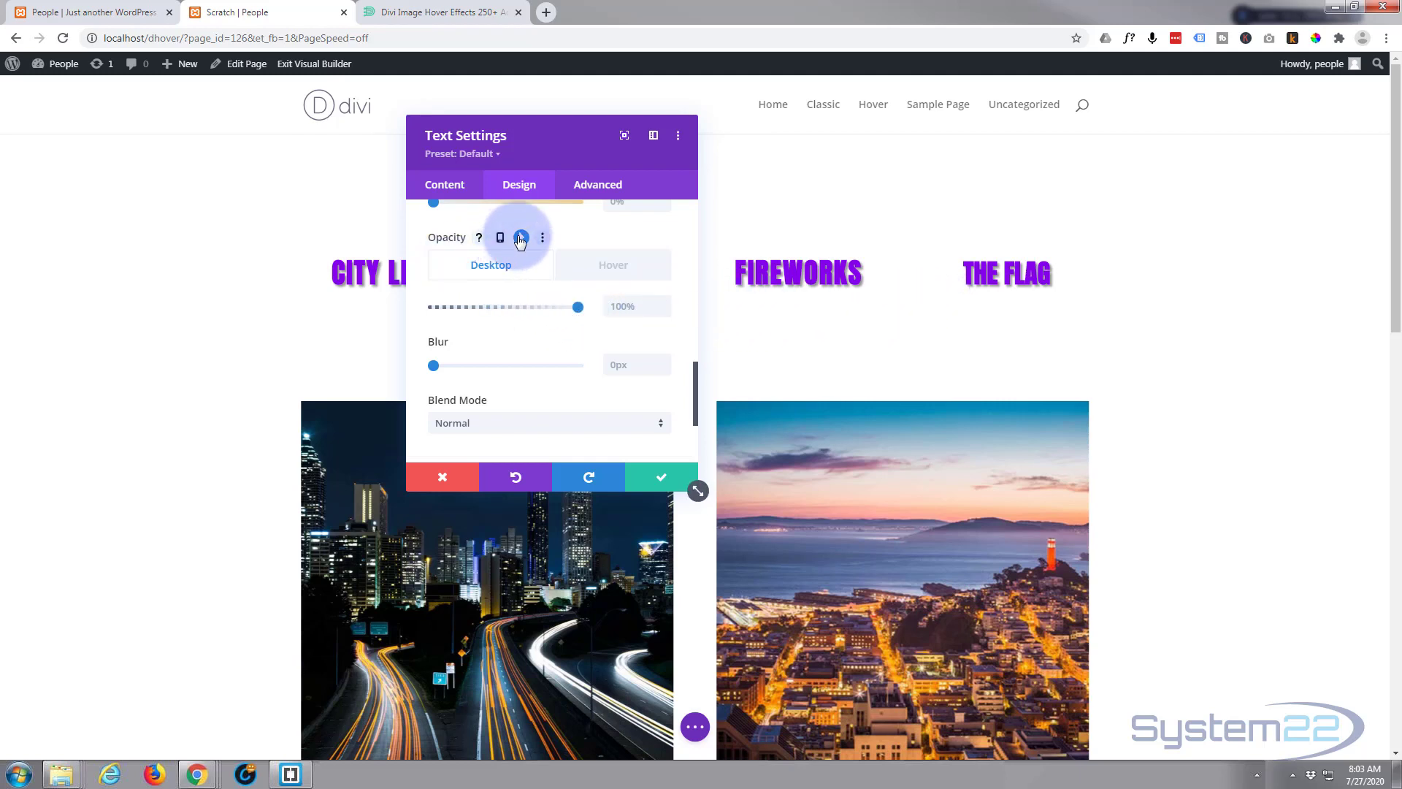
Step: Set the module's transition duration to 1450ms with an Ease-In-Out speed curve and save the module settings
{"action": "left_click", "coordinate": [601, 190]}
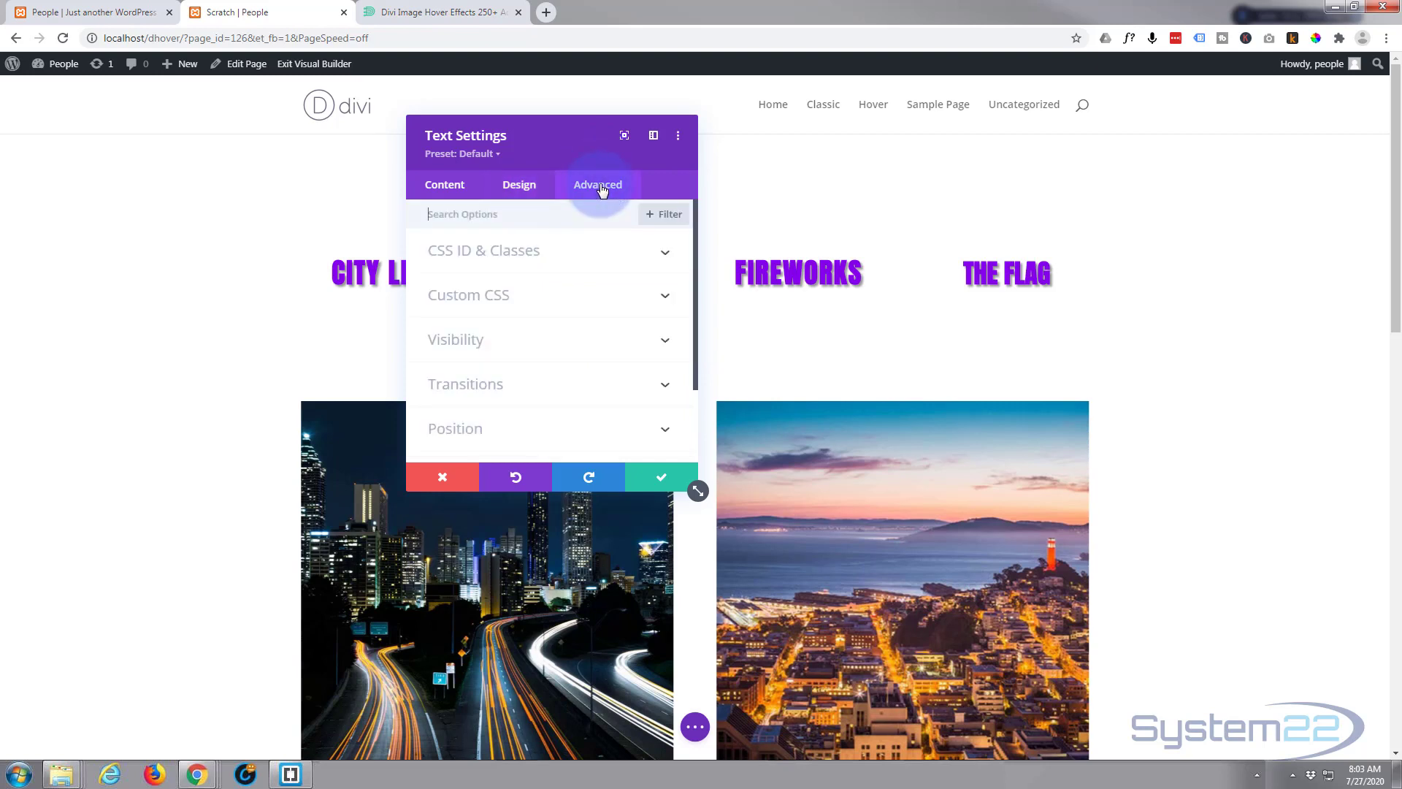
{"action": "left_click", "coordinate": [541, 392]}
{"action": "left_click", "coordinate": [624, 273]}
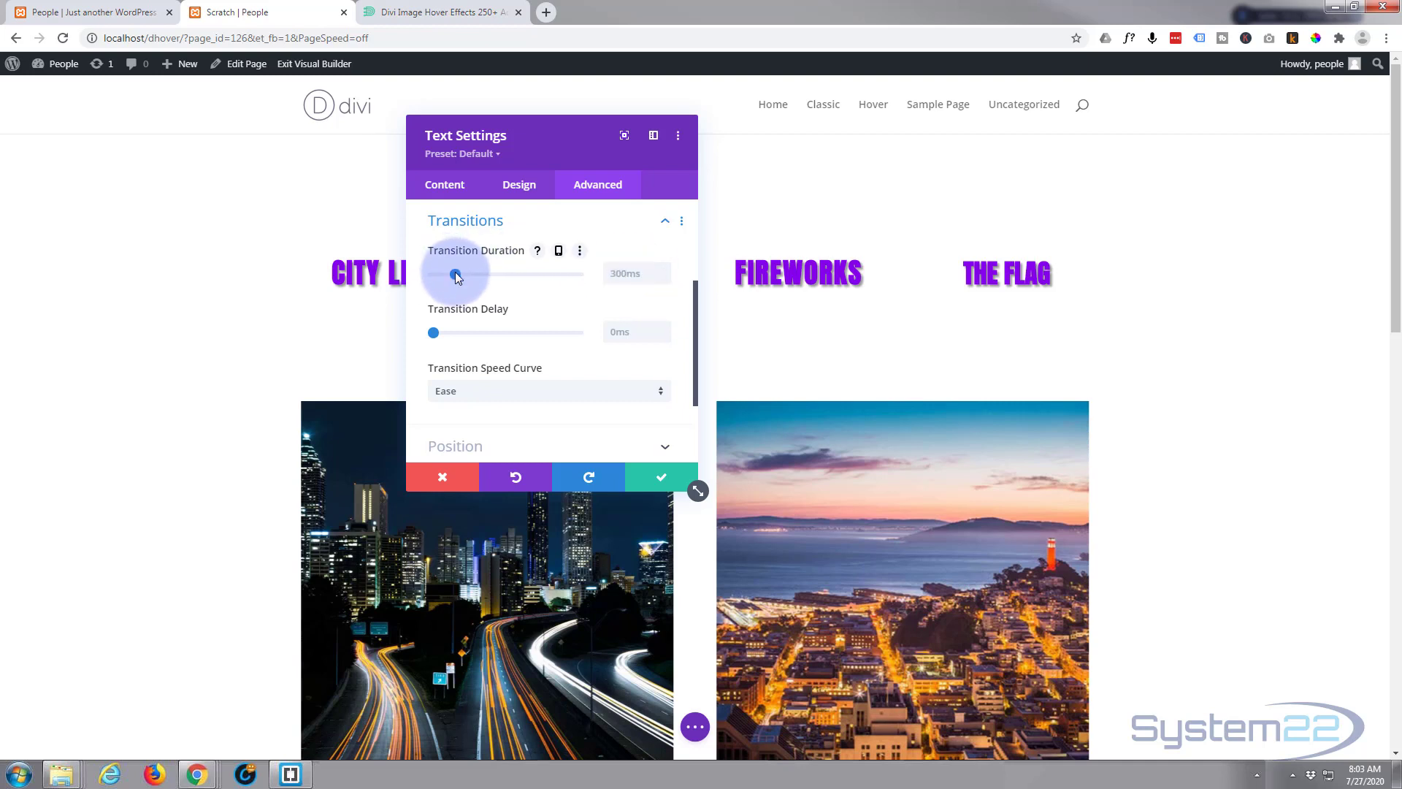
{"action": "left_click_drag", "start_coordinate": [455, 273], "coordinate": [520, 277]}
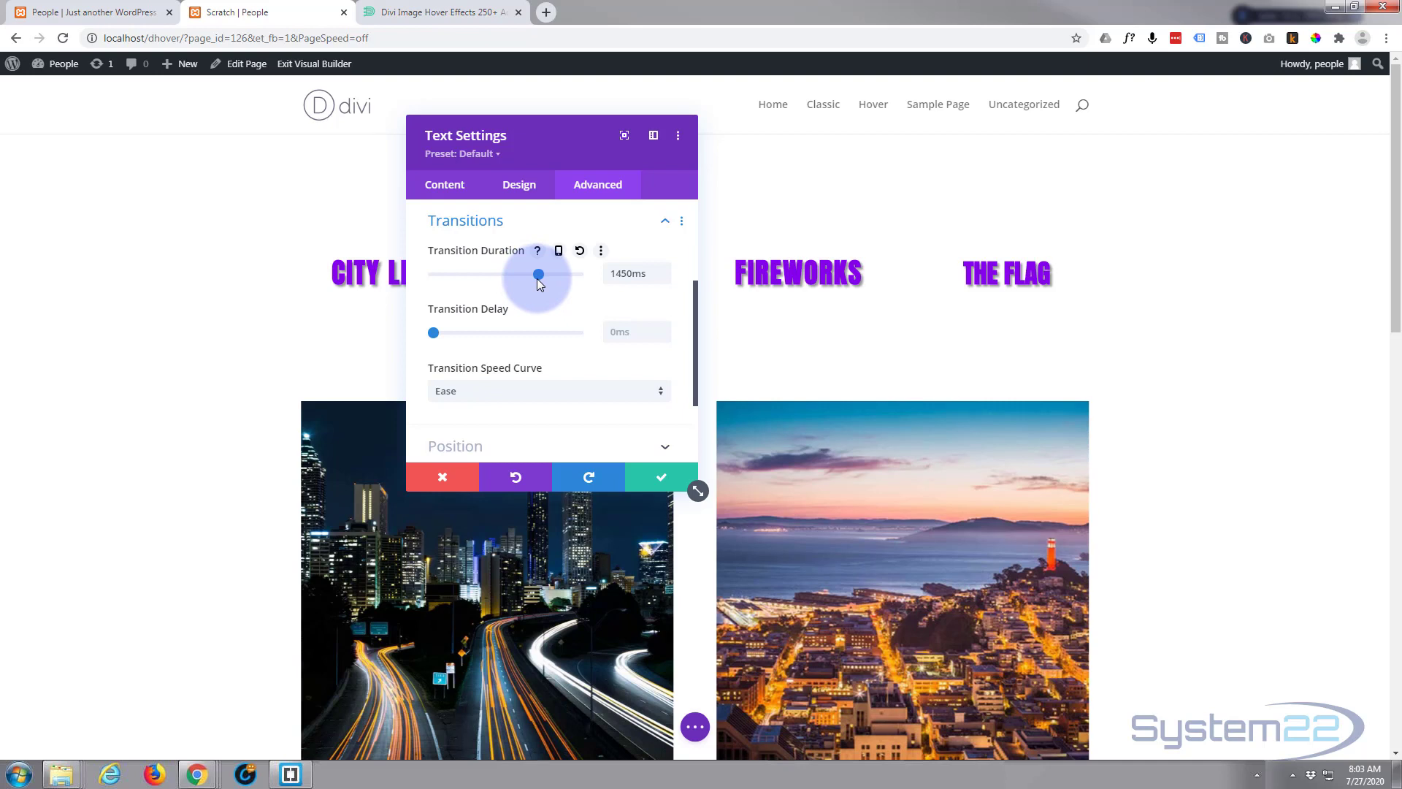
{"action": "left_click", "coordinate": [643, 398]}
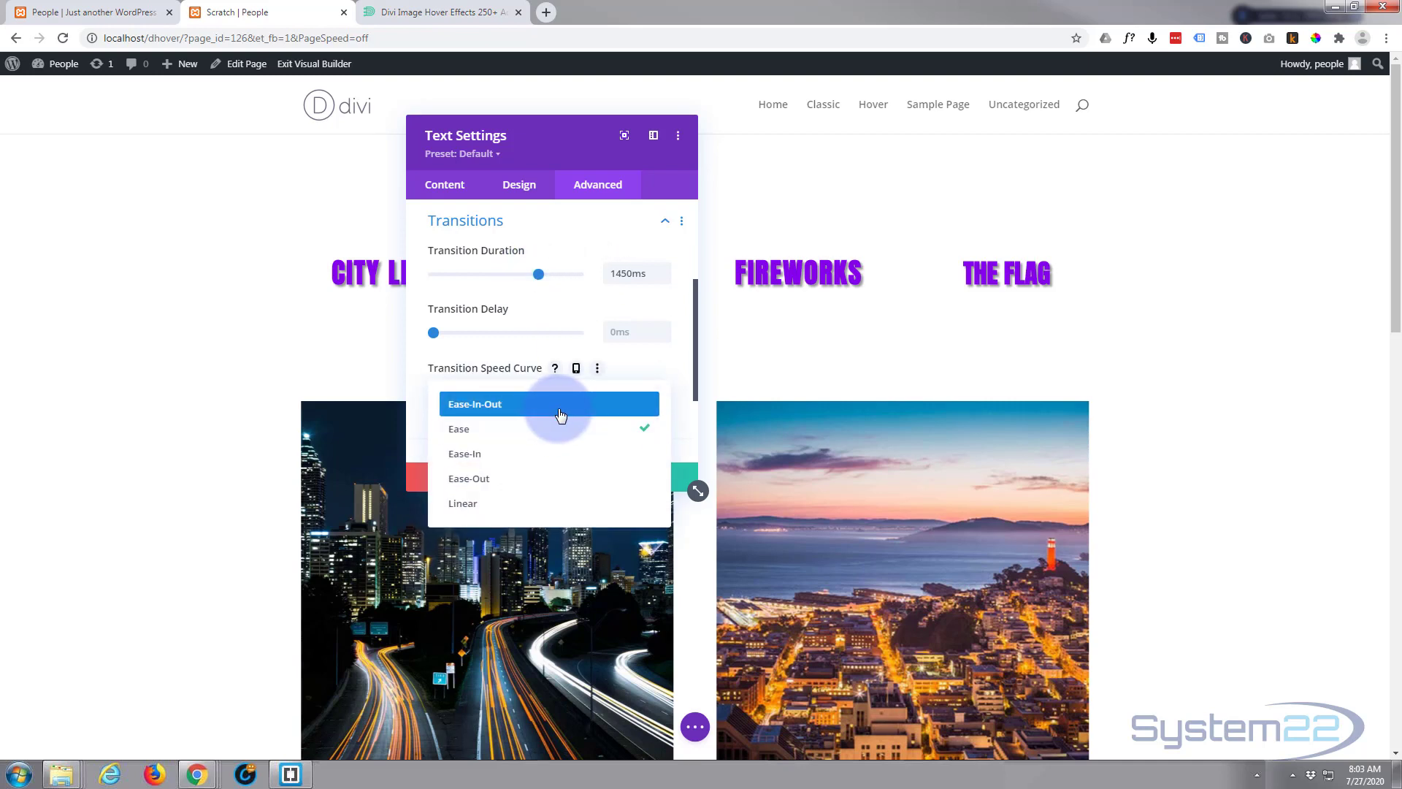
{"action": "left_click", "coordinate": [560, 415]}
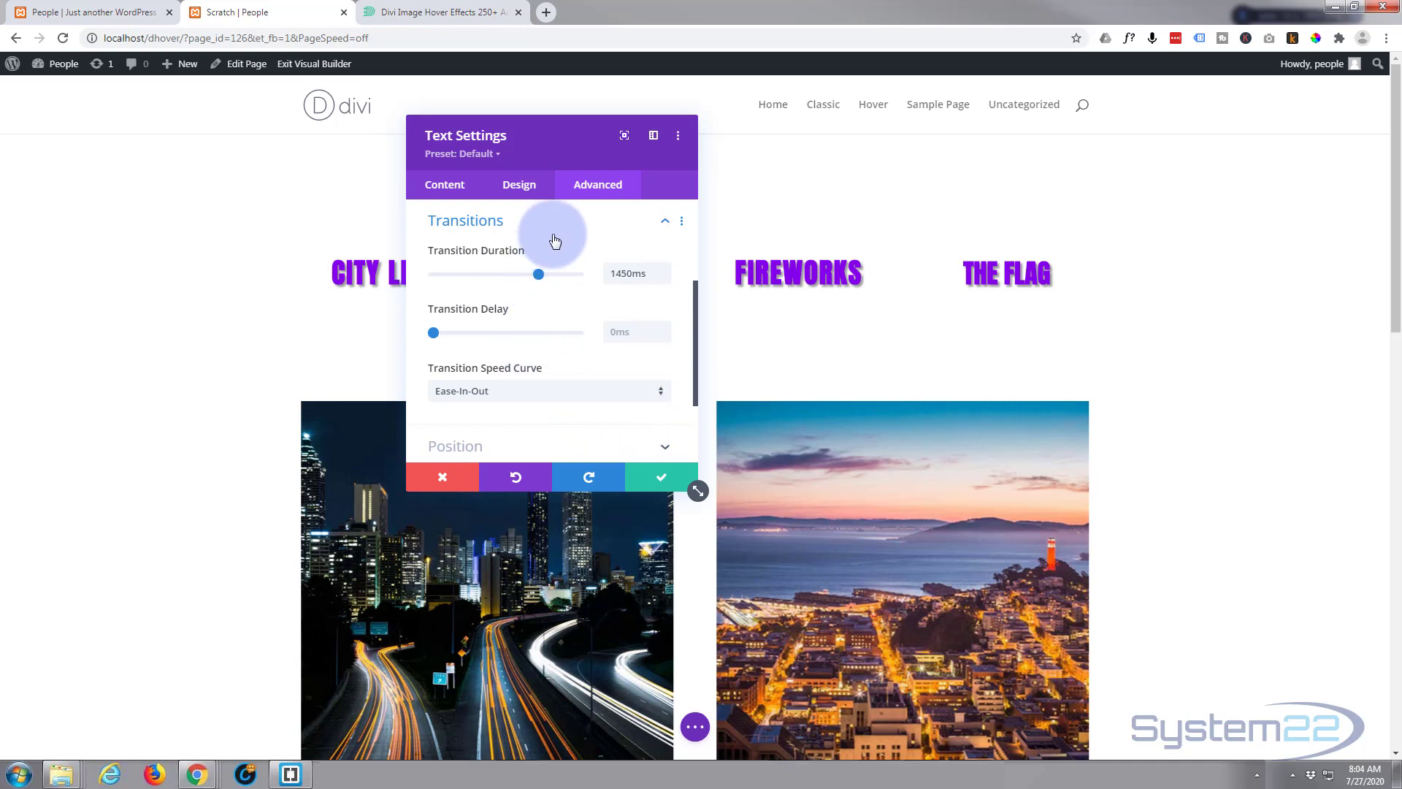
{"action": "left_click", "coordinate": [662, 479]}
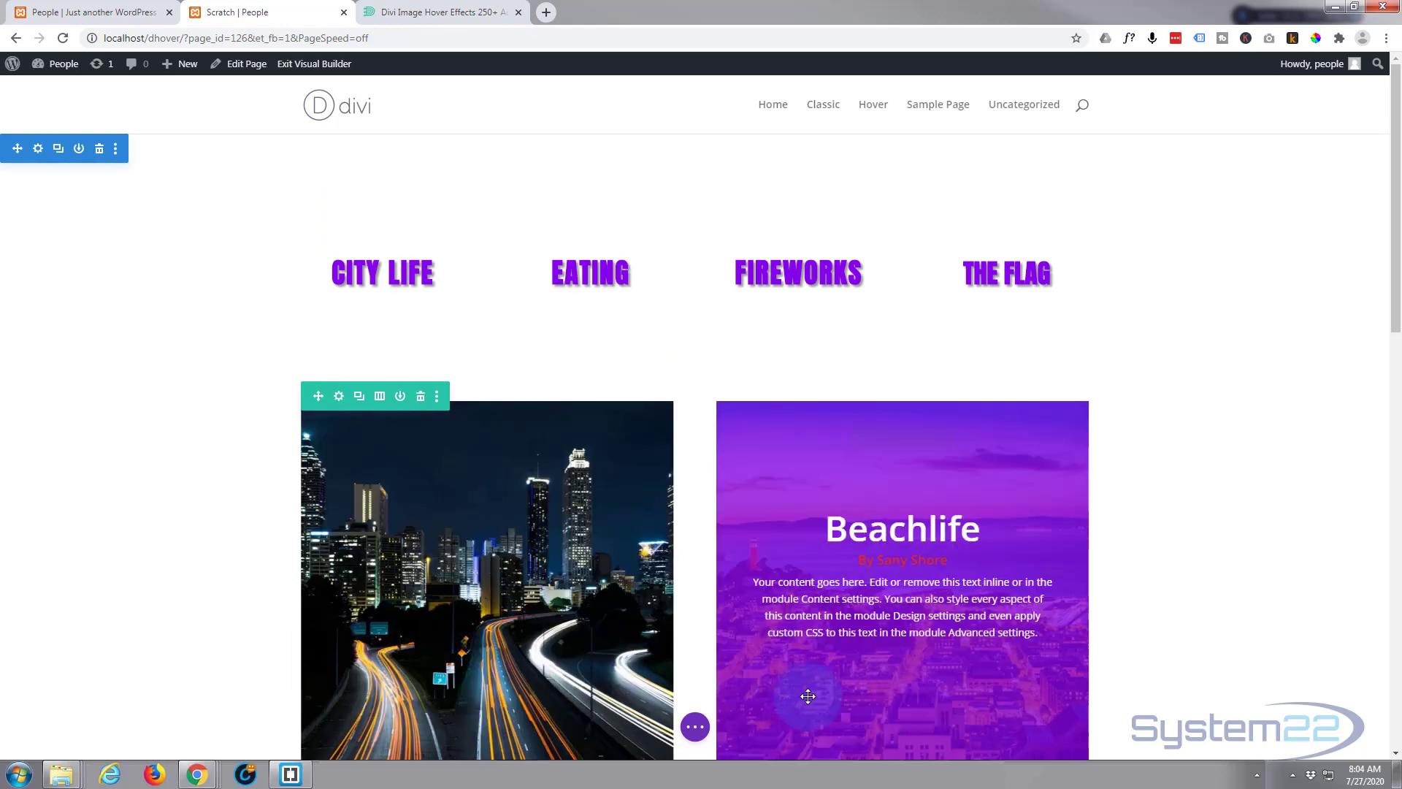
Step: Save the page as a draft and exit the Visual Builder
{"action": "left_click", "coordinate": [696, 730]}
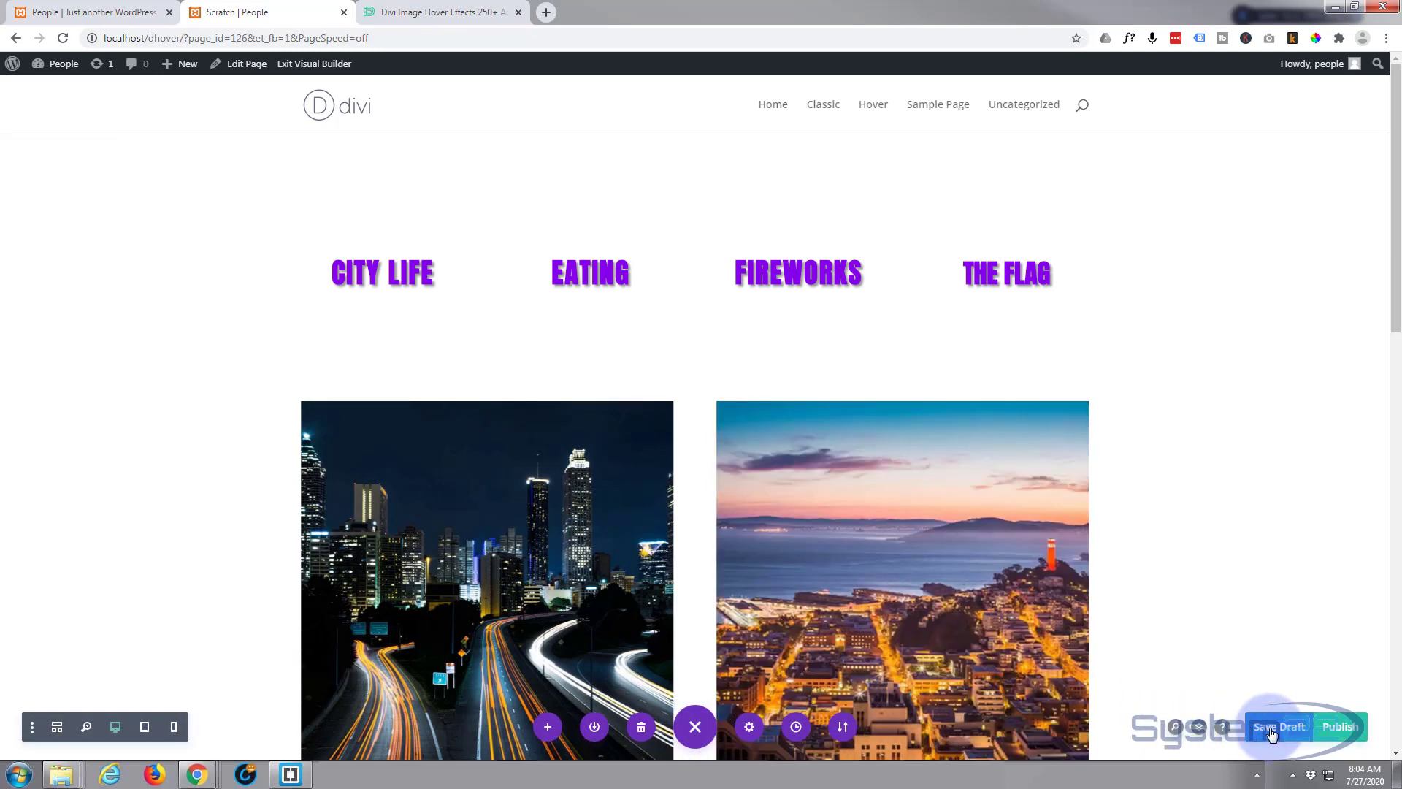
{"action": "left_click", "coordinate": [1272, 728]}
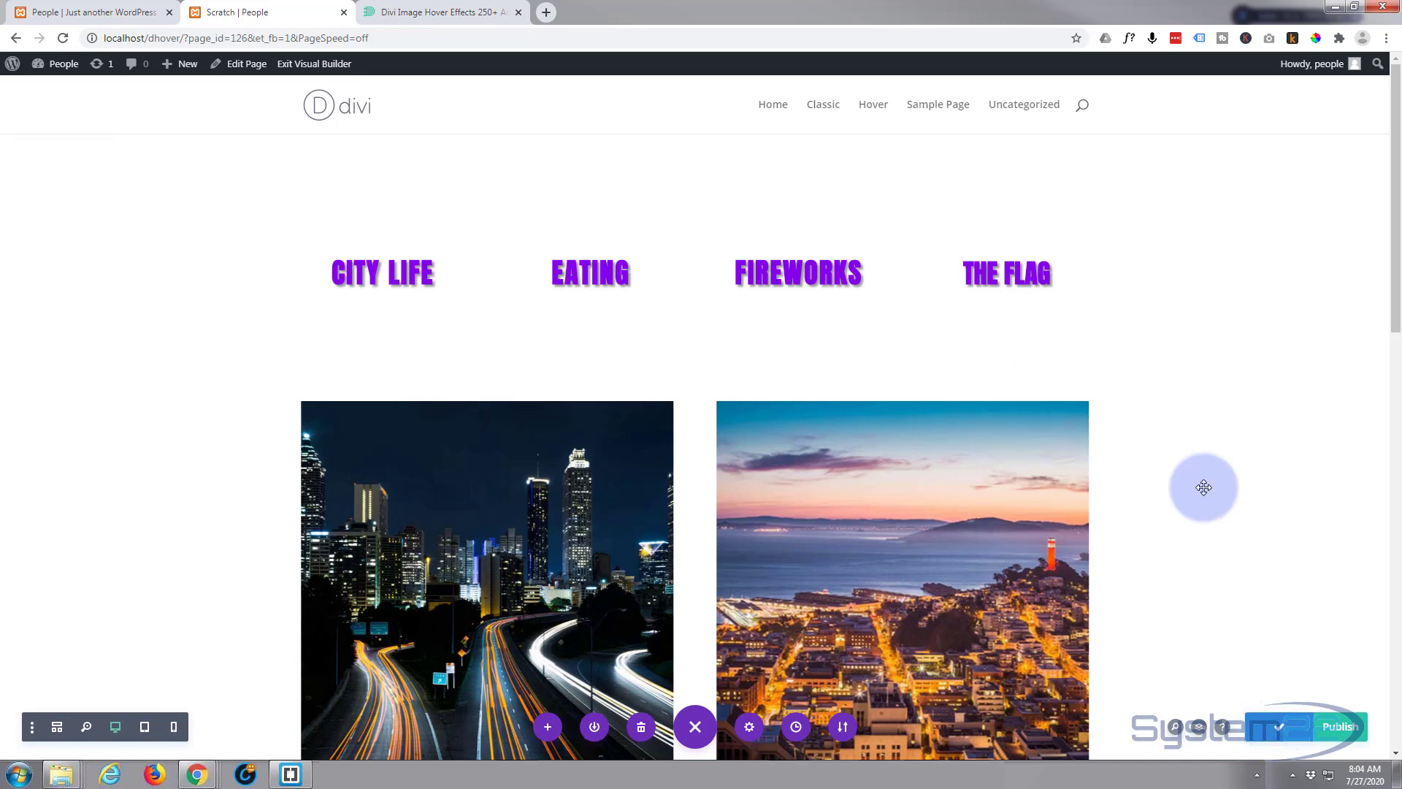
{"action": "left_click", "coordinate": [313, 65]}
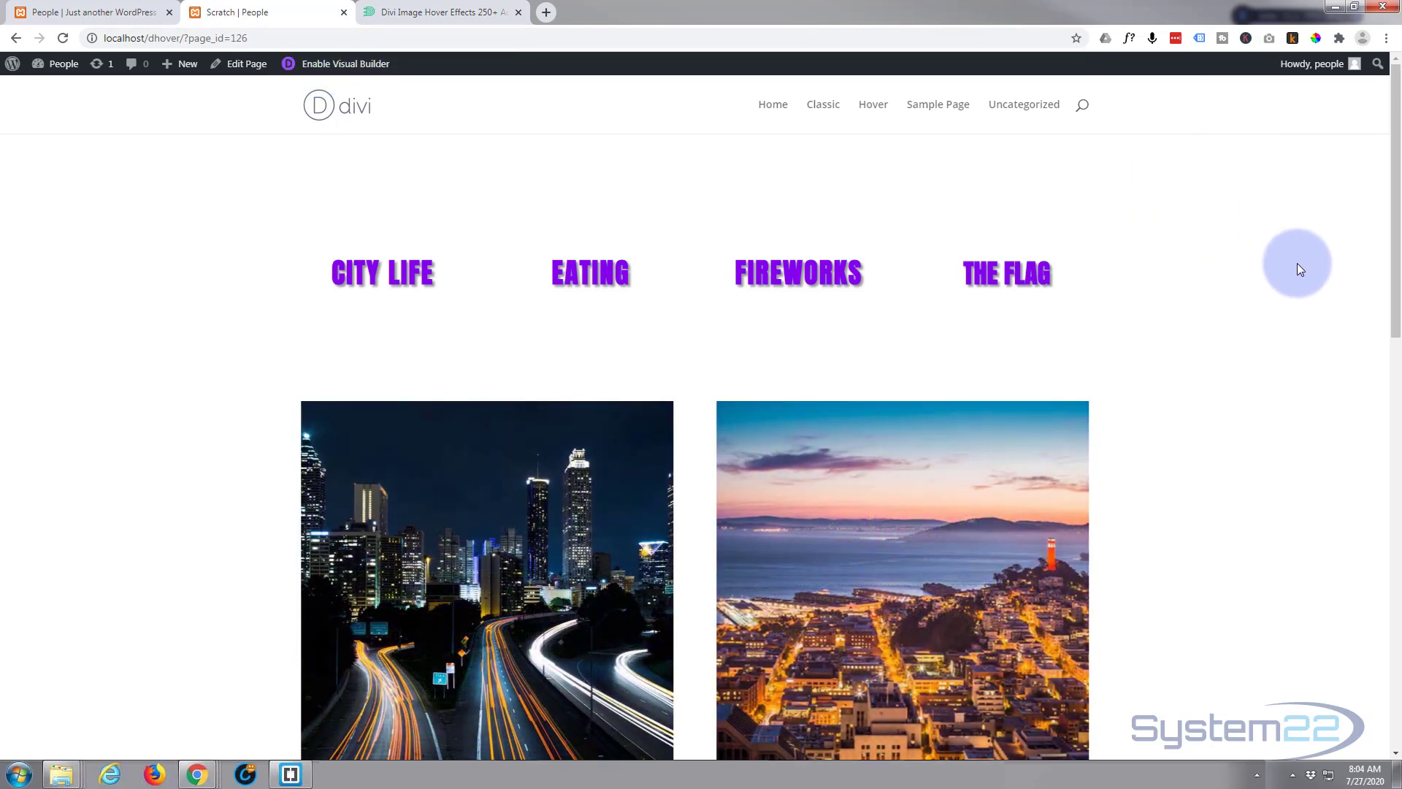
Step: Test the hover rotation and fade of "The Flag" module on the front-end page
{"action": "mouse_move", "coordinate": [1075, 330]}
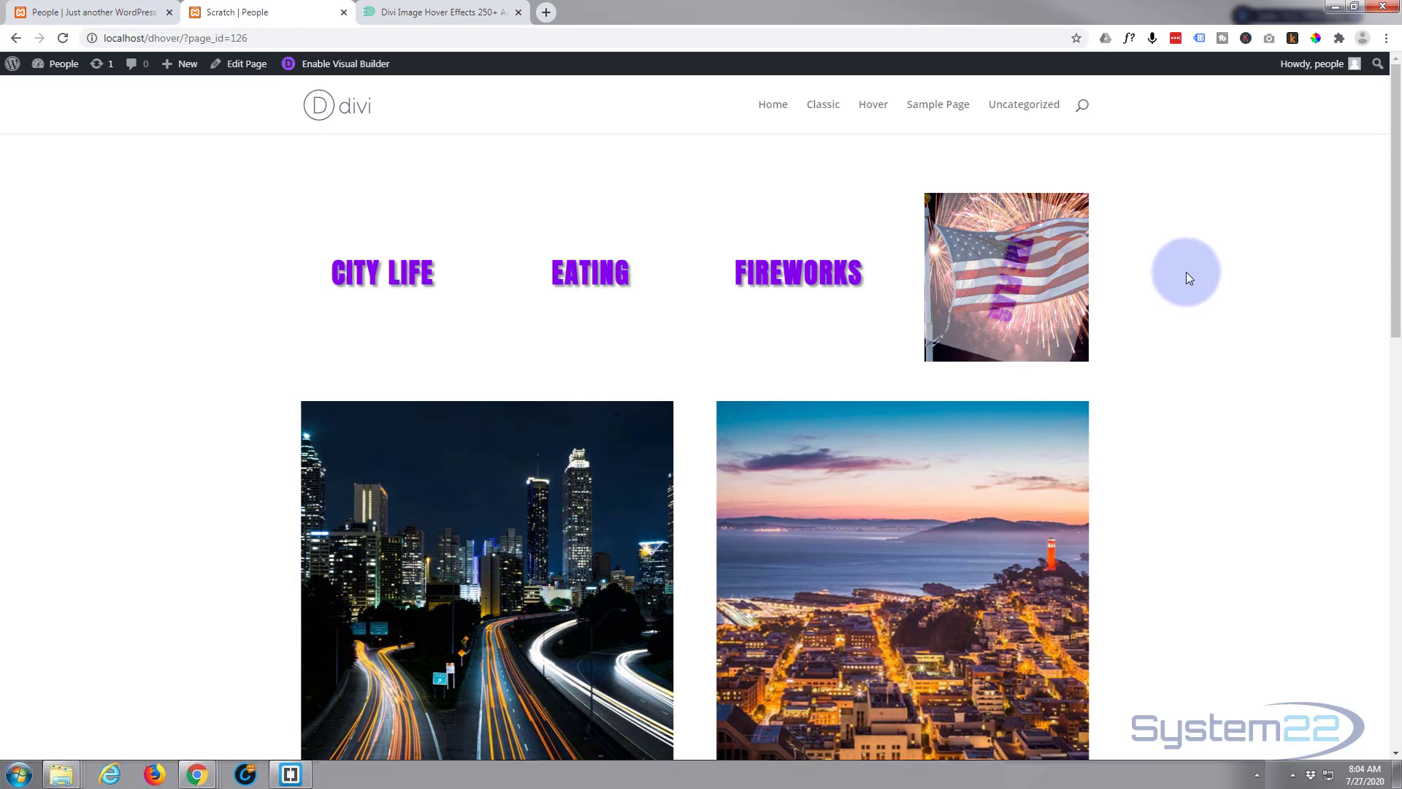
{"action": "mouse_move", "coordinate": [1008, 269]}
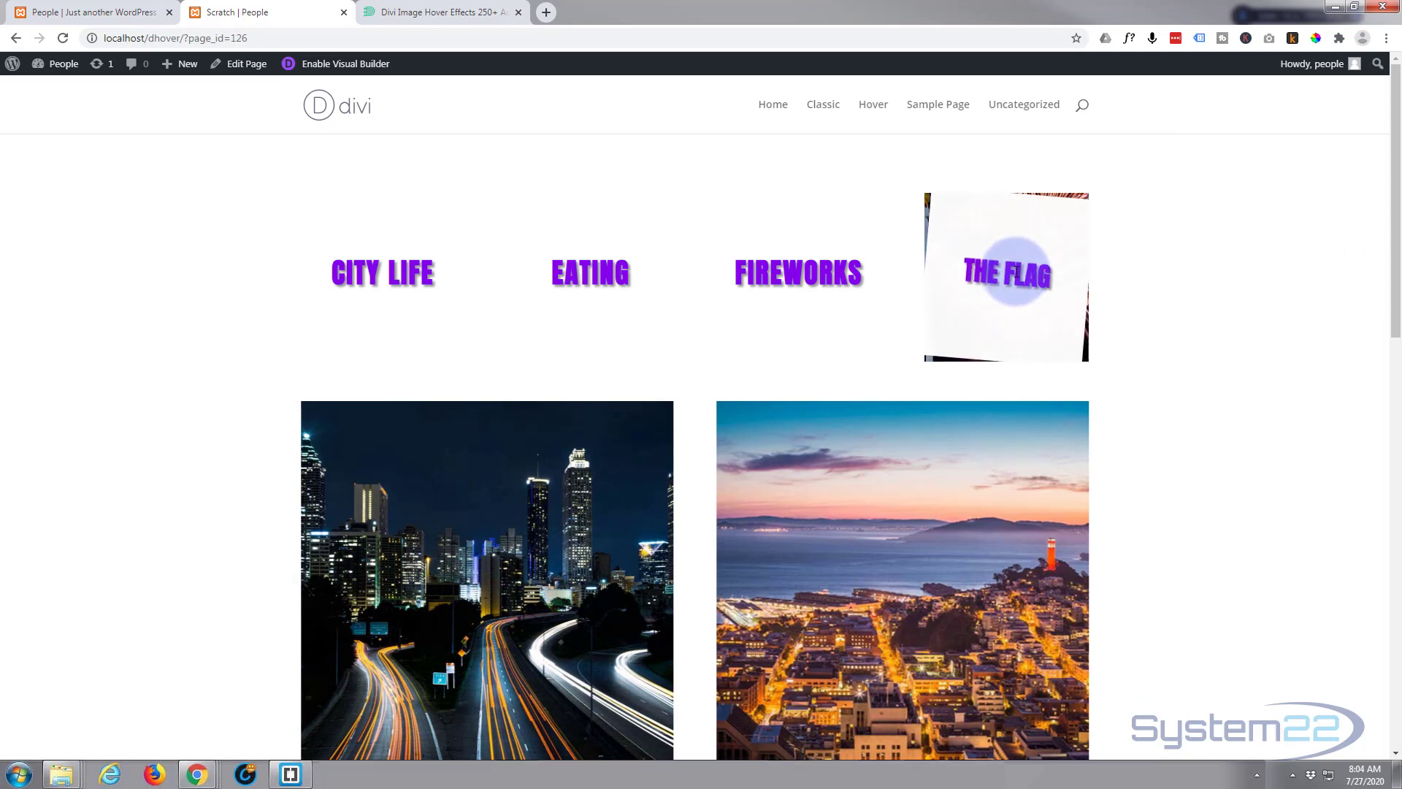